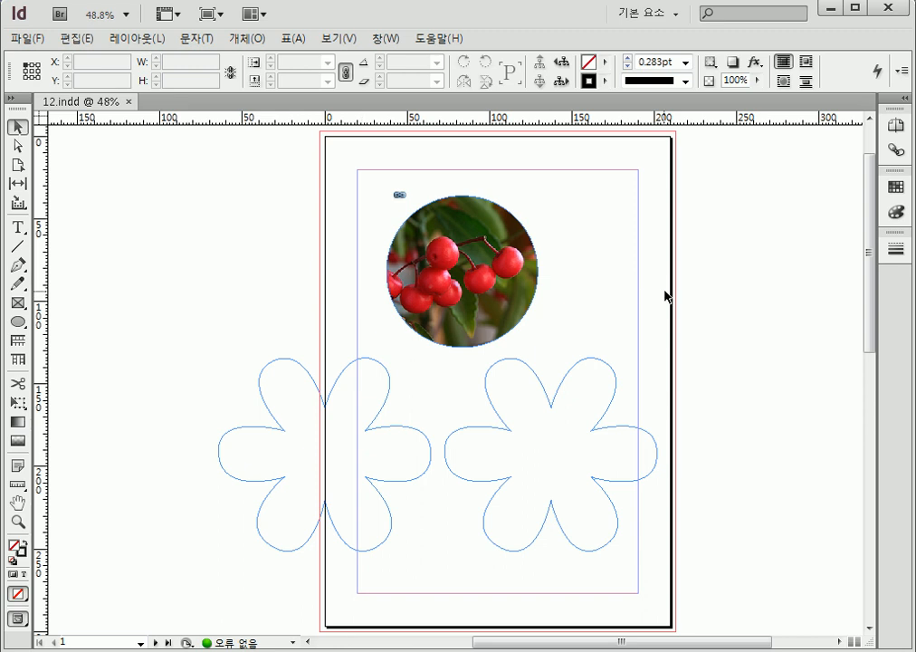
Turn the right flower shape into a text frame and fill it with Roman (로마자) placeholder text
mouse_move(873, 297)
mouse_down()
mouse_move(860, 393)
mouse_move(868, 519)
mouse_move(831, 330)
mouse_move(816, 303)
mouse_up()
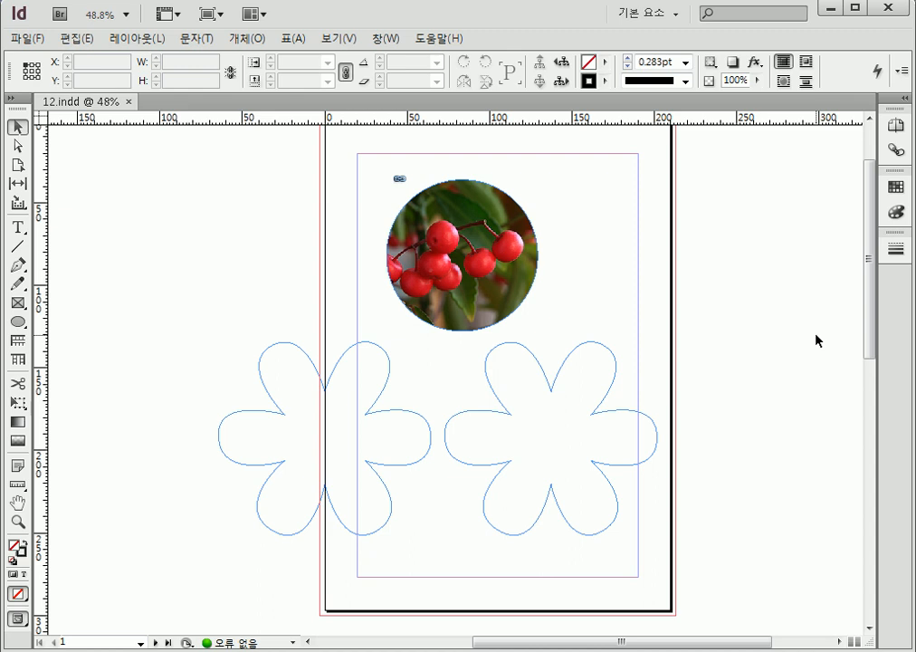
click(605, 354)
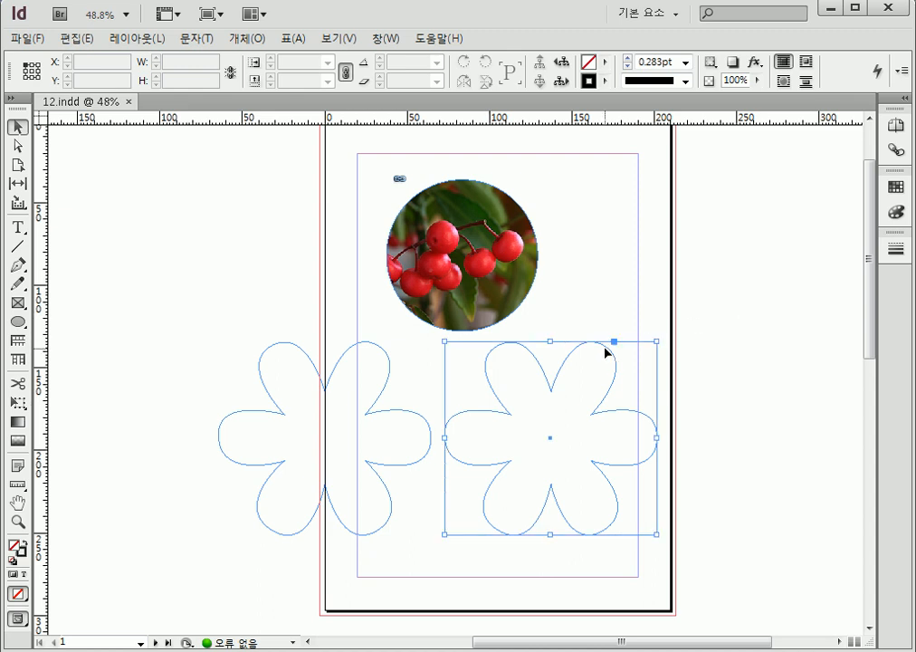
click(831, 473)
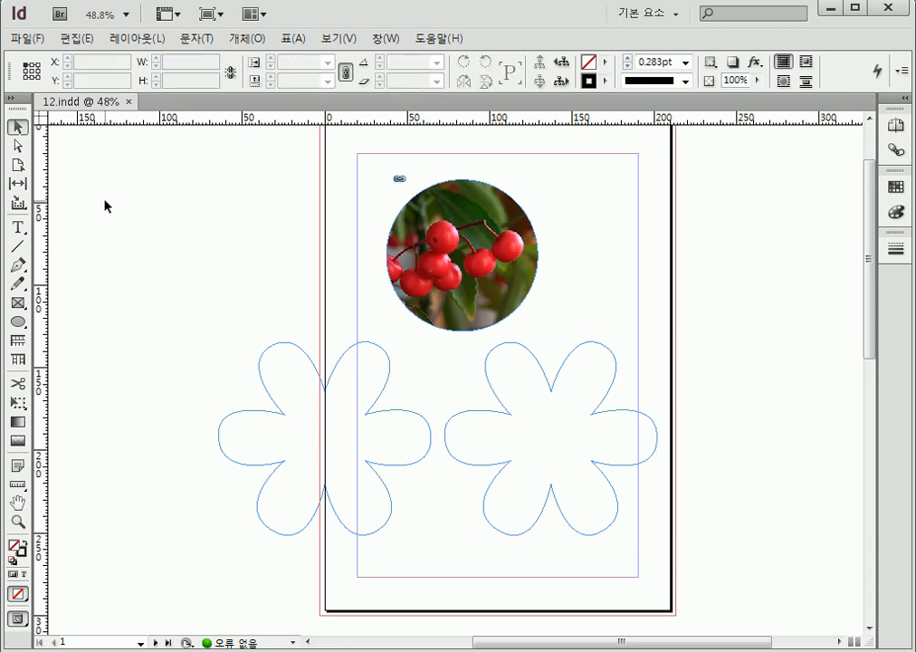
click(17, 227)
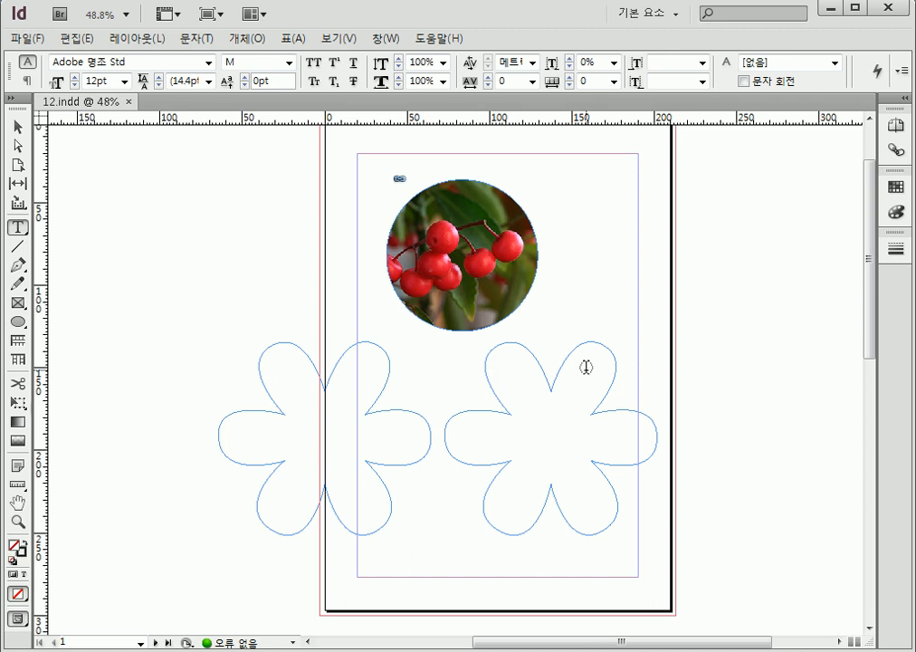
click(571, 438)
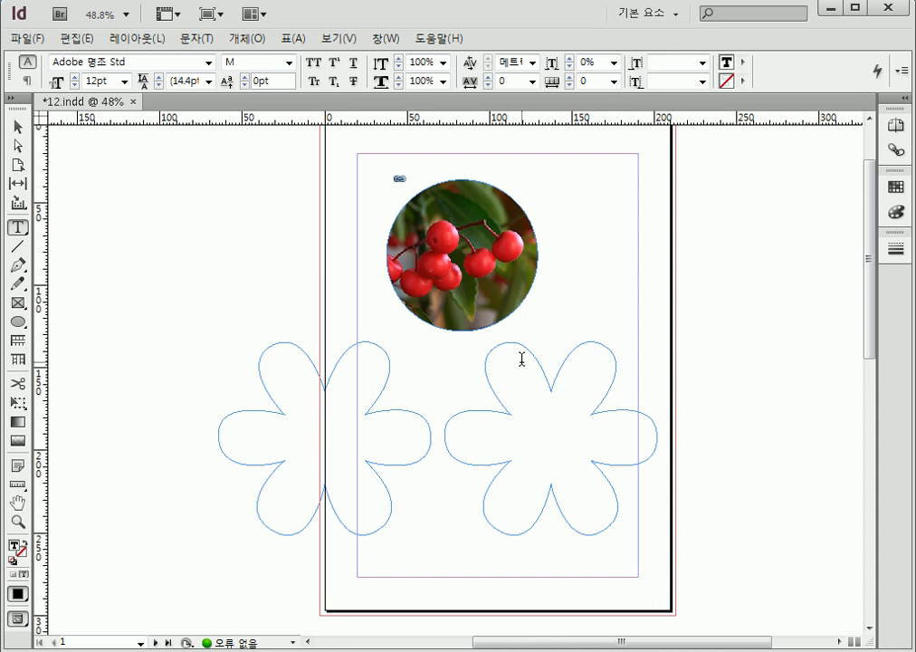
click(201, 42)
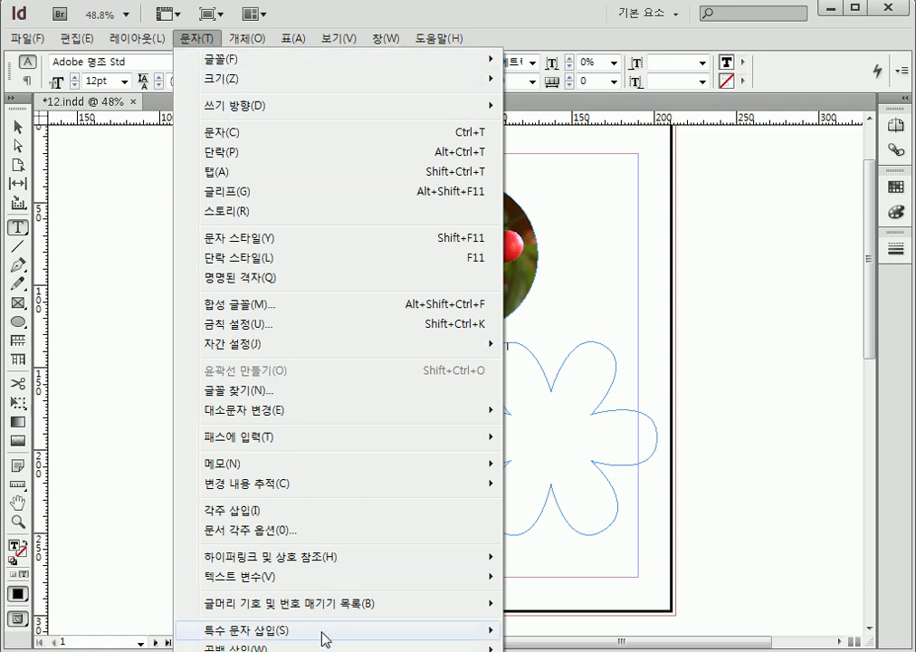
ctrl+click(271, 651)
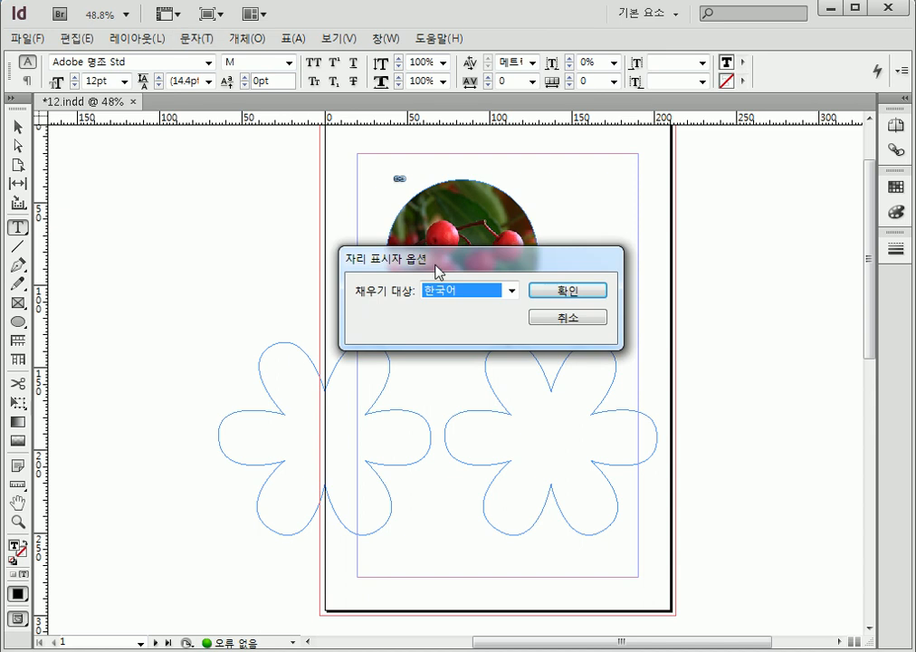
click(453, 292)
click(454, 322)
click(548, 293)
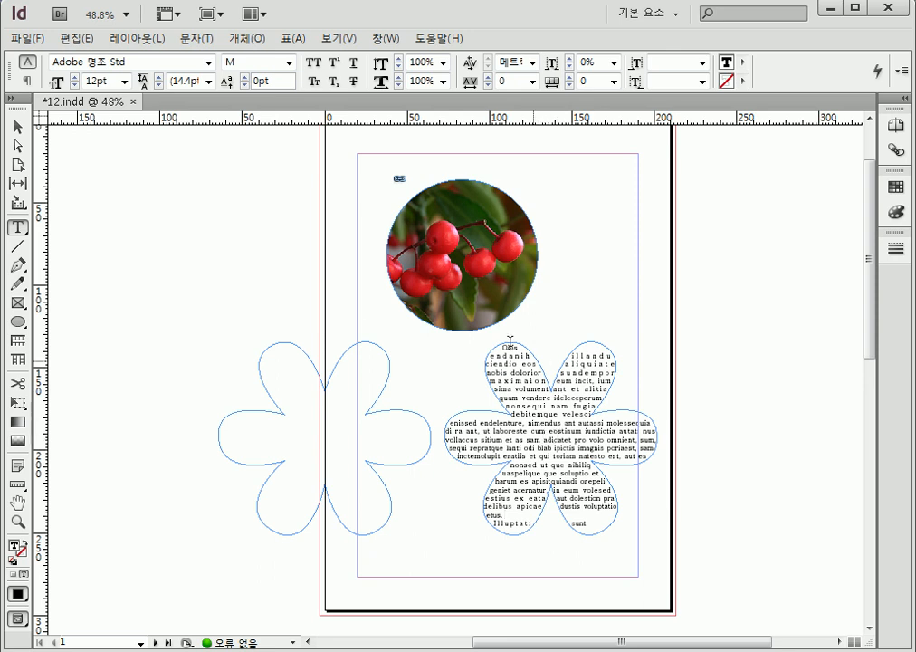
Deselect the text frame and hide the frame edges in the document view
click(20, 132)
click(780, 263)
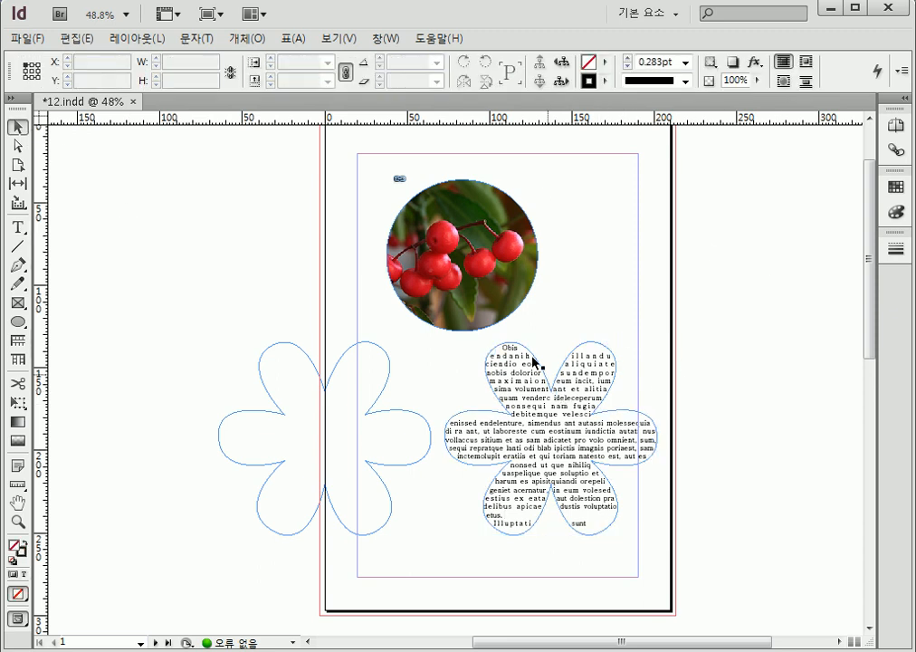
click(340, 38)
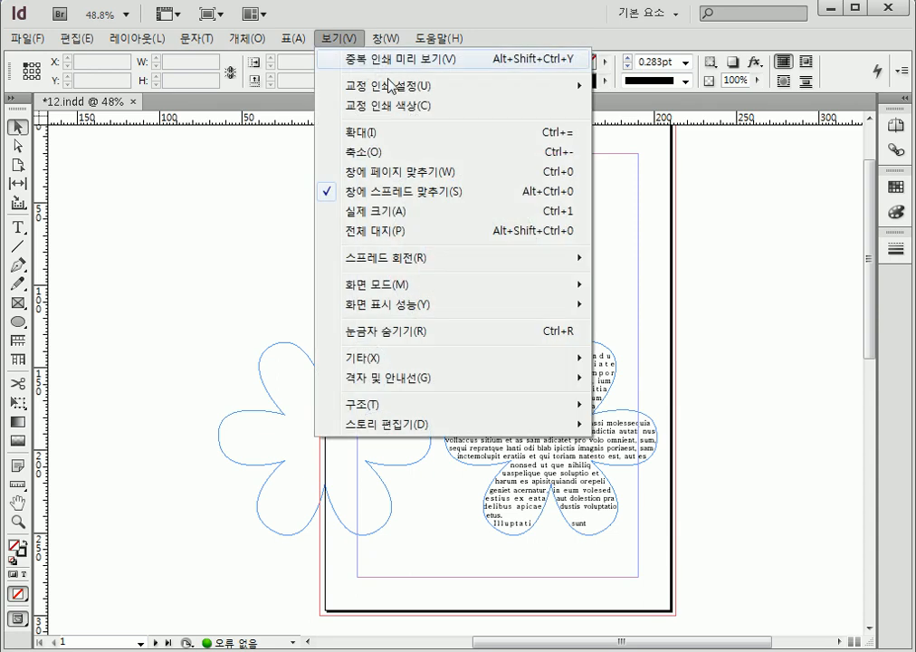
mouse_move(489, 362)
click(679, 357)
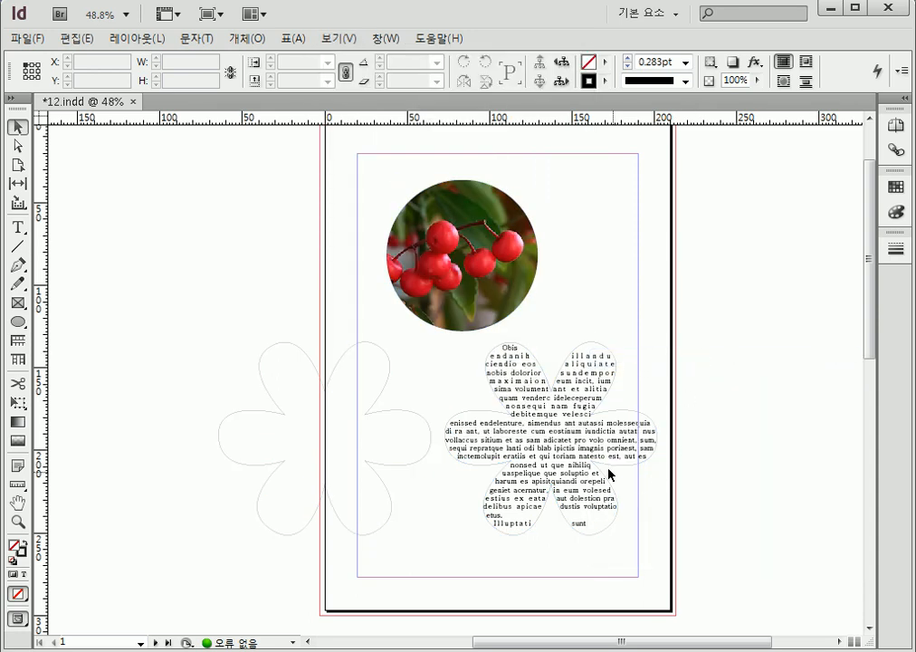
Set the stroke colour of the right flower text frame to none ([없음]) and deselect it
click(614, 385)
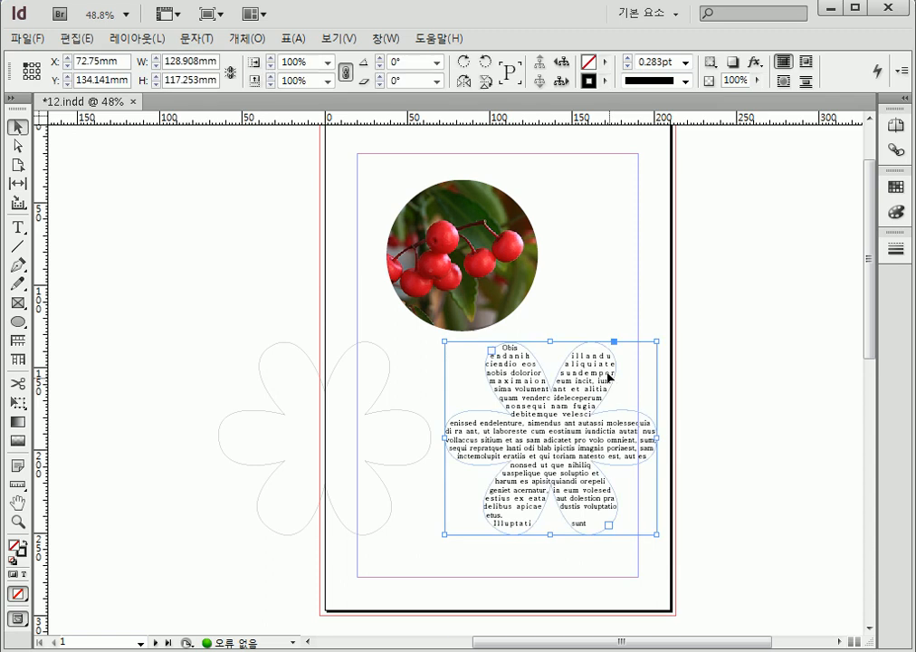
click(604, 81)
click(631, 121)
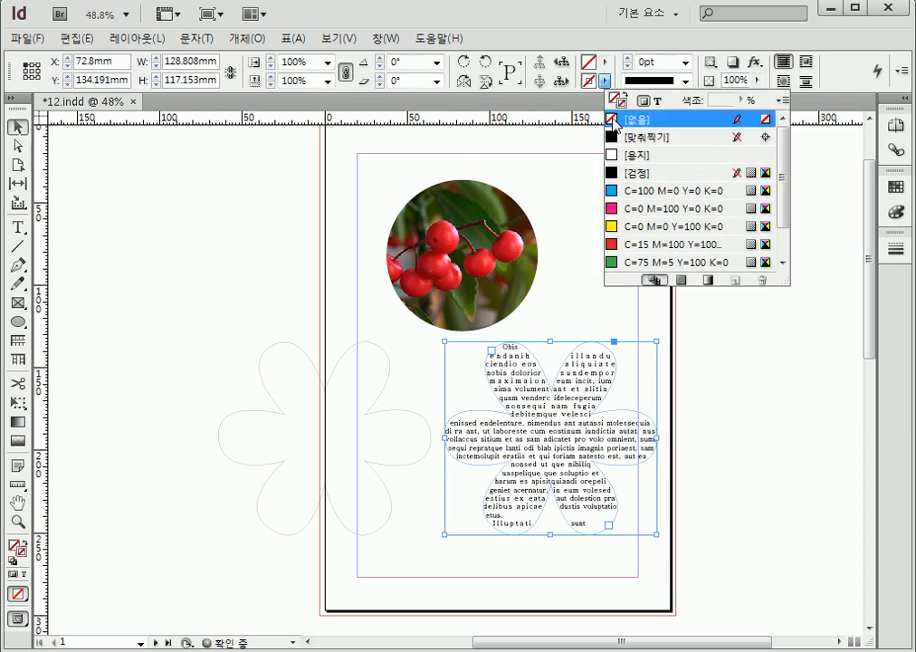
click(772, 339)
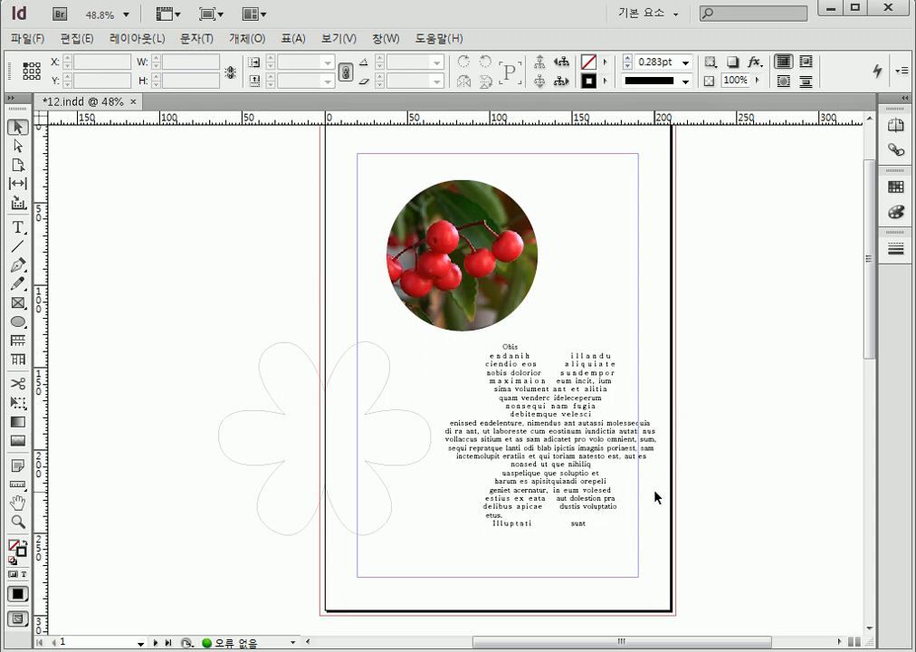
Show the frame edges in the document view again
click(346, 38)
mouse_move(403, 371)
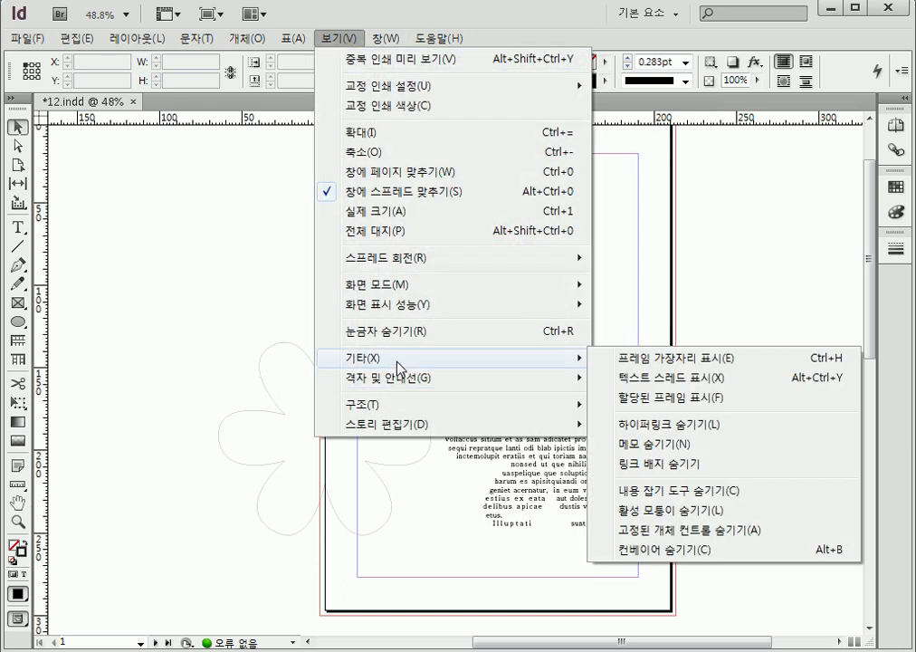
click(704, 367)
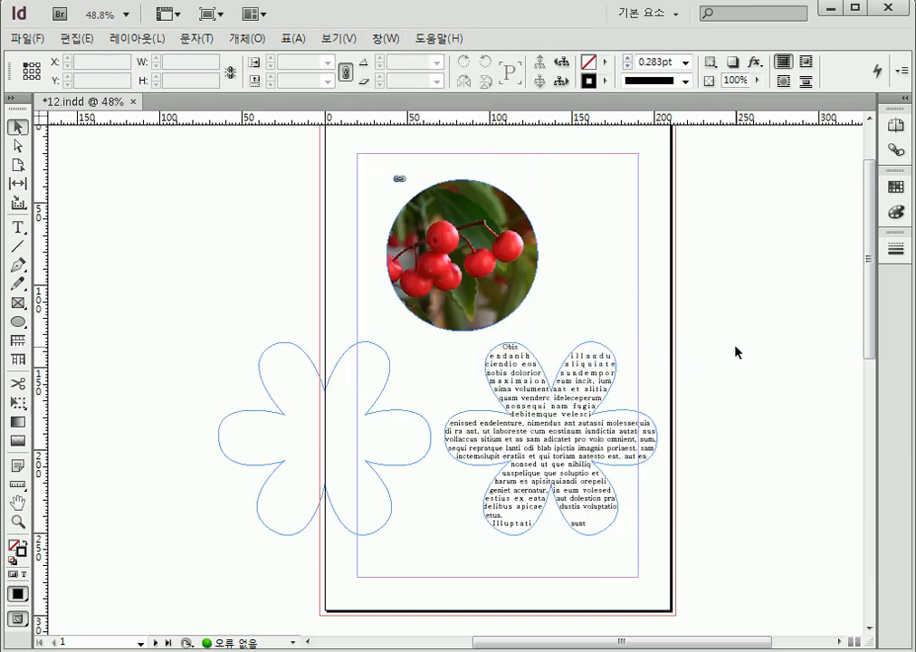
Set the stroke weight of the right flower text frame to 1 pt and deselect the frame
click(605, 80)
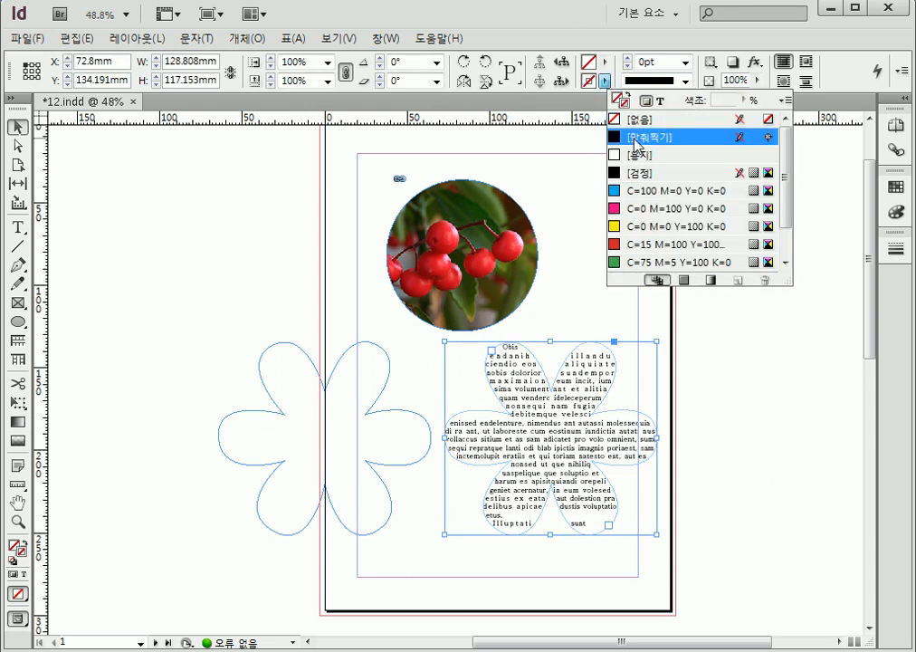
click(686, 61)
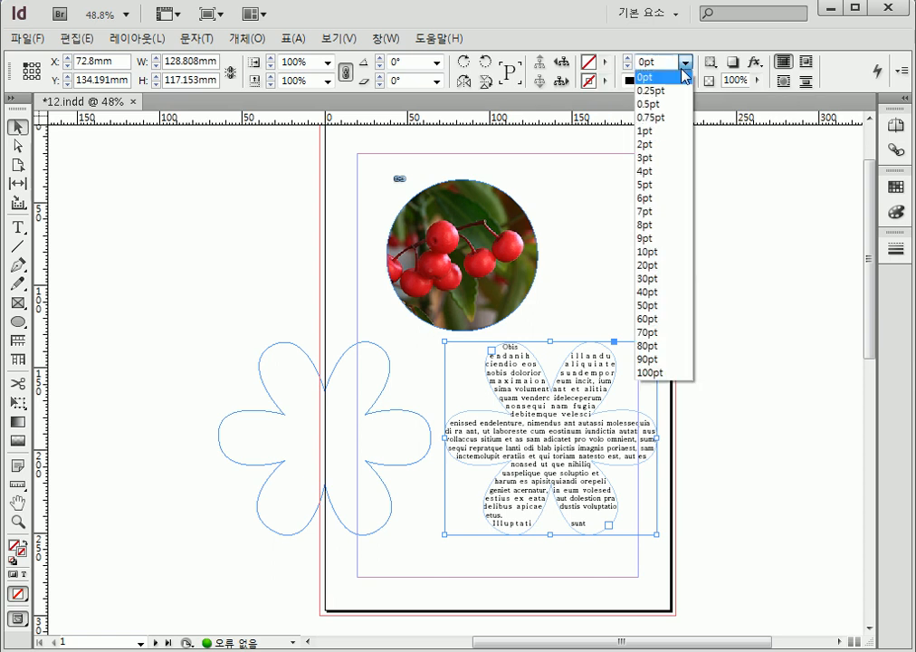
click(682, 131)
click(749, 528)
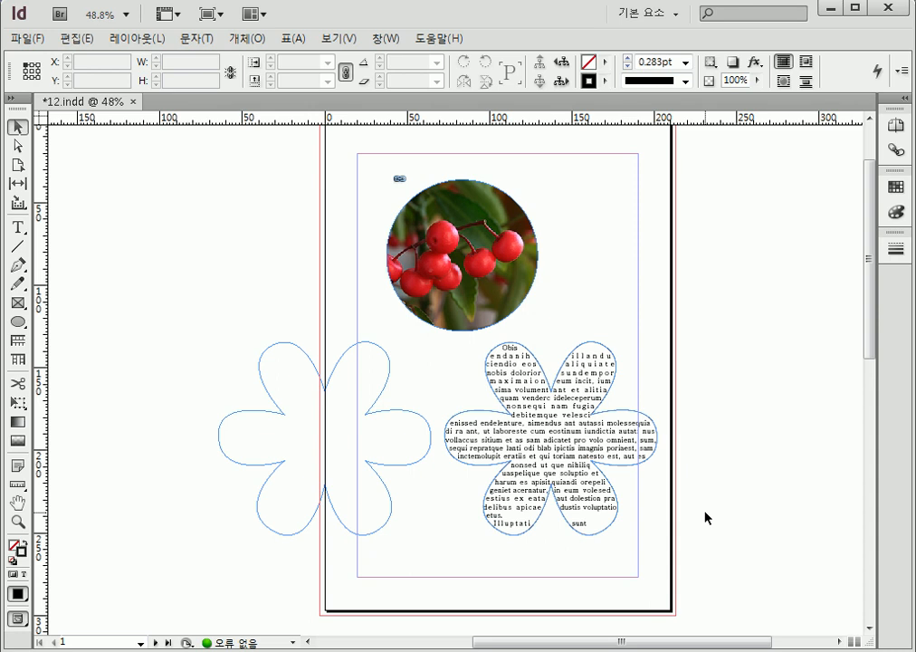
Bring up the character settings beside the page and set the leading of the right flower's text to 12 pt
key(ctrl+t)
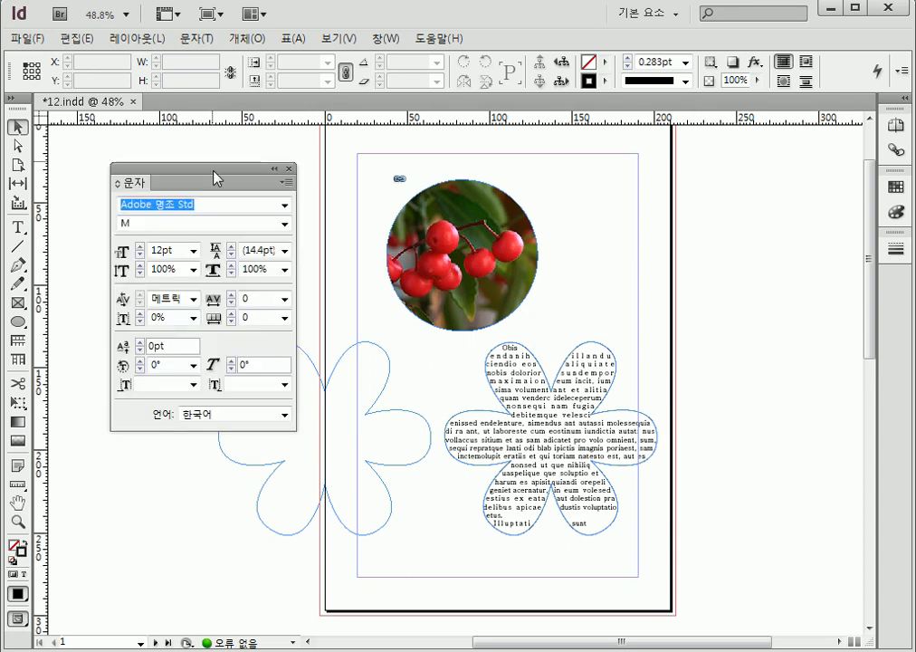
drag(214, 172, 761, 156)
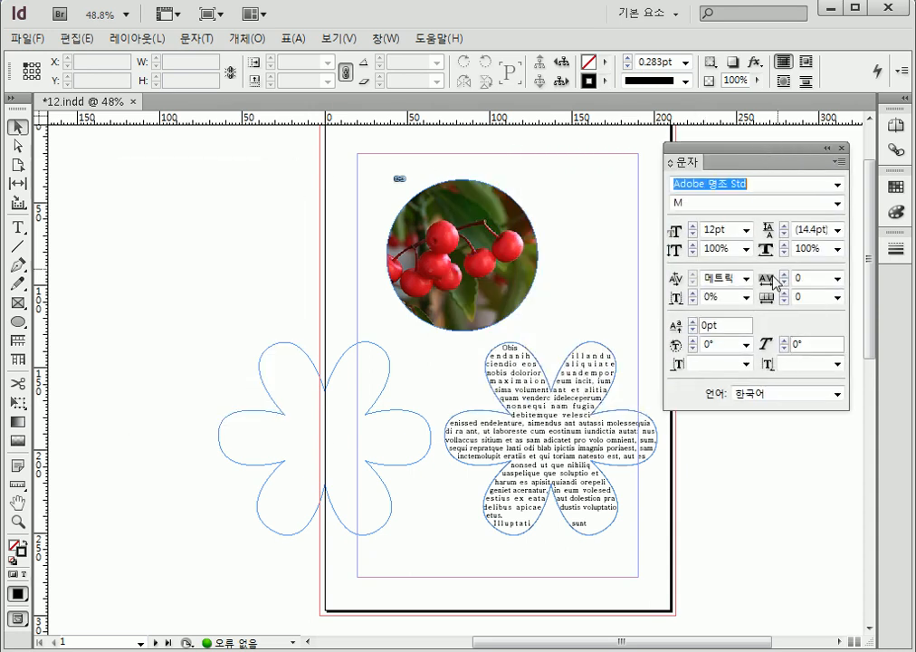
click(839, 230)
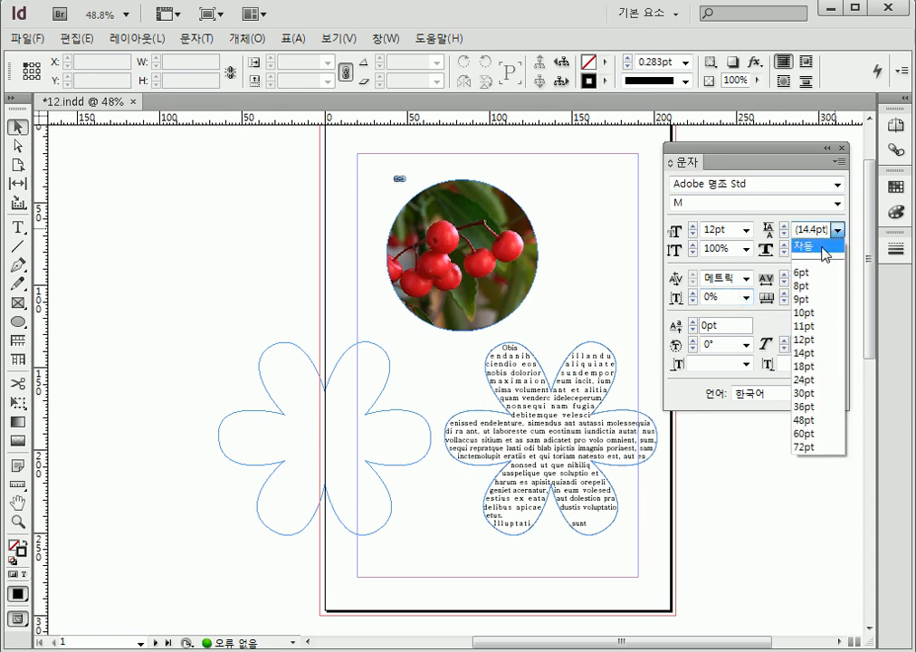
click(824, 245)
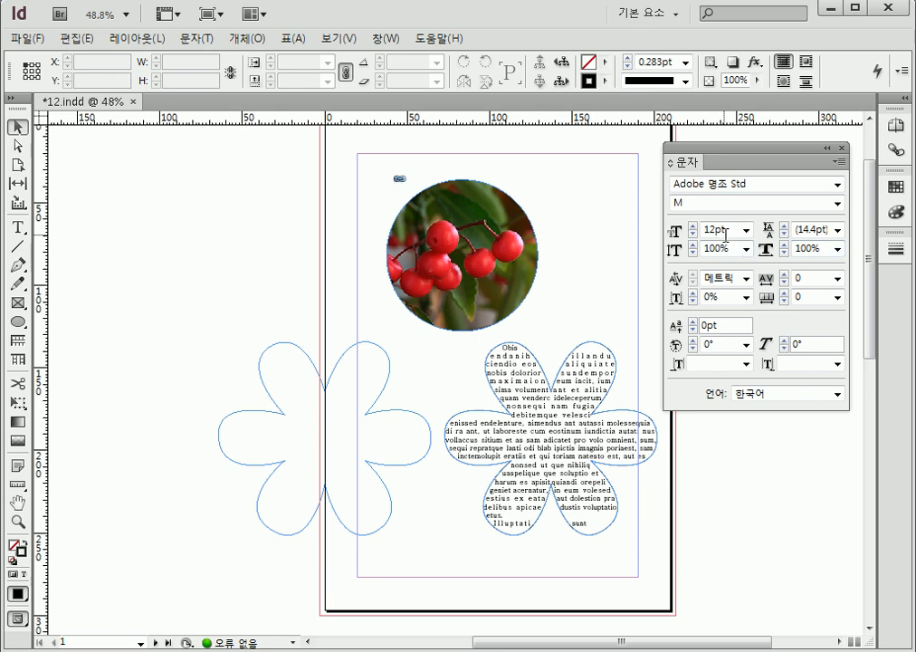
click(839, 230)
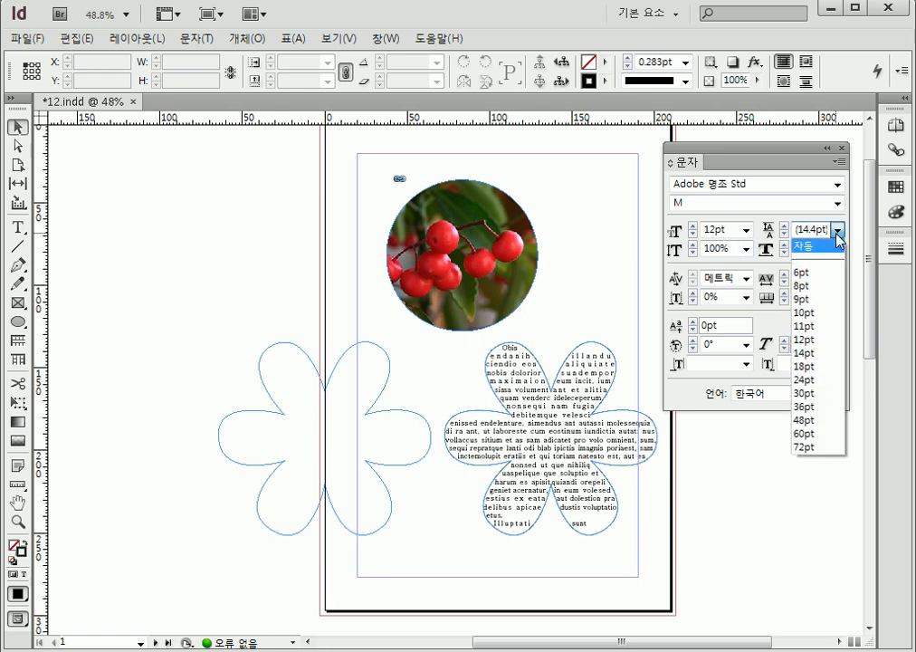
click(813, 341)
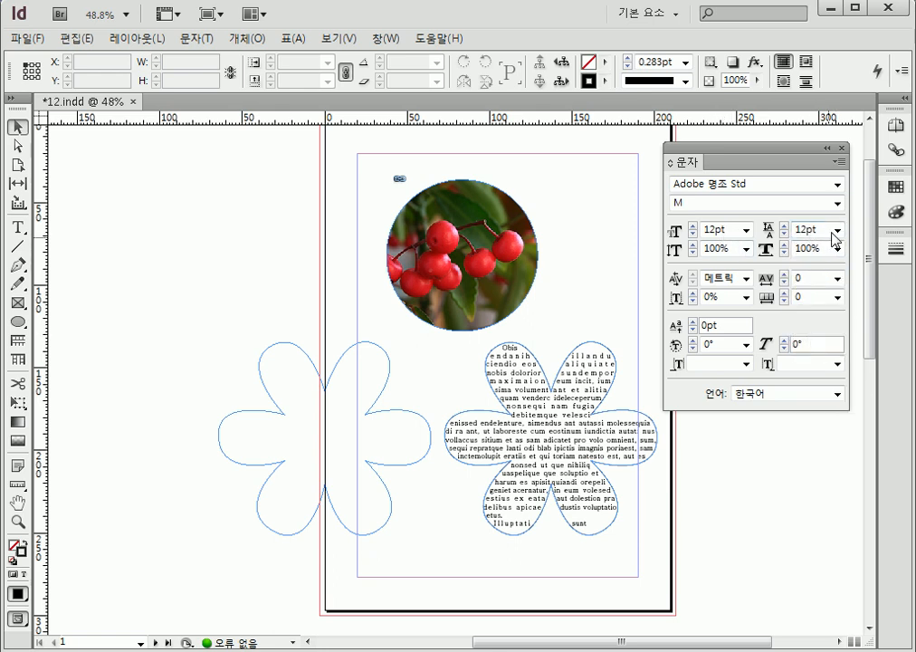
click(584, 401)
click(839, 230)
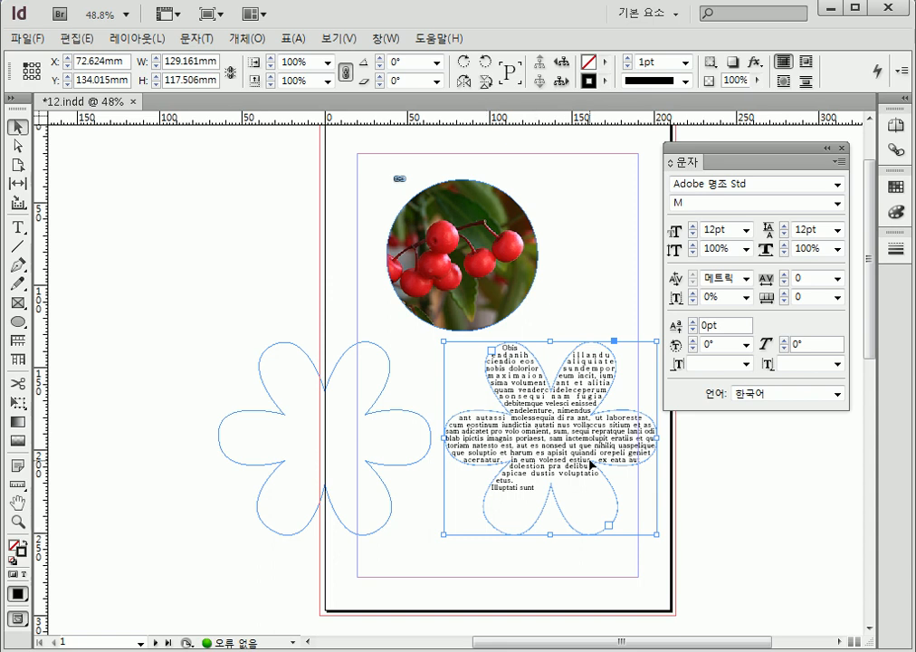
Try a 24 pt font size on the right flower's text, and set it back to 12 pt
click(747, 231)
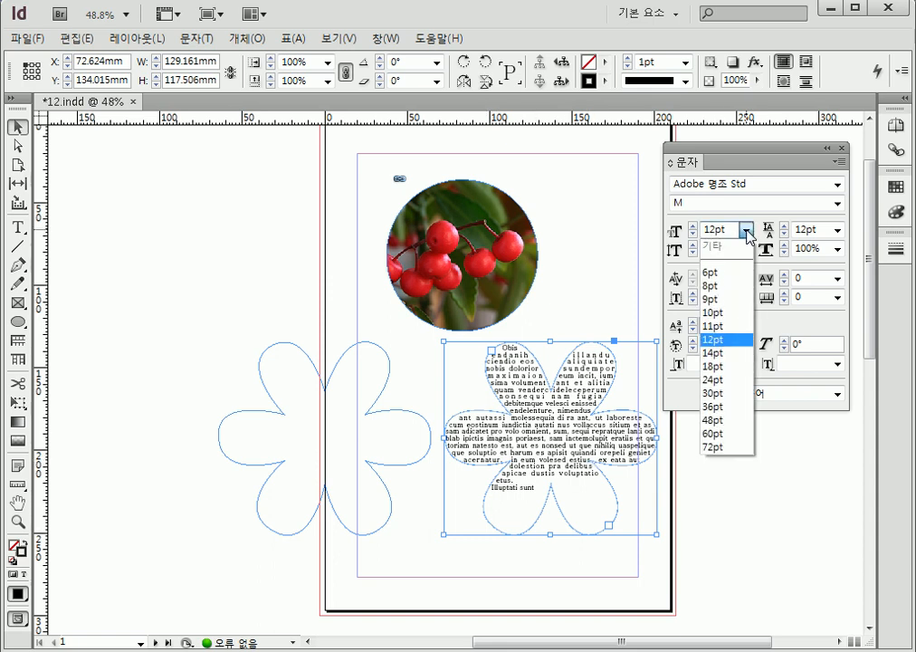
click(730, 381)
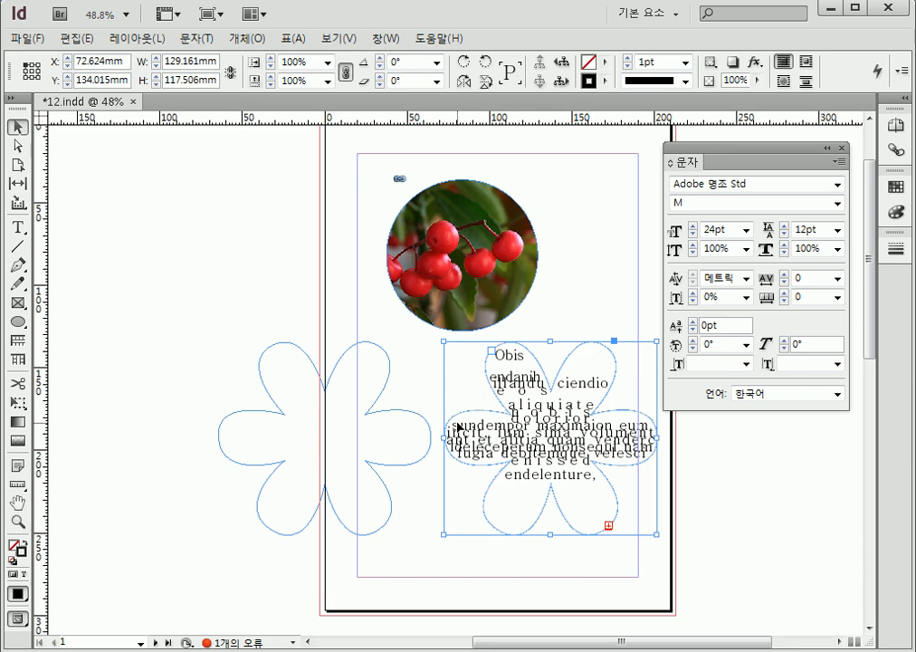
click(747, 230)
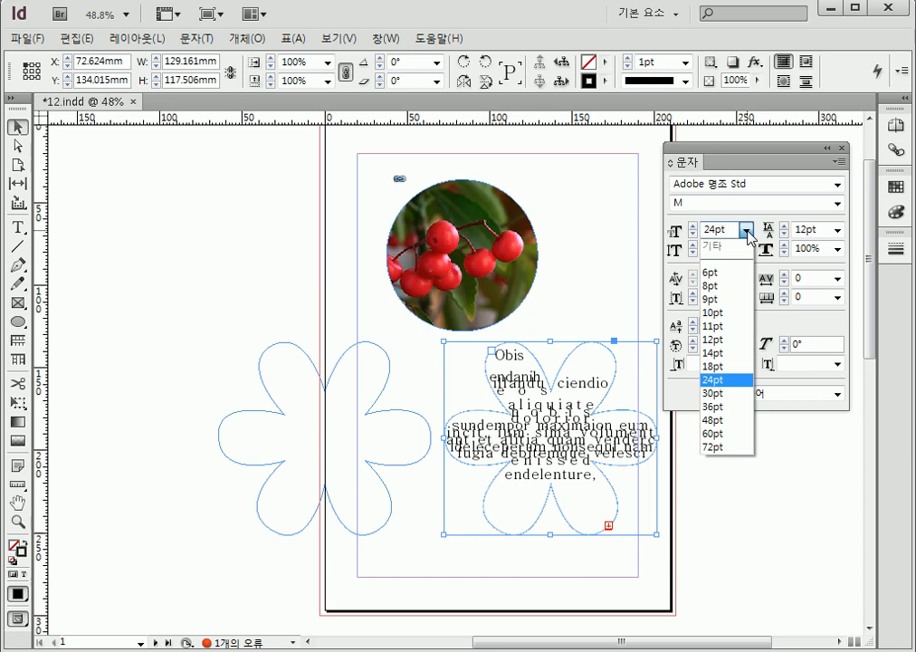
click(738, 340)
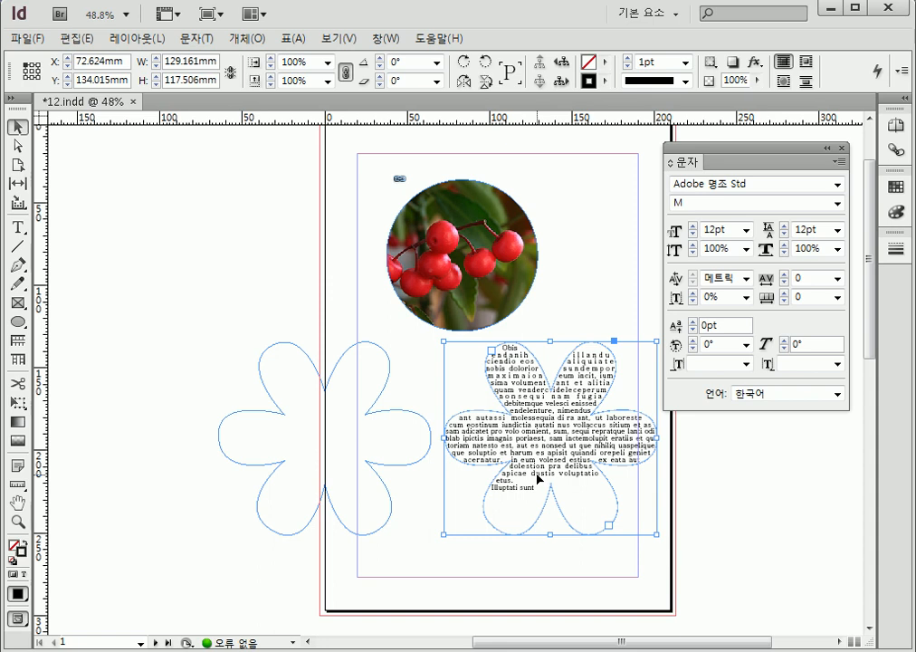
Remove the paragraph break before "Illuptati sunt" in the right flower's text and place the text cursor at the end
double_click(537, 472)
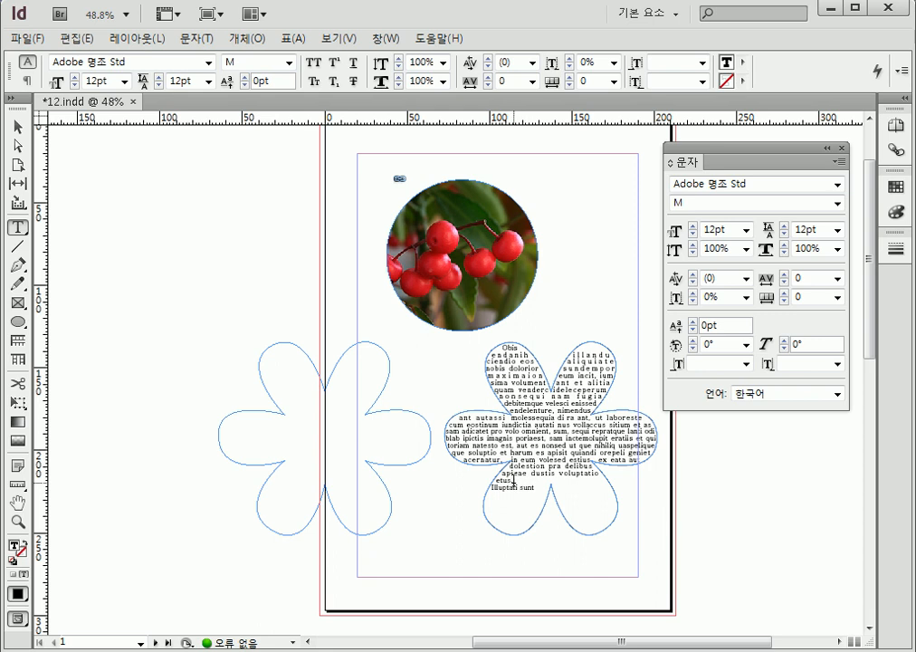
key(Delete)
click(586, 485)
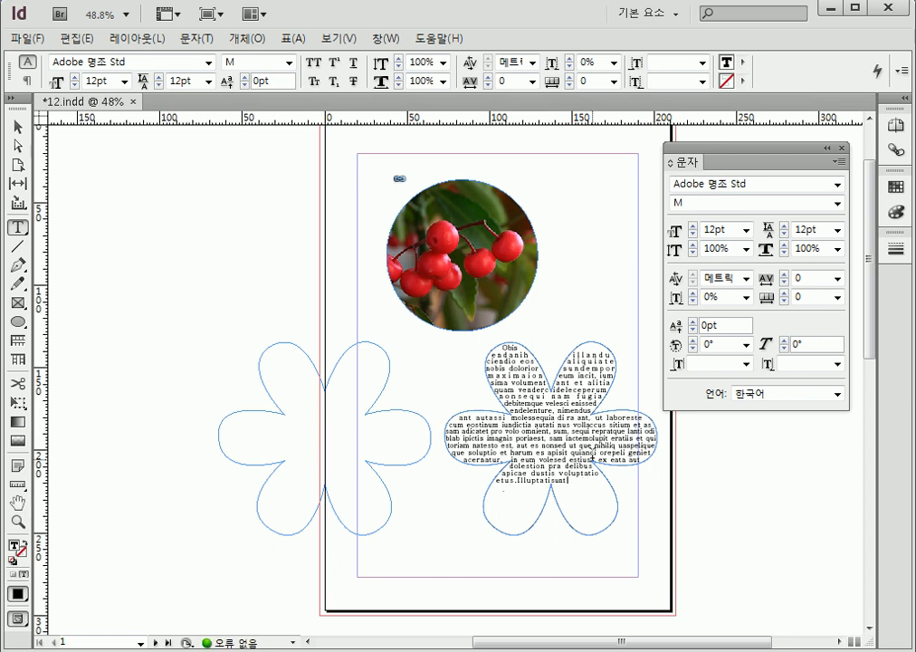
Fill the empty lower petals of the right flower with placeholder text in the 로마자 (Roman) script
click(185, 39)
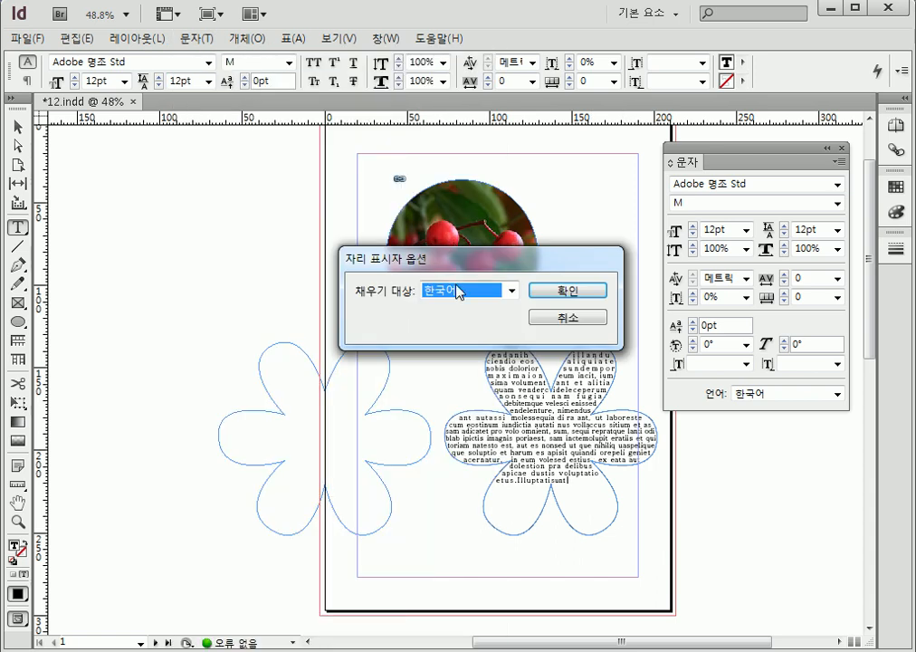
click(460, 290)
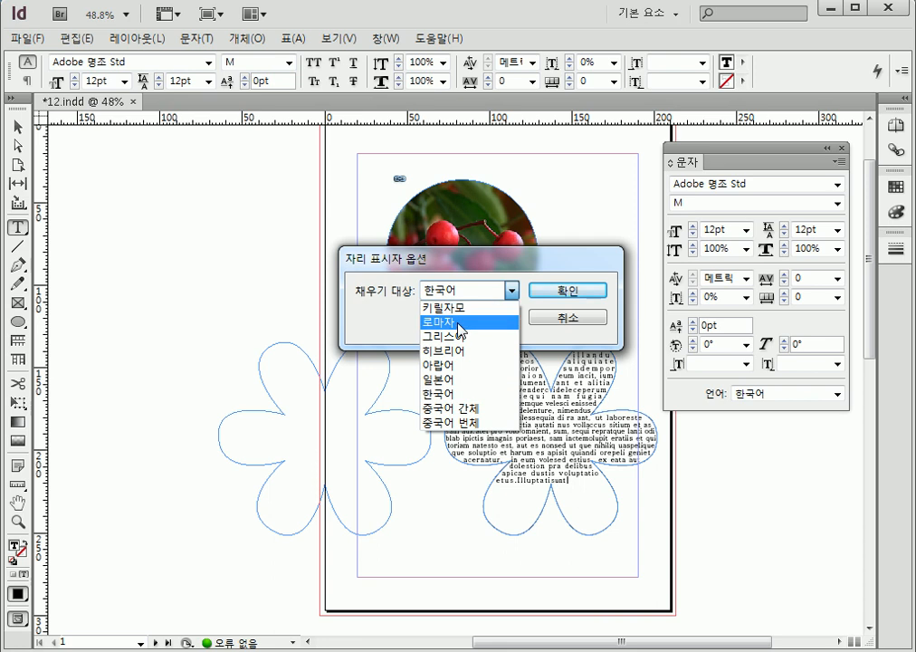
click(460, 323)
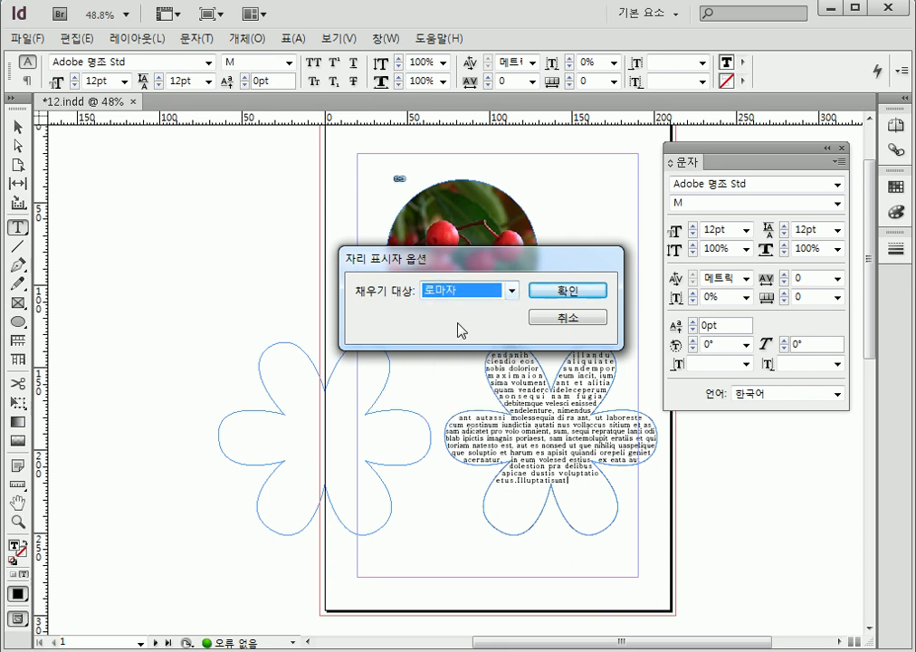
click(568, 290)
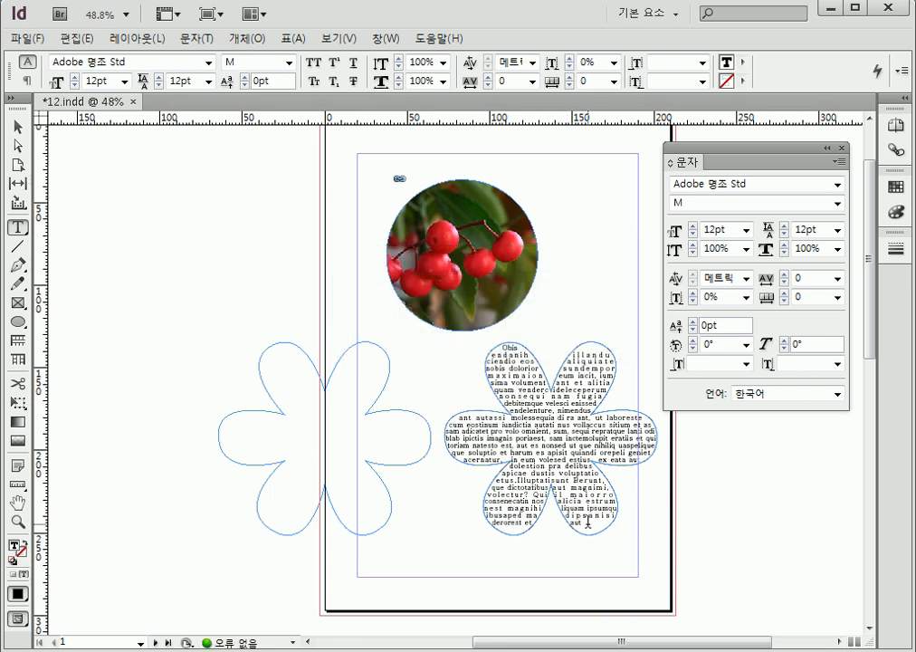
Add another round of 로마자 (Roman) placeholder text at the end of the right flower's text and deselect the frame
click(196, 38)
ctrl+click(263, 650)
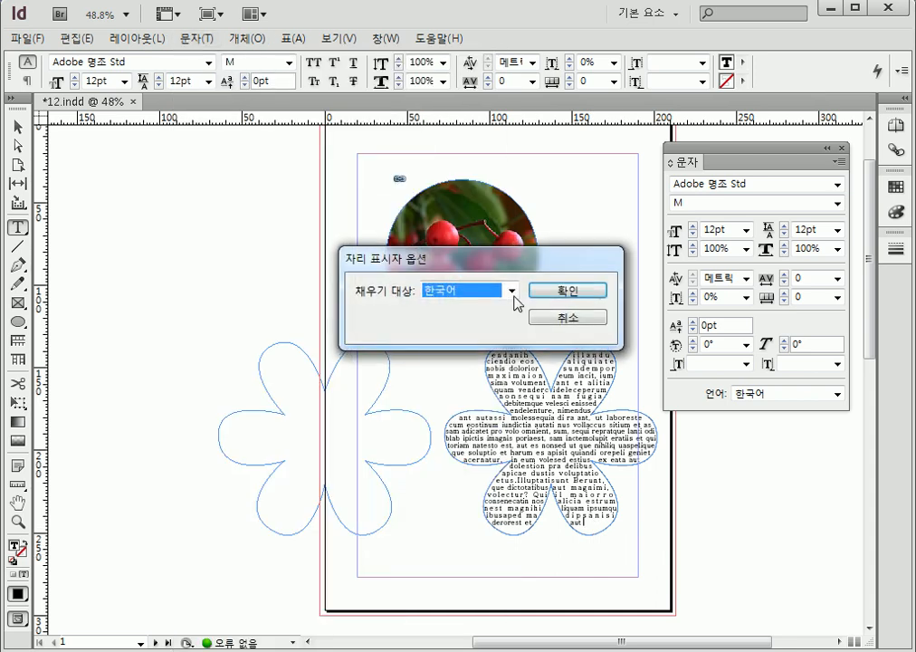
click(511, 291)
click(480, 320)
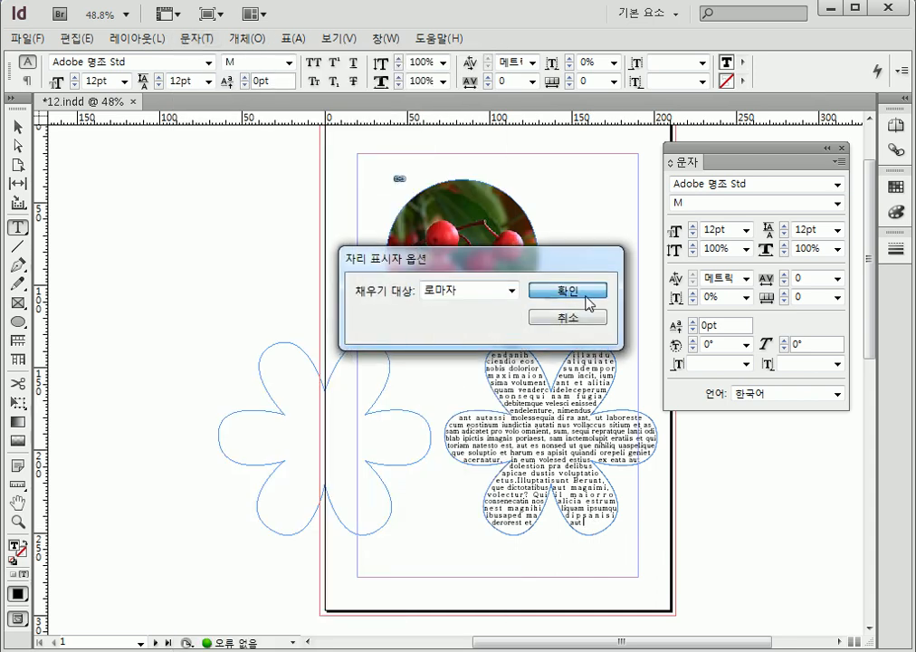
click(586, 292)
click(18, 128)
click(757, 543)
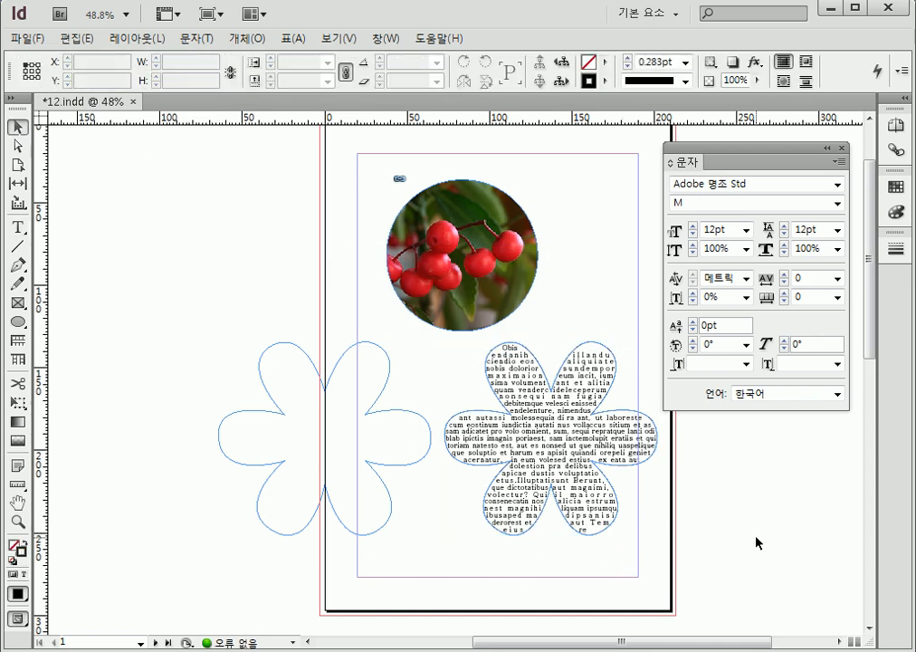
Select the right flower text frame and hide the frame edges in the document view
click(625, 435)
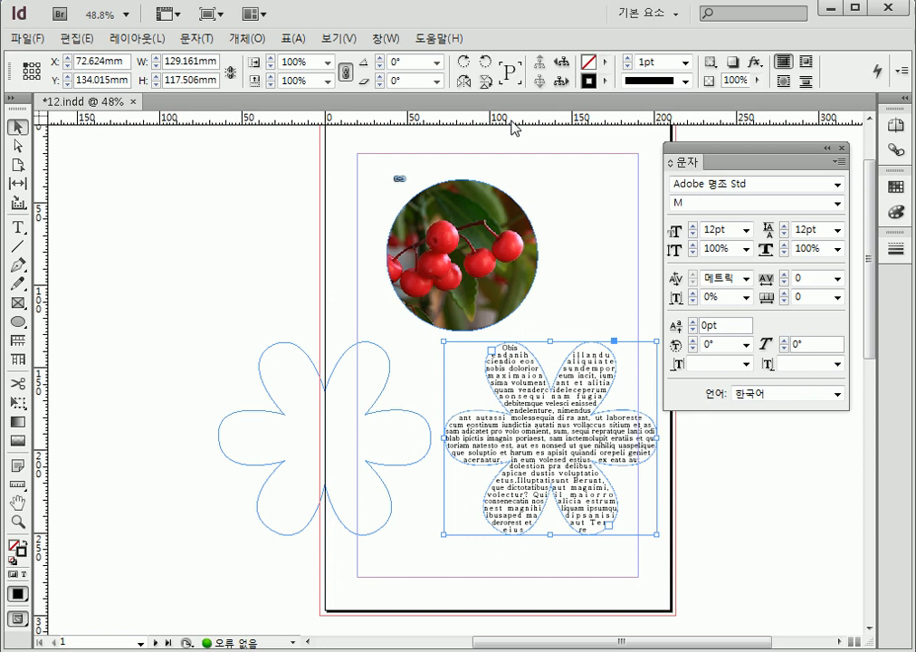
click(361, 43)
mouse_move(442, 361)
click(688, 360)
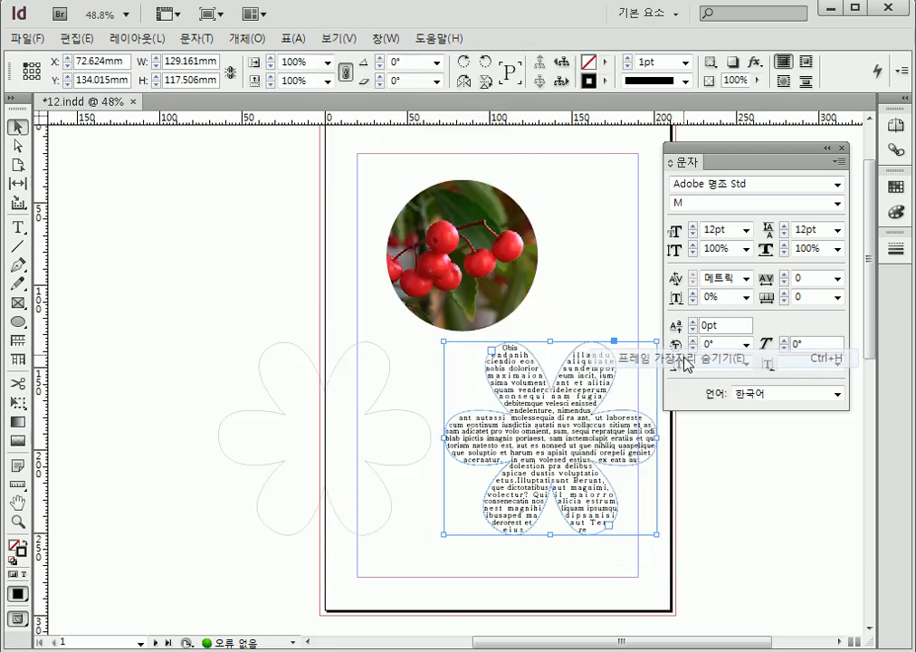
Collapse the floating character settings, set the right flower frame's stroke weight to 0 pt, and deselect it
click(826, 147)
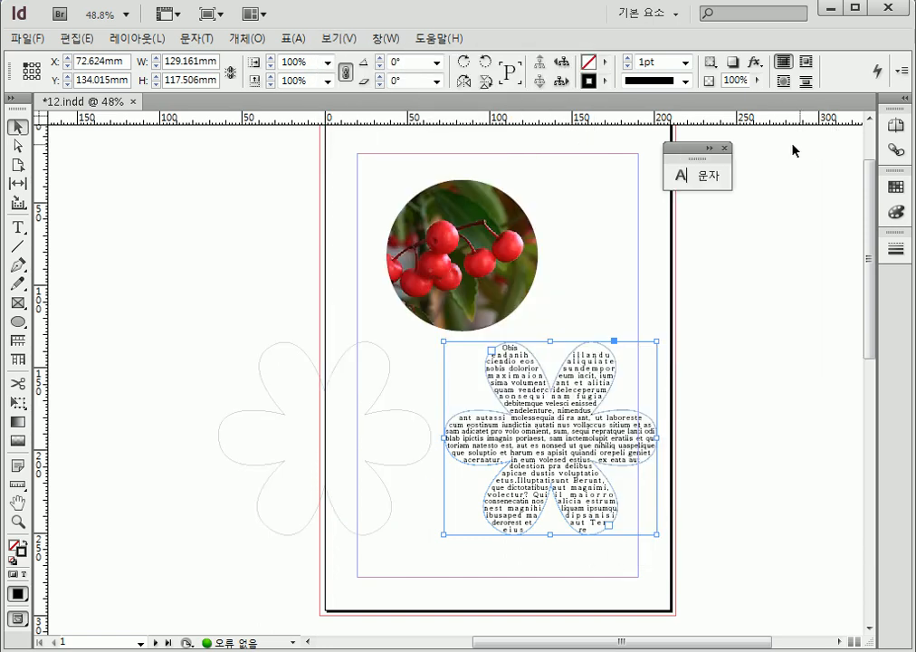
click(686, 62)
click(684, 79)
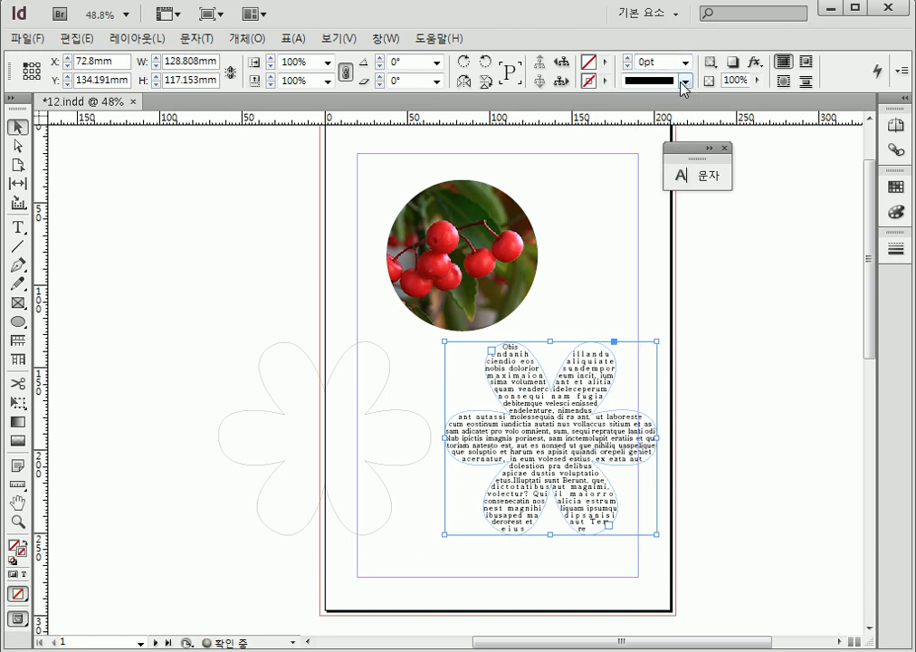
click(589, 613)
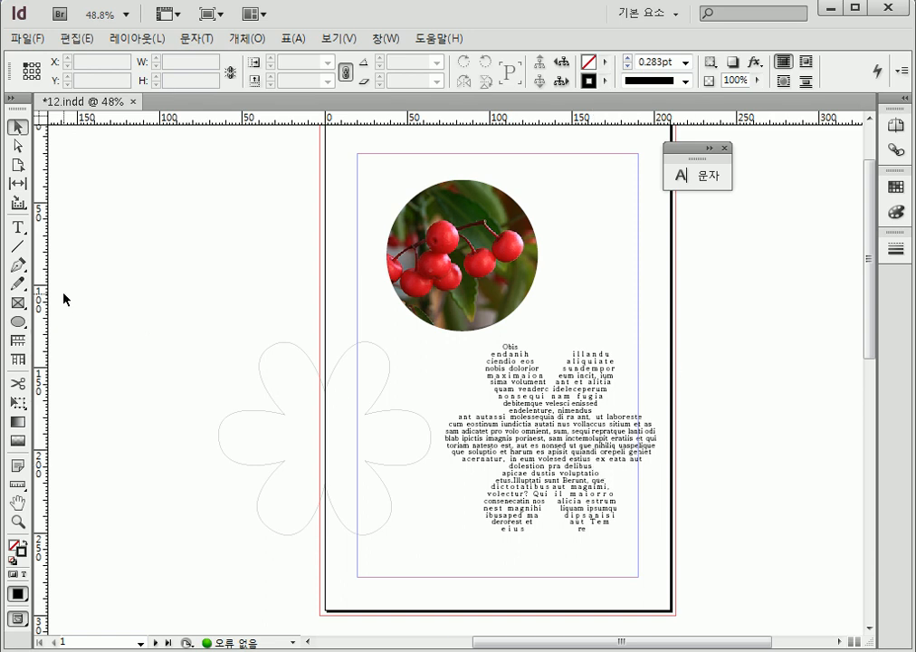
Draw an open wavy path about 148 mm wide with the Pen tool above the left flower, ending at the page's left edge
click(20, 266)
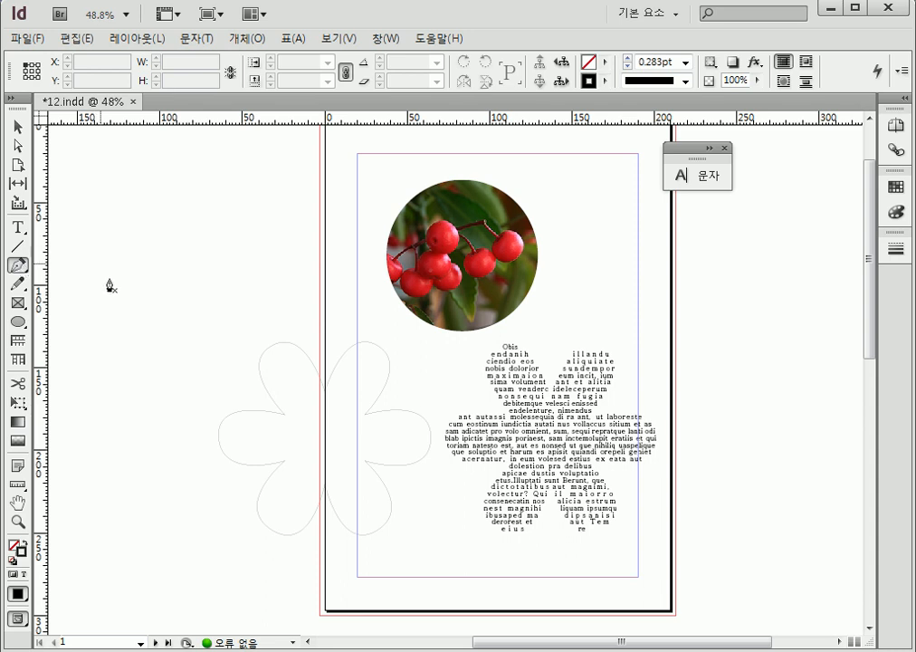
drag(81, 295, 131, 263)
drag(197, 305, 270, 305)
click(325, 263)
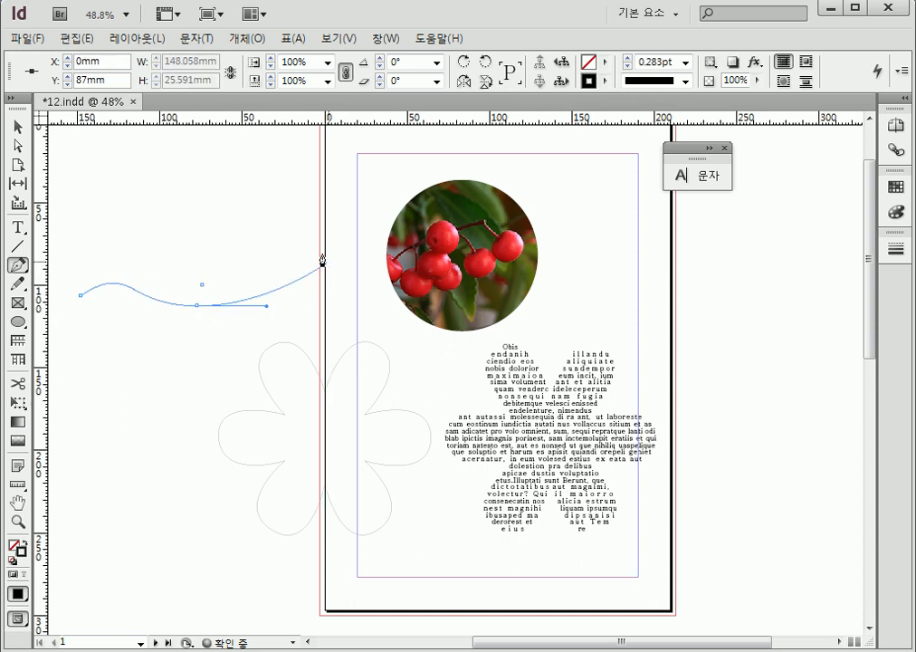
click(18, 127)
click(122, 214)
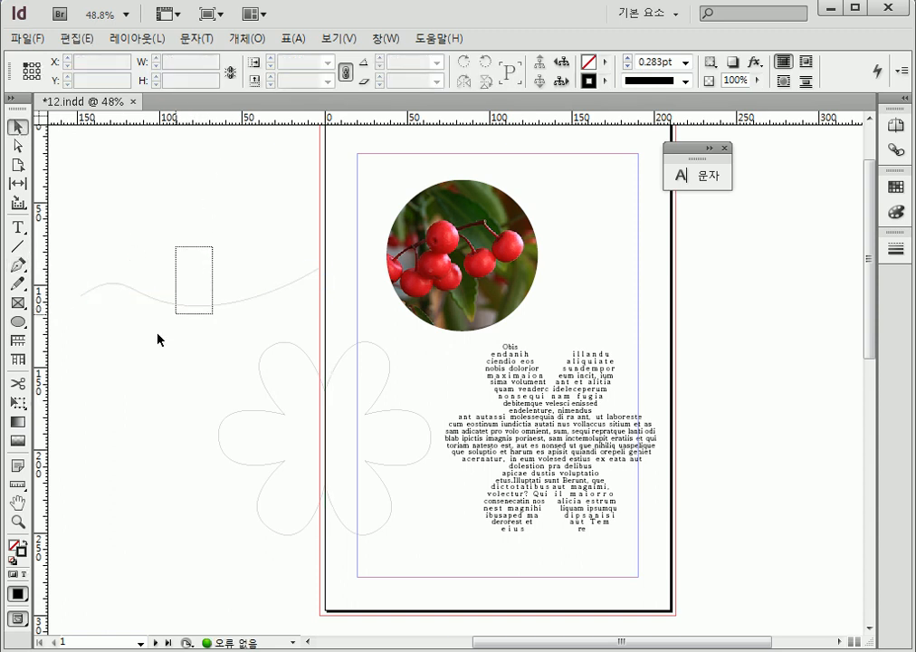
click(189, 303)
click(126, 448)
click(364, 445)
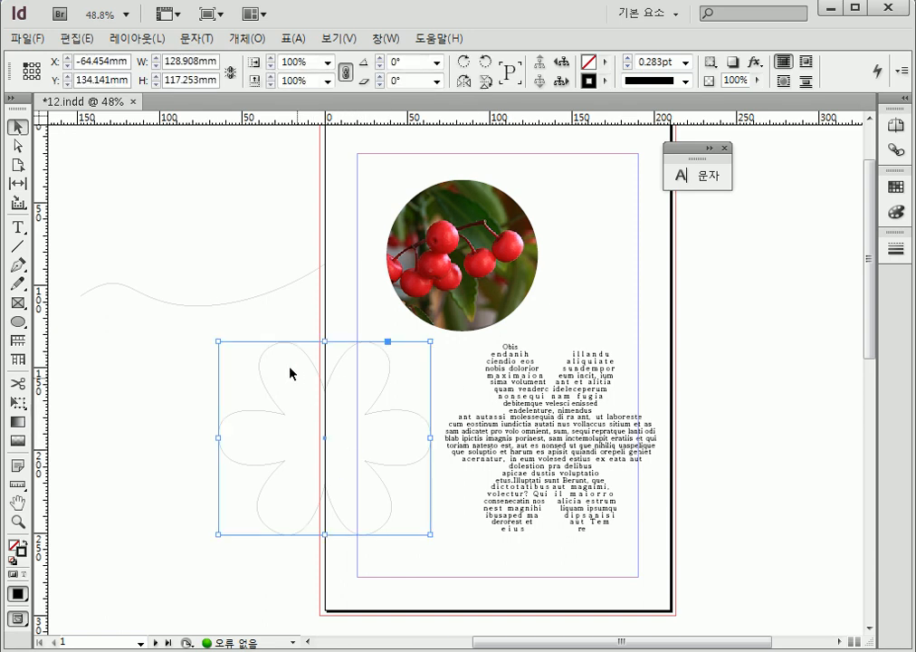
click(167, 396)
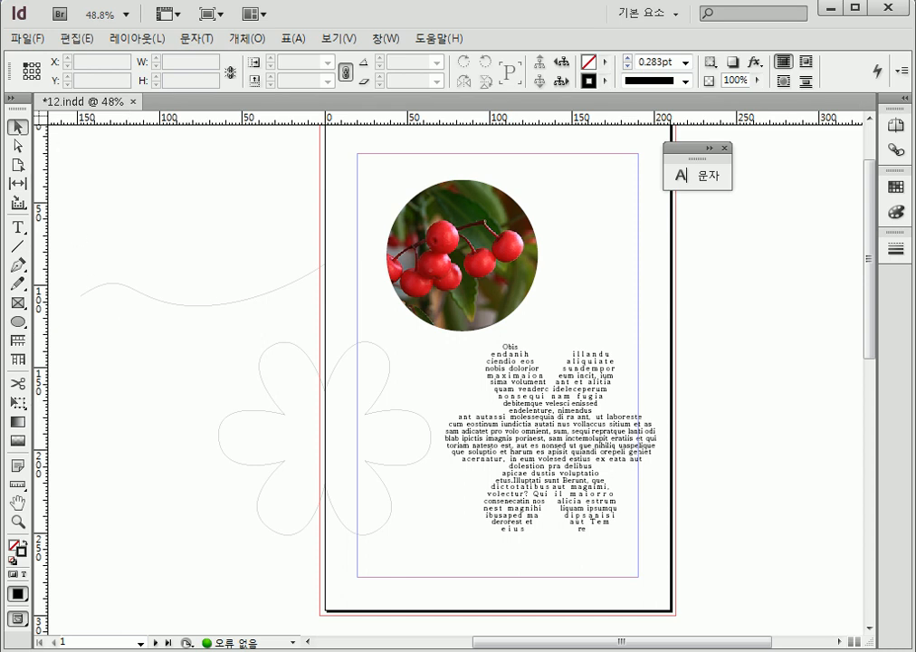
Turn the wavy line into a text path with the Type on a Path tool, fill it with placeholder text, and deselect it
click(18, 227)
click(20, 228)
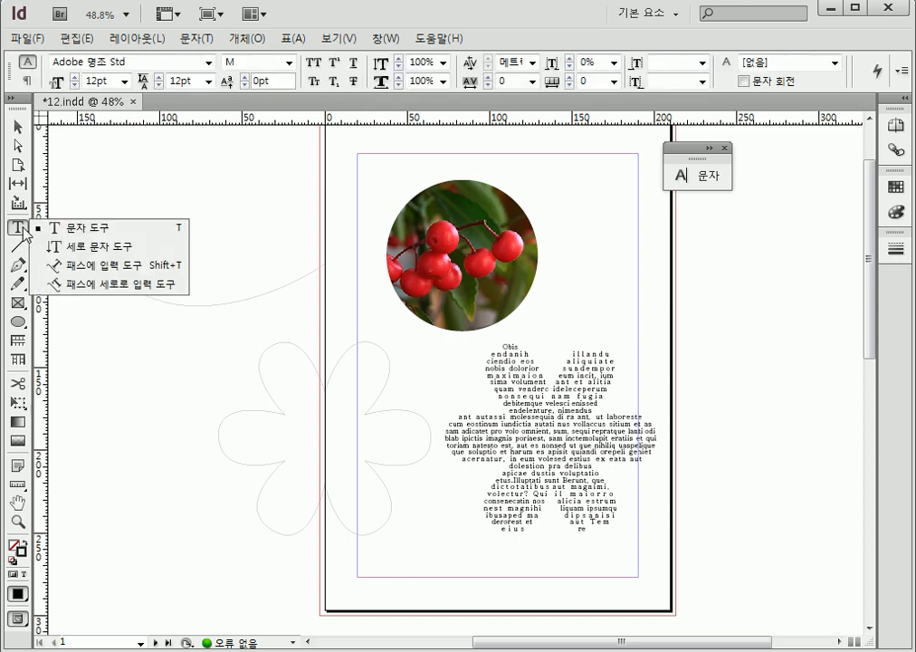
click(106, 284)
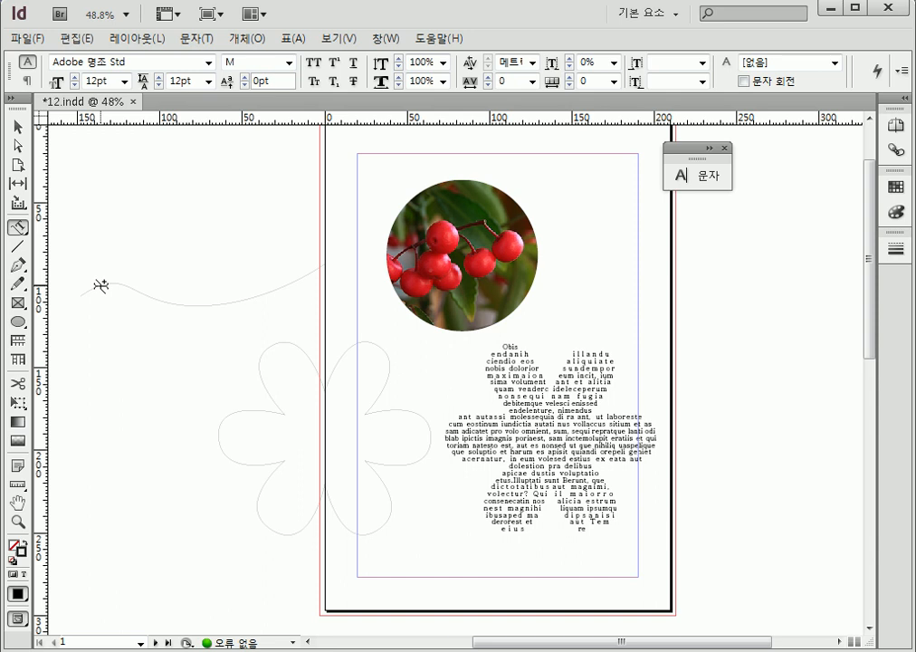
click(21, 229)
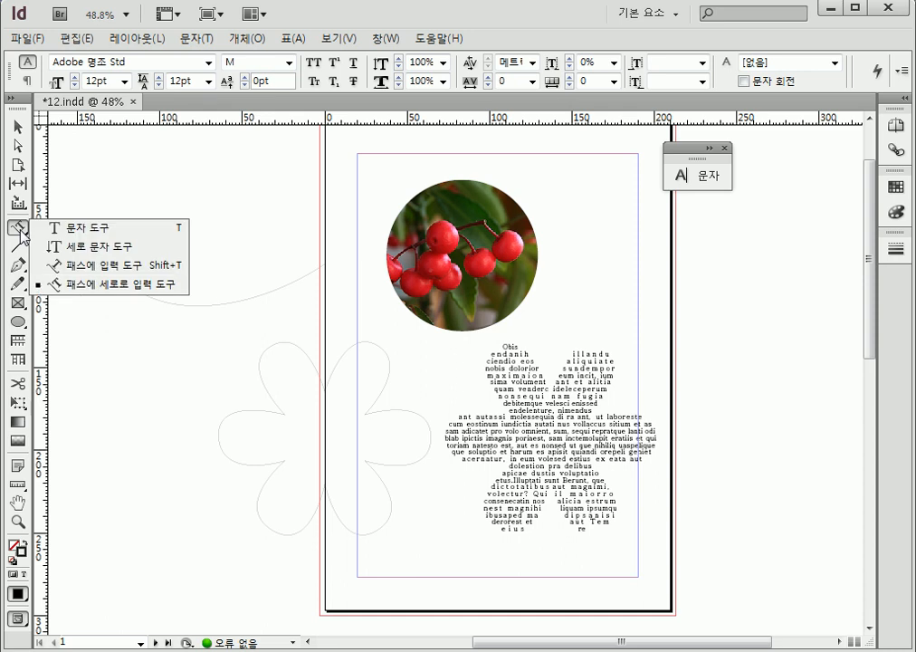
click(115, 284)
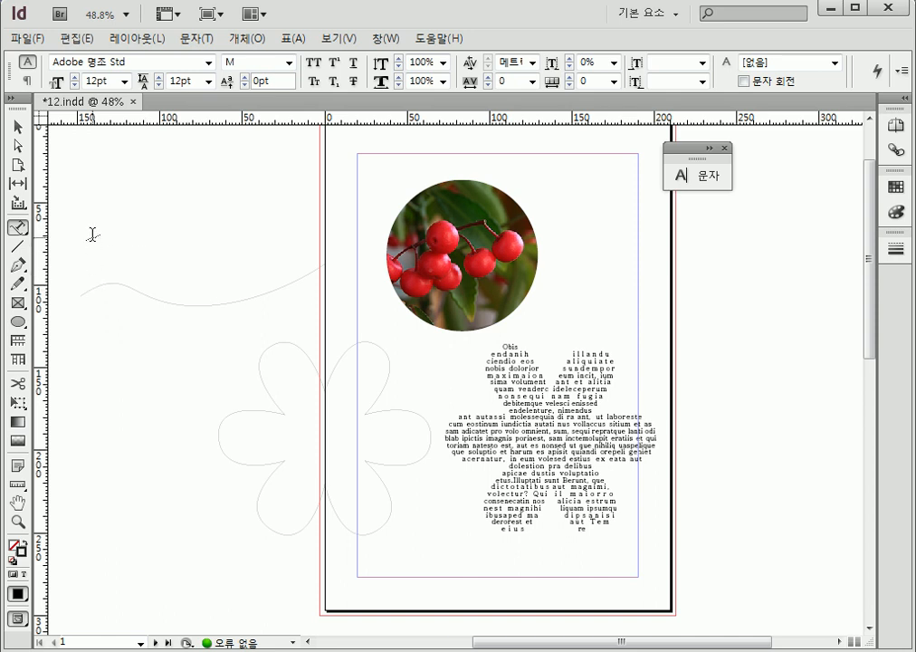
click(91, 288)
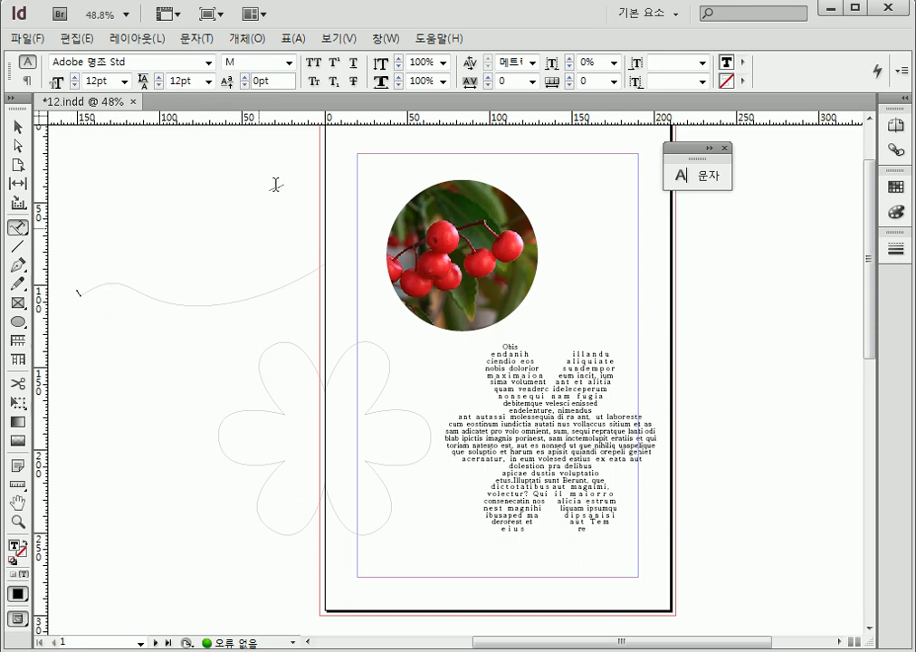
click(198, 39)
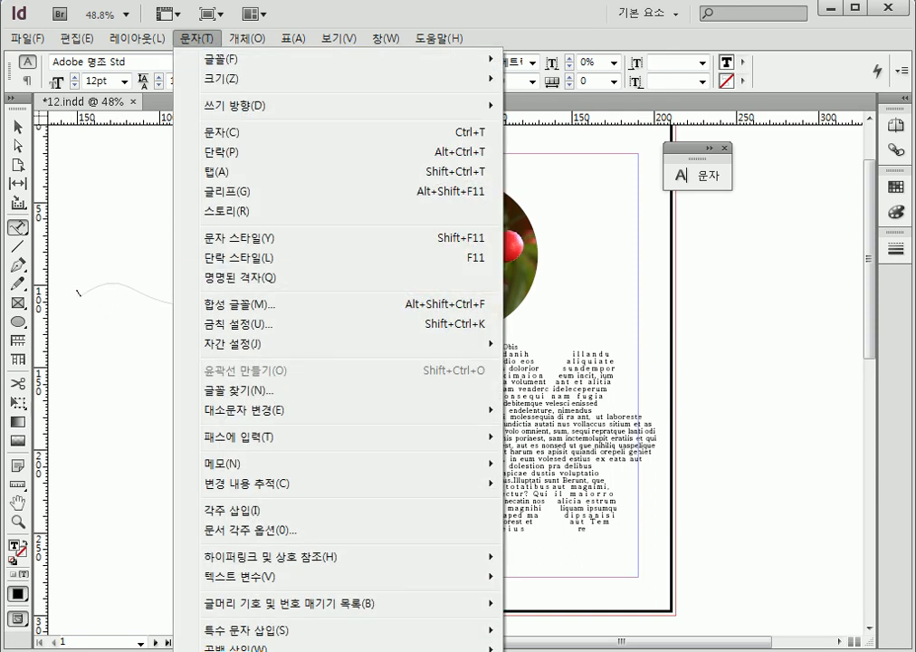
click(259, 651)
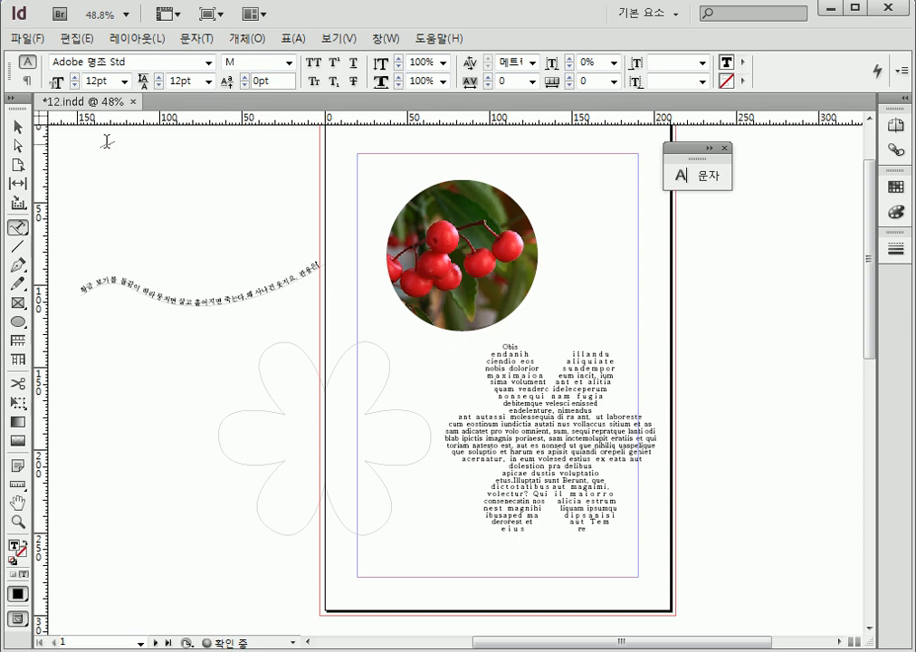
click(18, 127)
click(200, 179)
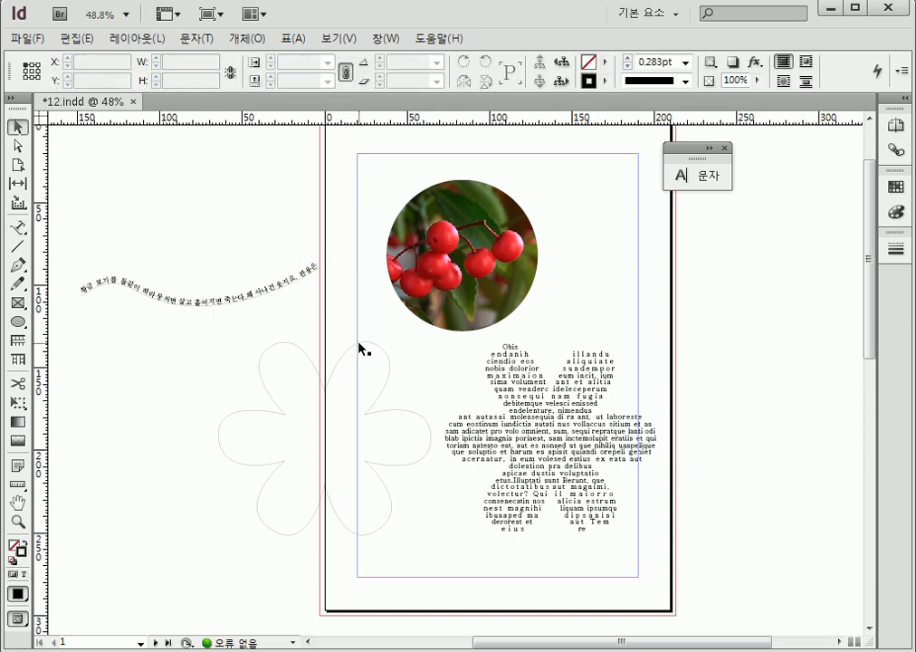
Start text on the left flower's outline with the Type on a Path tool and fill the whole outline with placeholder text
drag(360, 350, 203, 462)
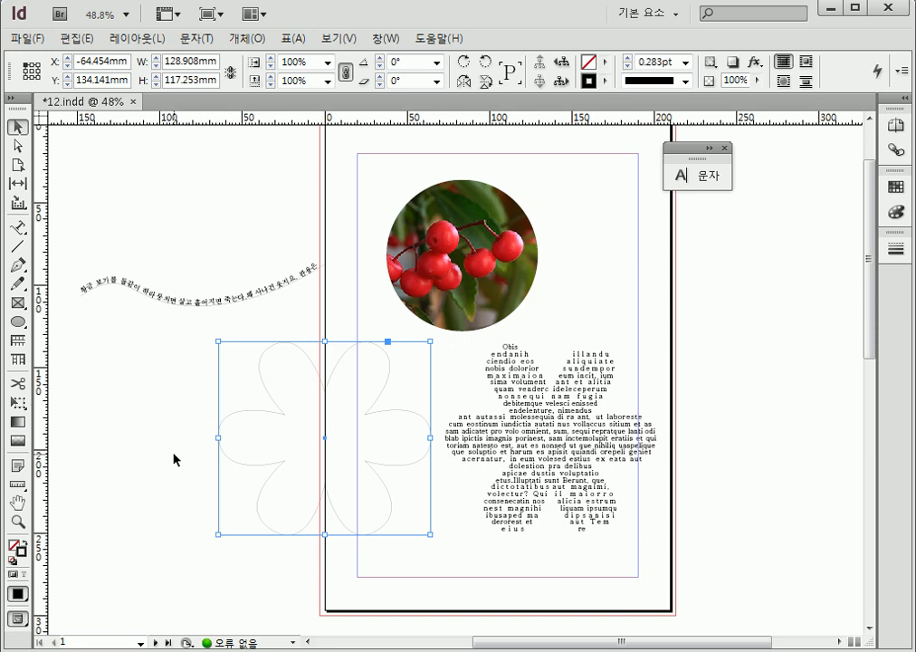
click(174, 460)
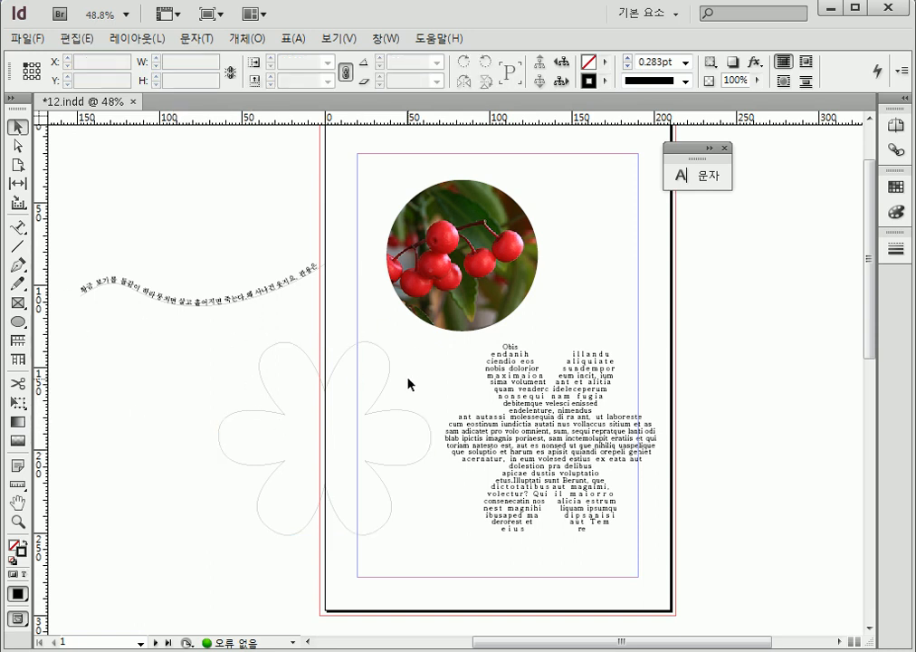
click(19, 230)
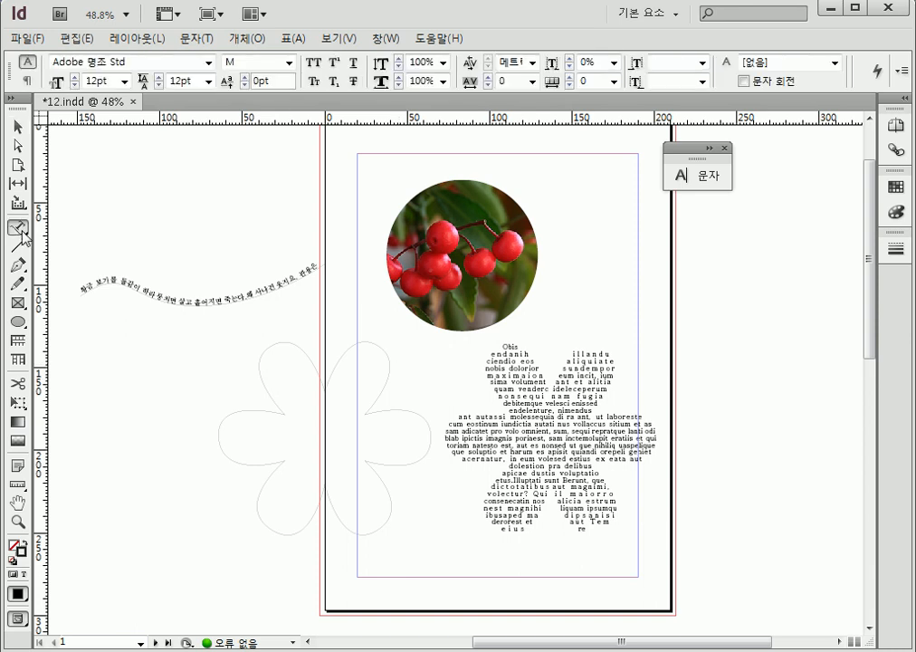
click(293, 341)
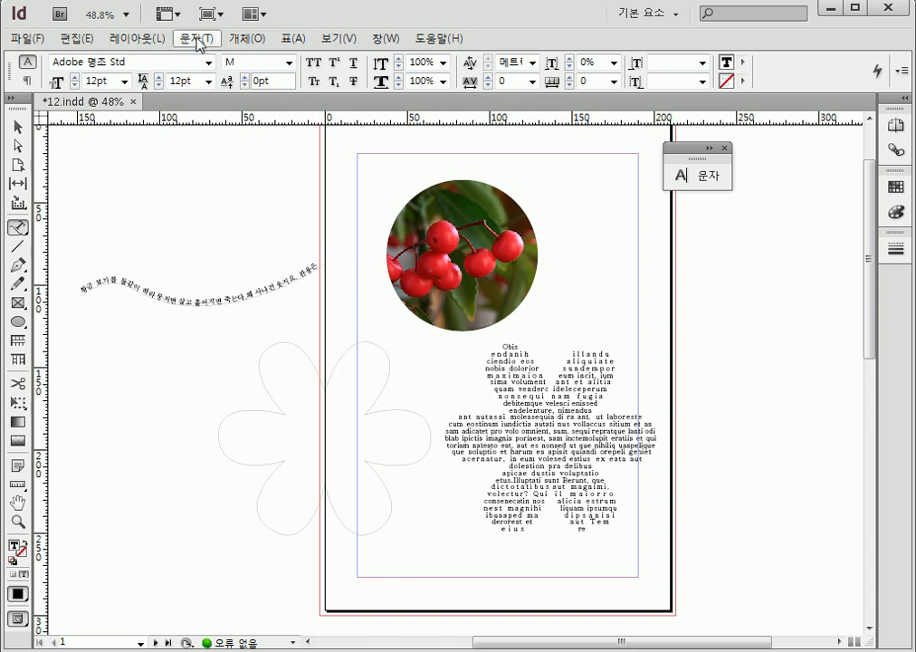
click(196, 39)
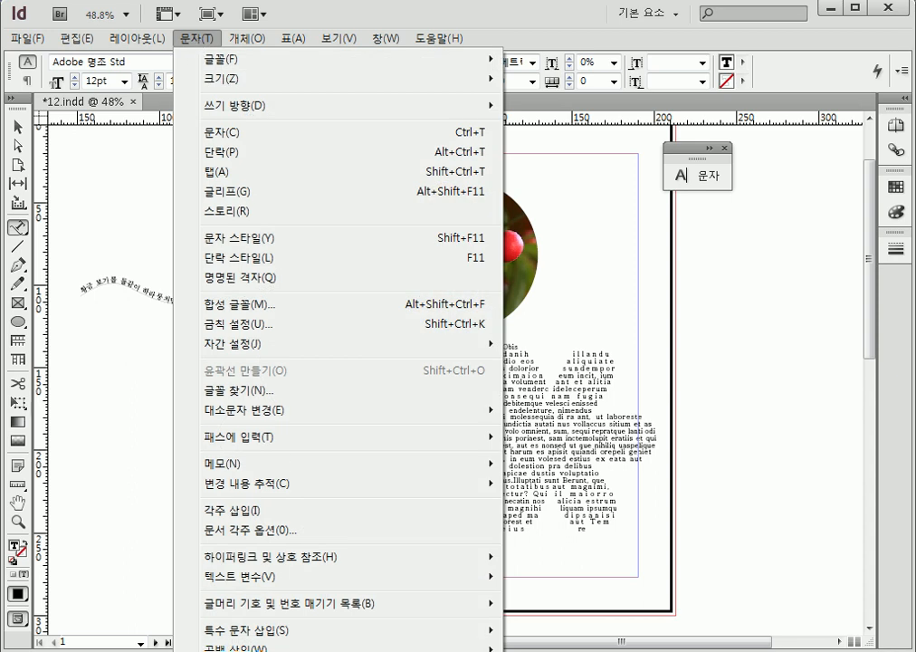
key(Escape)
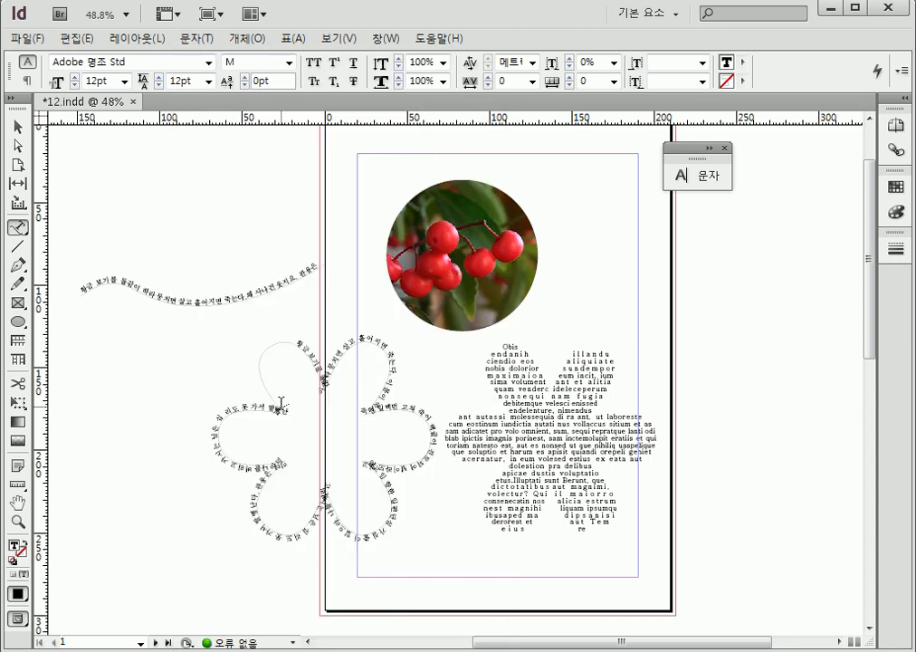
click(208, 36)
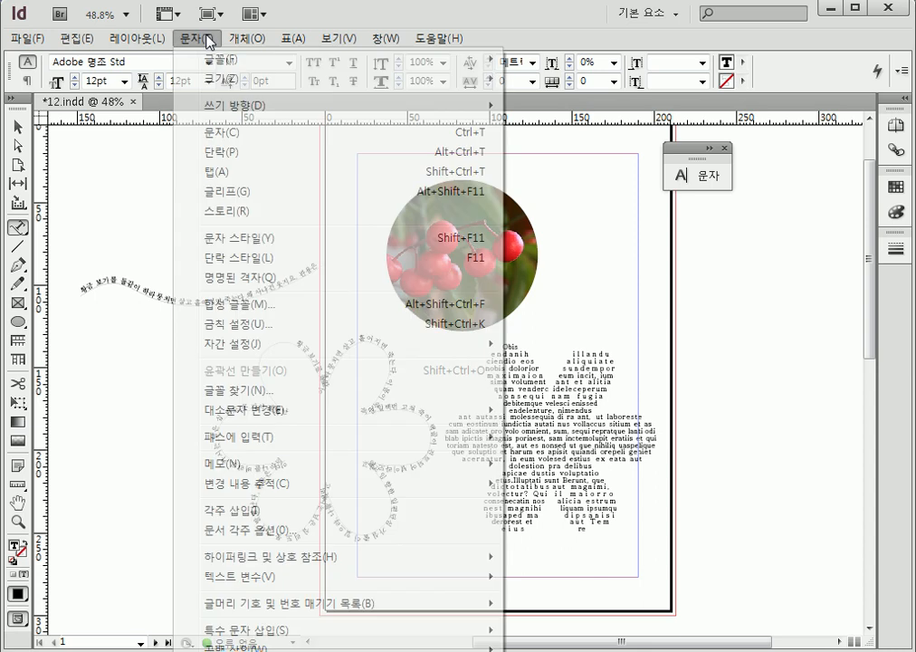
click(313, 650)
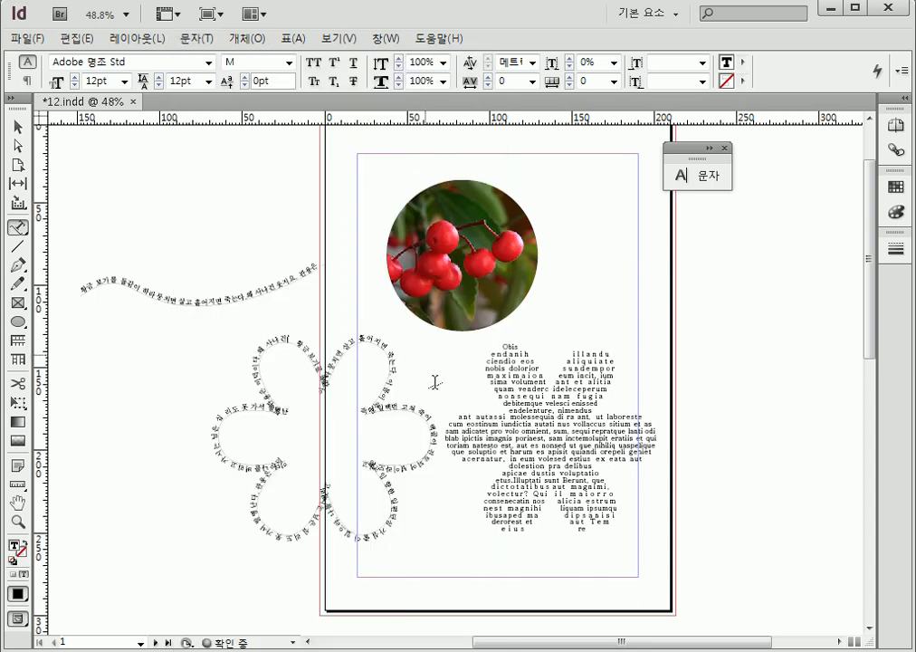
Finish the text entry, set the left flower text path's stroke weight to 0 pt, and deselect it
key(Escape)
click(296, 190)
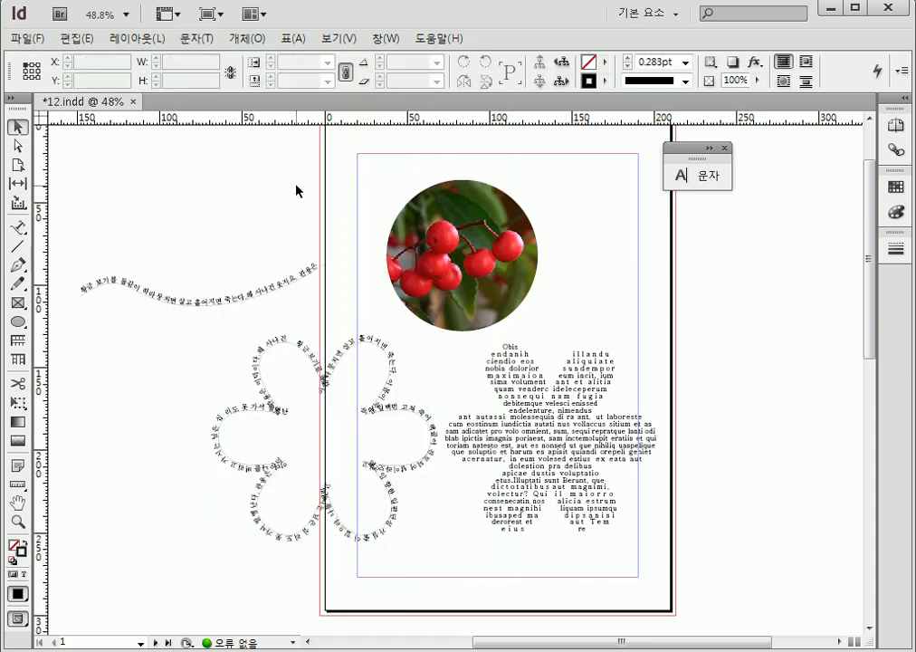
click(405, 412)
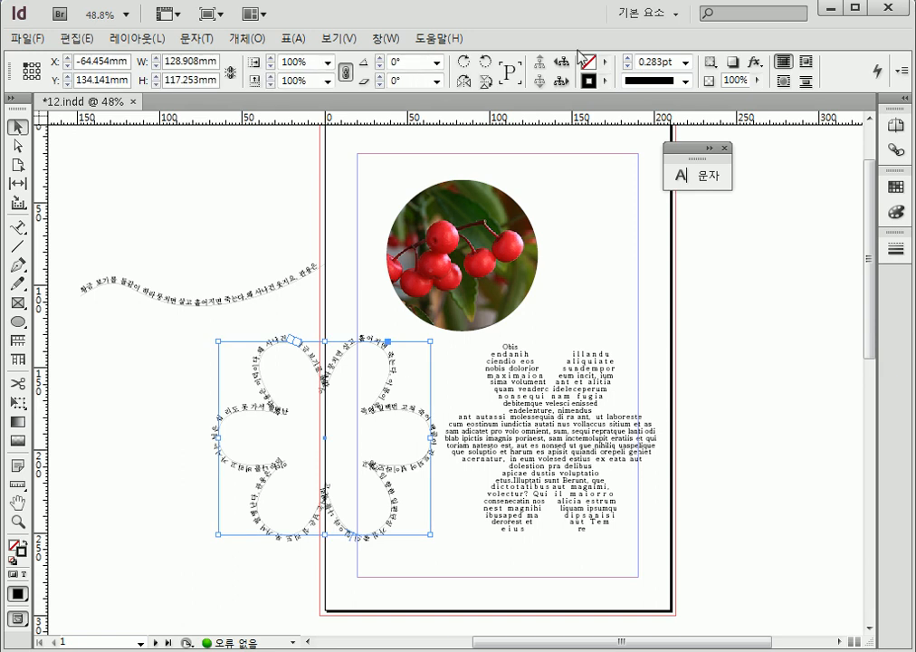
click(685, 63)
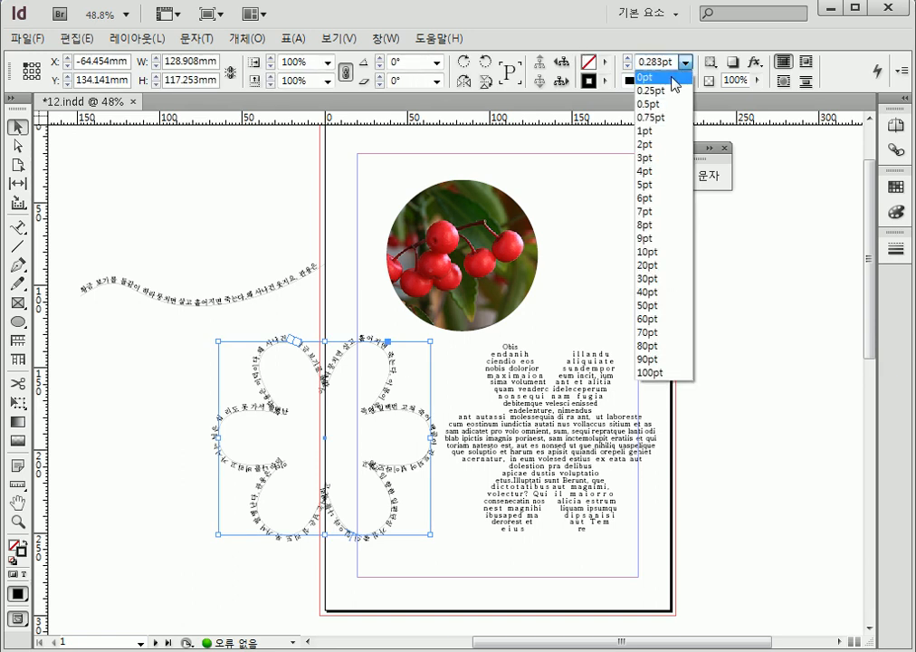
click(647, 77)
click(193, 390)
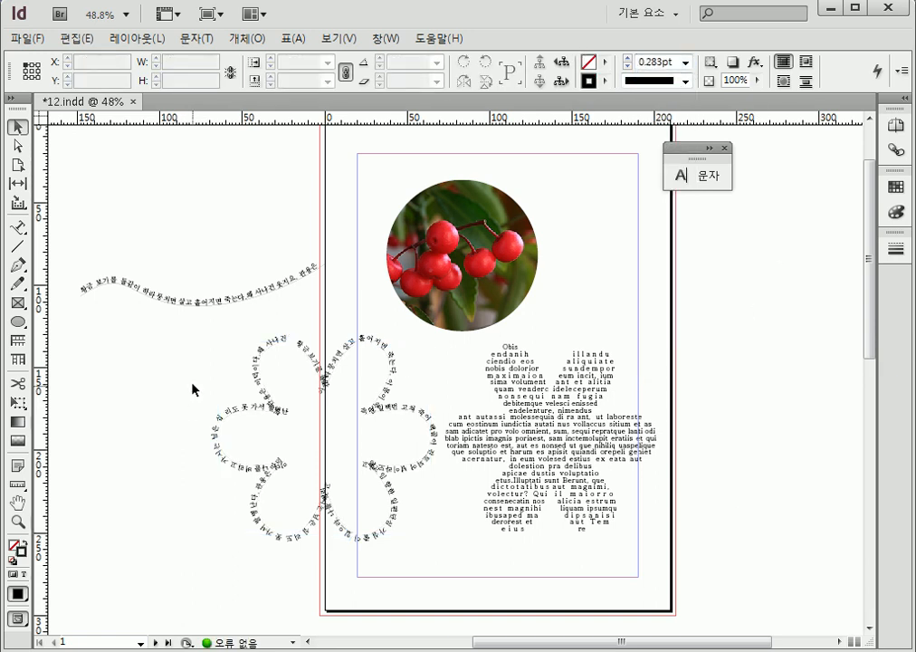
Set the wavy text path's stroke weight to 0 pt and deselect it
click(211, 308)
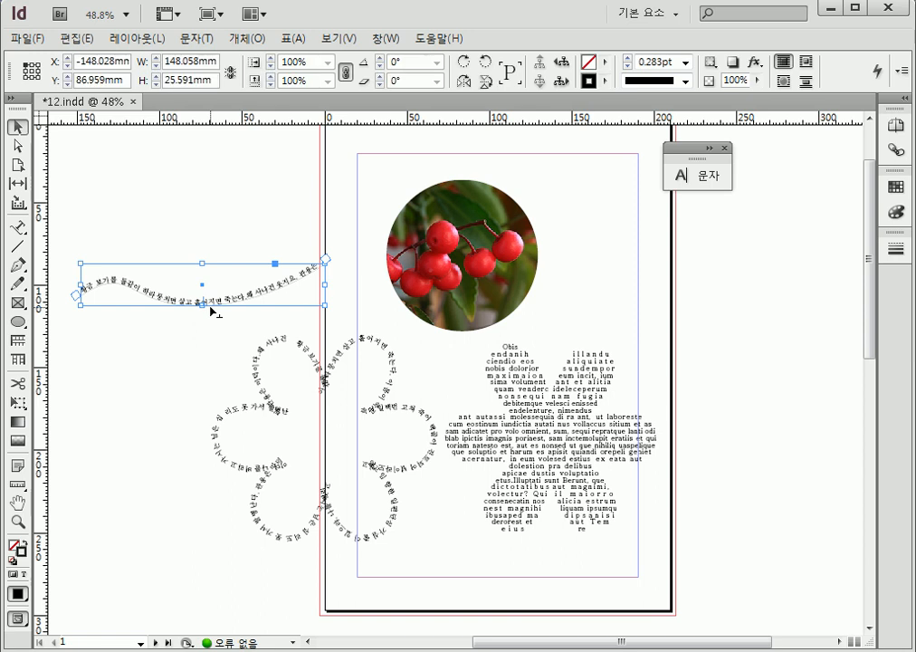
click(686, 62)
click(648, 77)
click(65, 469)
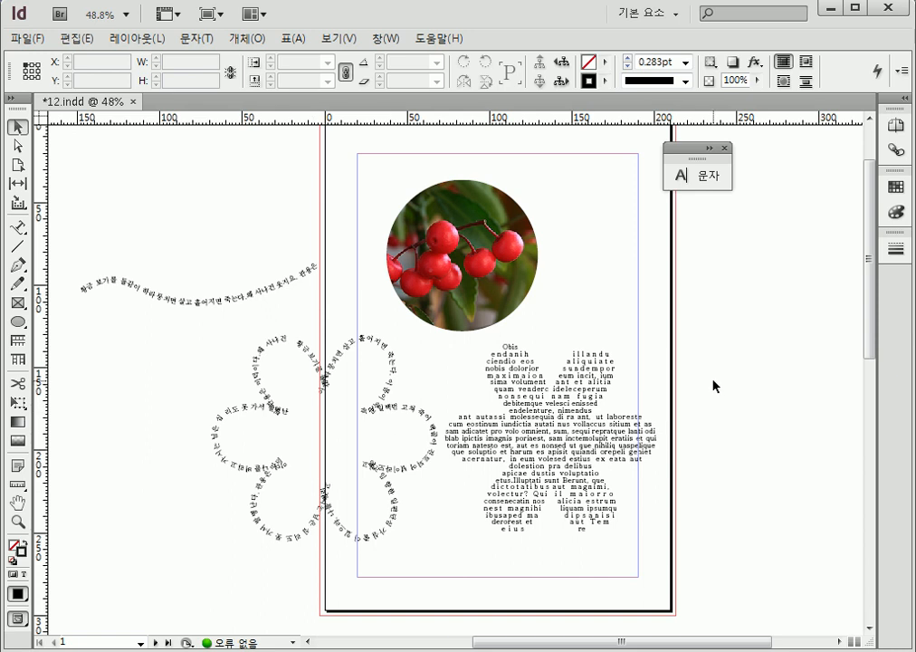
Start text on the circular berry photo frame's outline with the Type on a Path tool, fill it with placeholder text, and deselect it
click(520, 262)
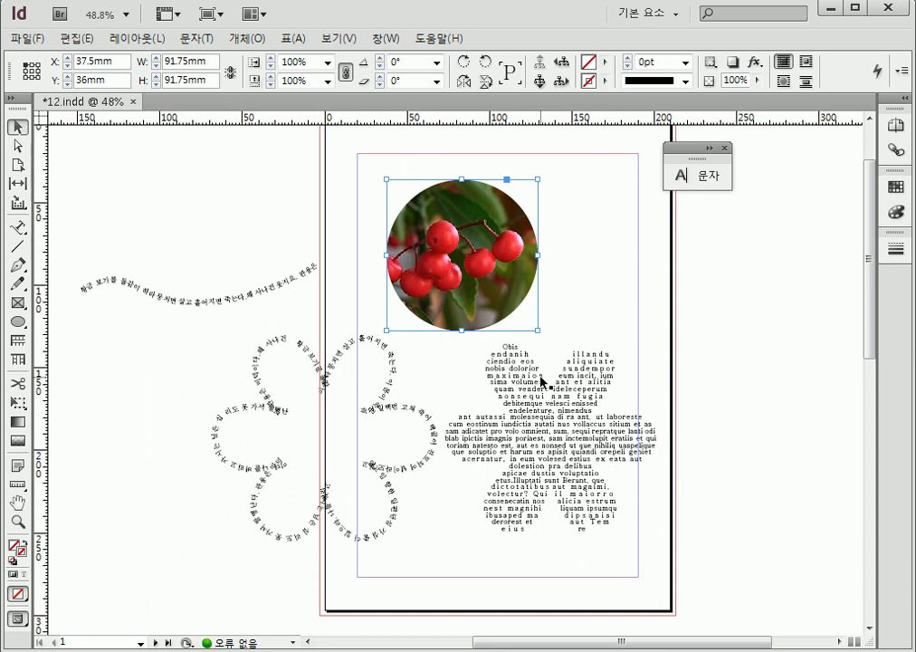
click(17, 227)
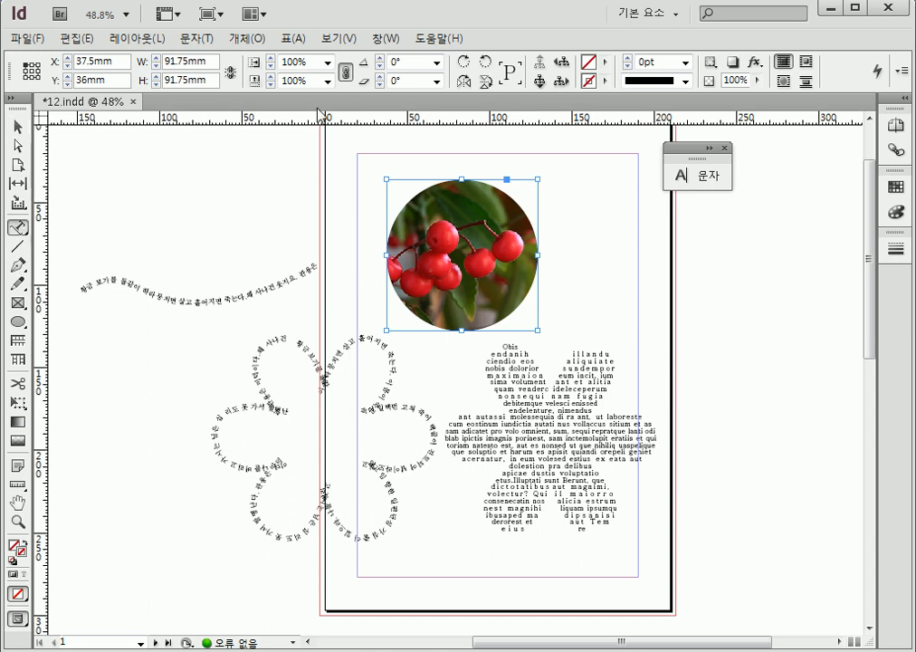
click(405, 203)
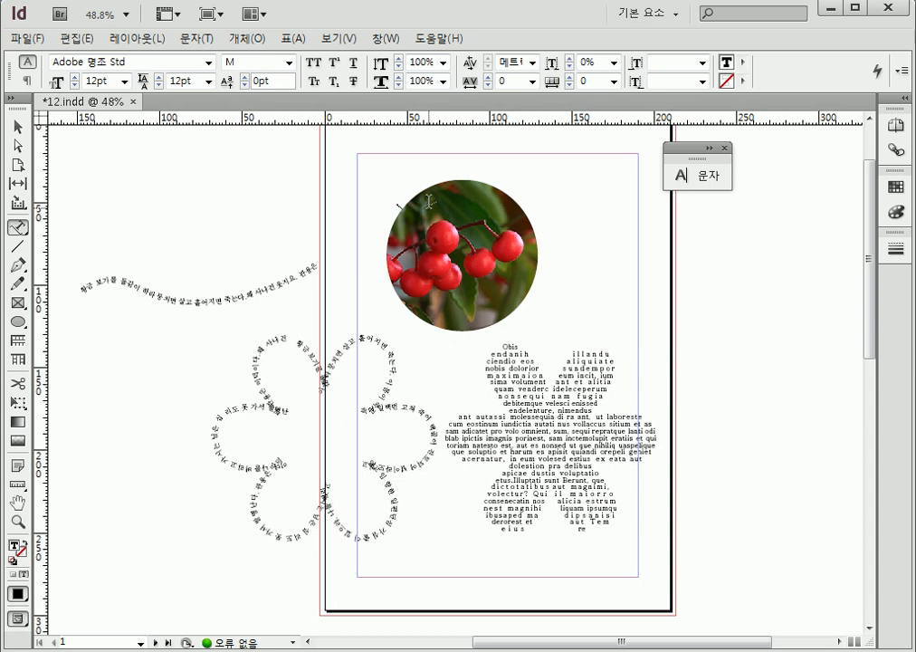
click(197, 39)
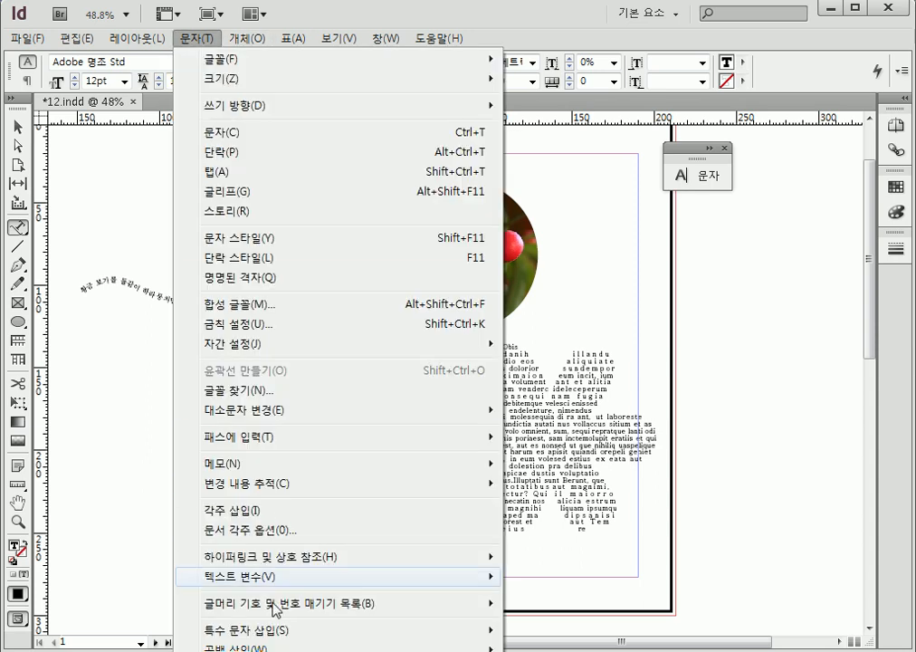
click(277, 651)
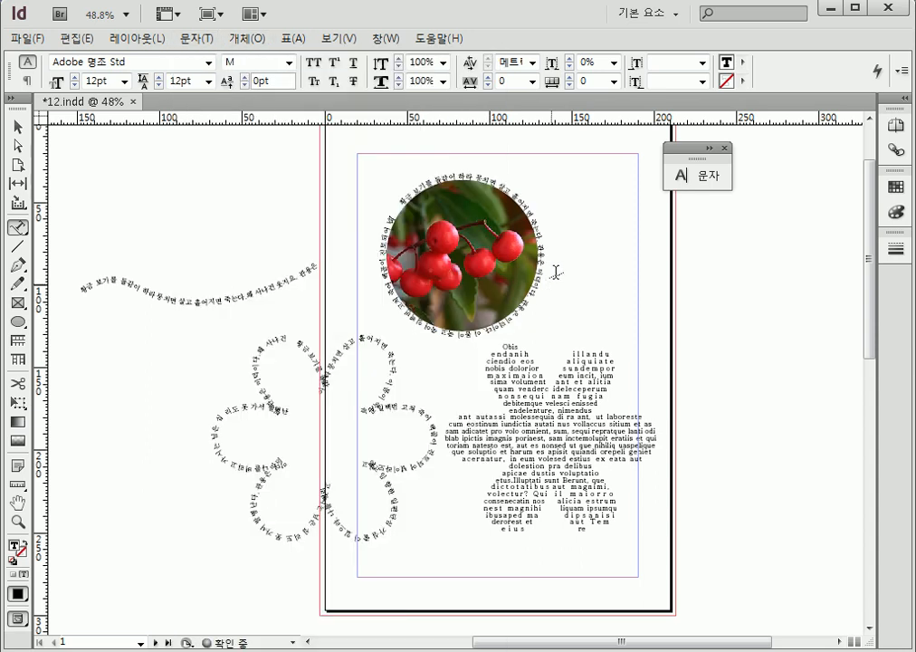
click(18, 127)
click(710, 278)
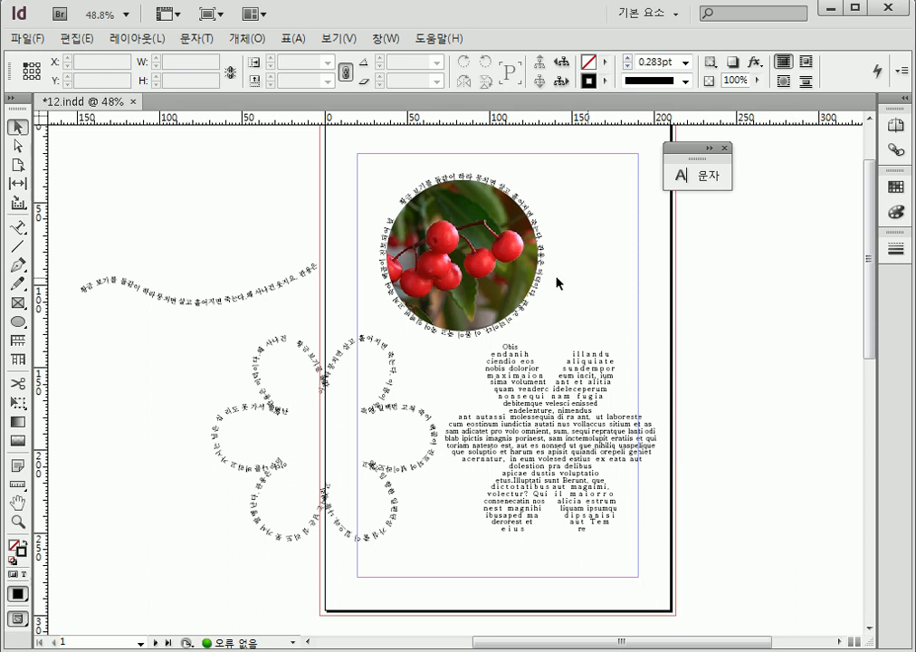
Zoom in on the wavy text path and select it to examine its start, centre and end brackets
click(17, 522)
drag(72, 233, 444, 351)
key(v)
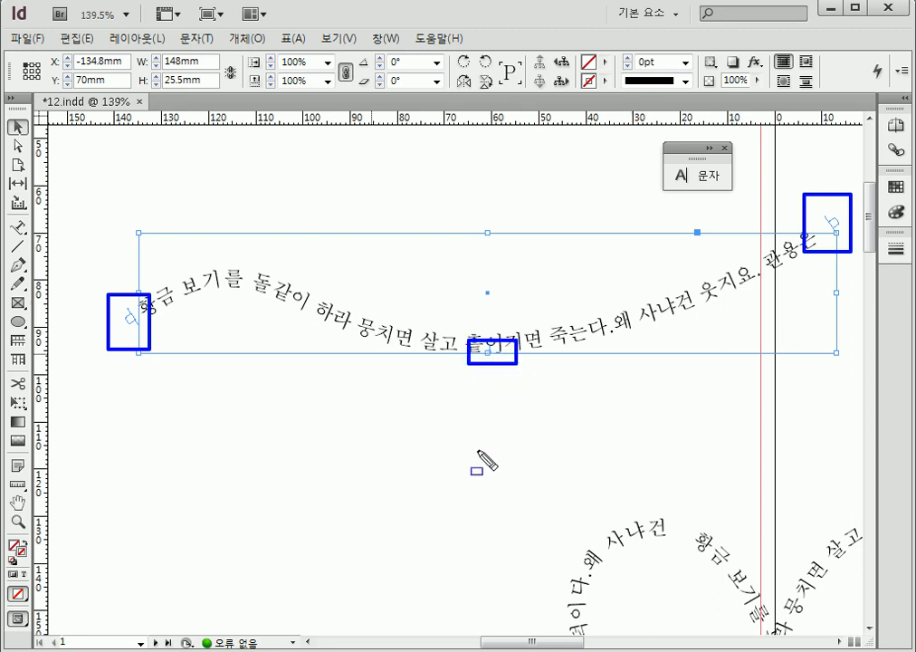
mouse_move(466, 452)
mouse_down()
mouse_move(547, 454)
mouse_move(503, 454)
mouse_move(504, 417)
mouse_up()
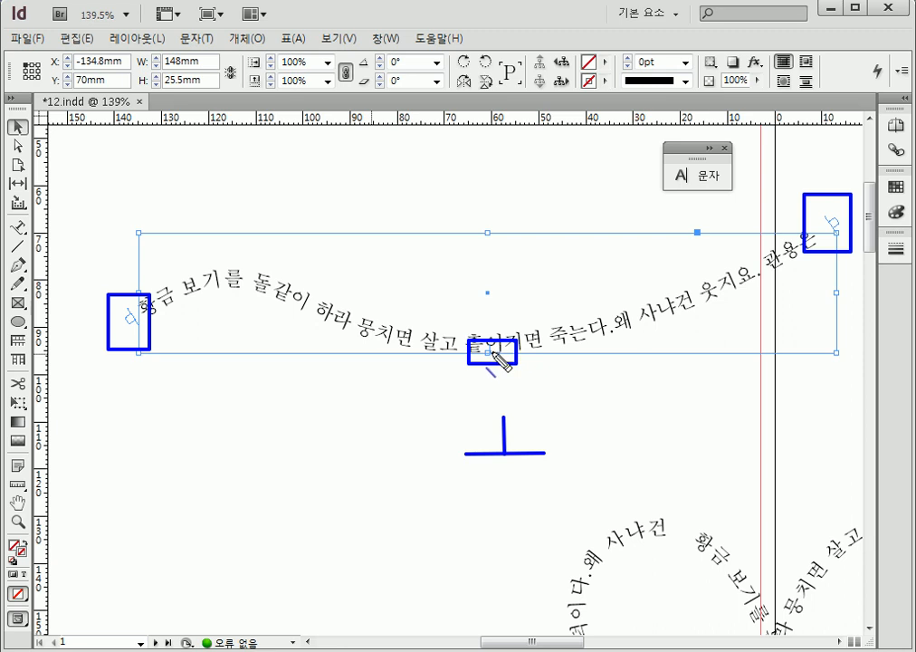
key(Escape)
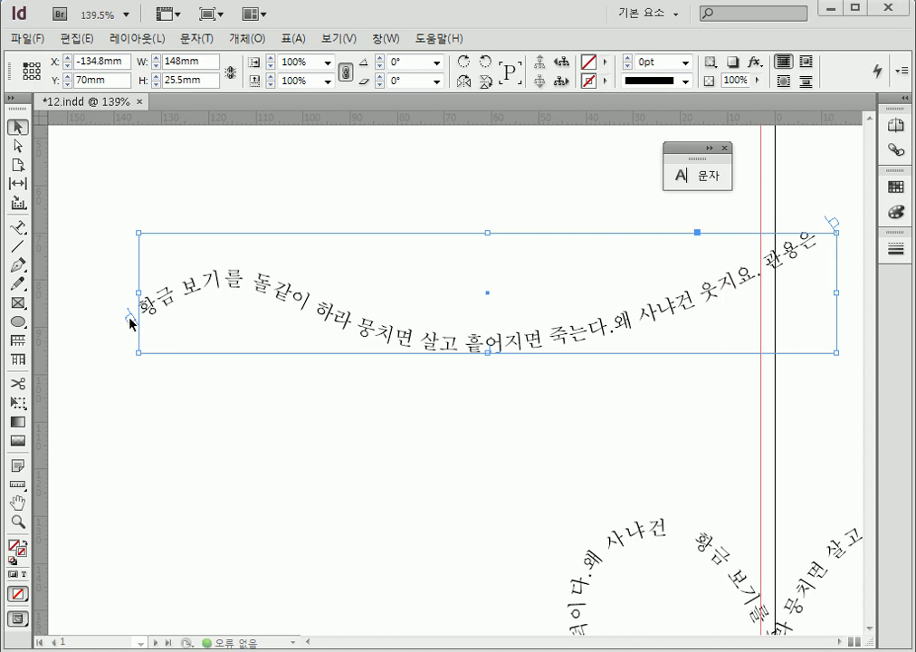
Try to flow the wavy path's text from its in port into a new text frame, undo the placement, and reselect the path
click(132, 320)
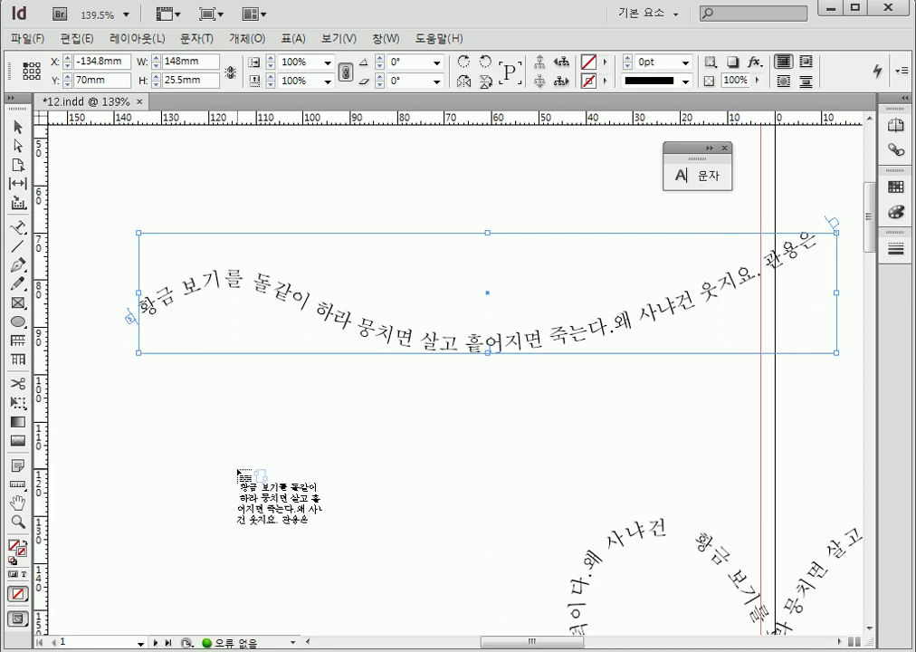
click(325, 440)
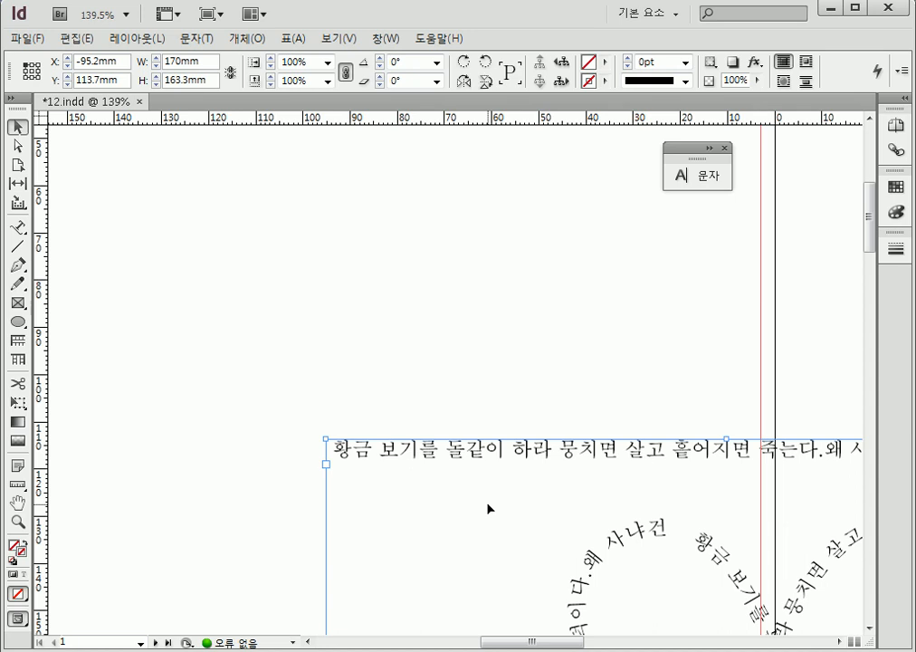
key(ctrl+z)
click(19, 125)
click(388, 548)
click(295, 294)
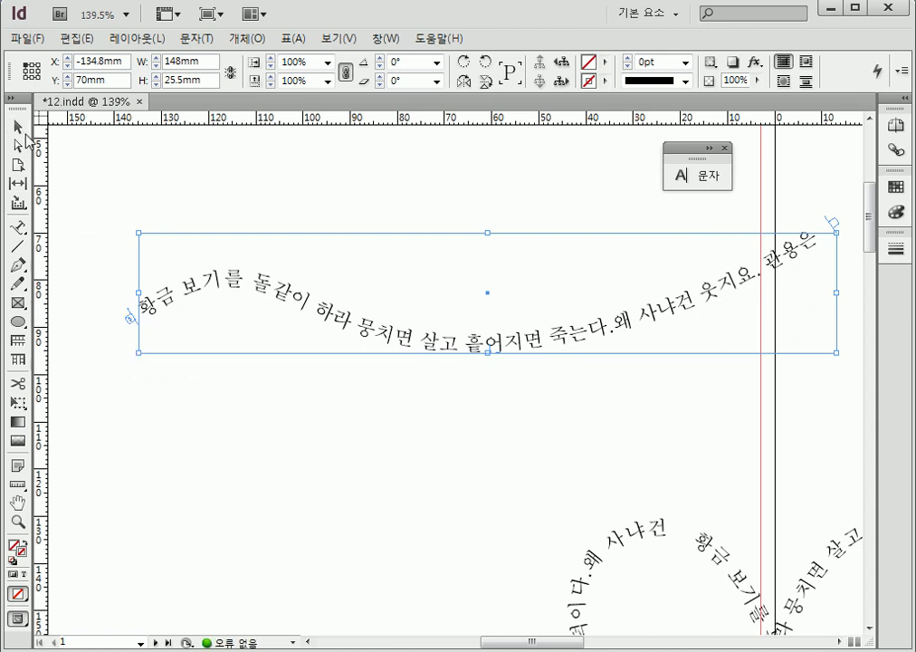
click(211, 458)
click(164, 317)
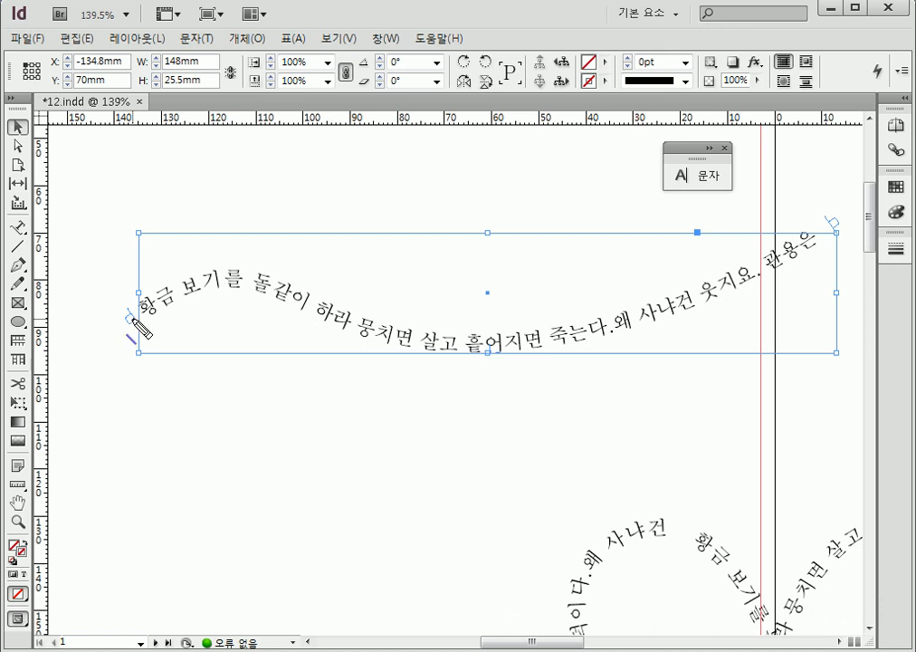
drag(341, 382, 337, 469)
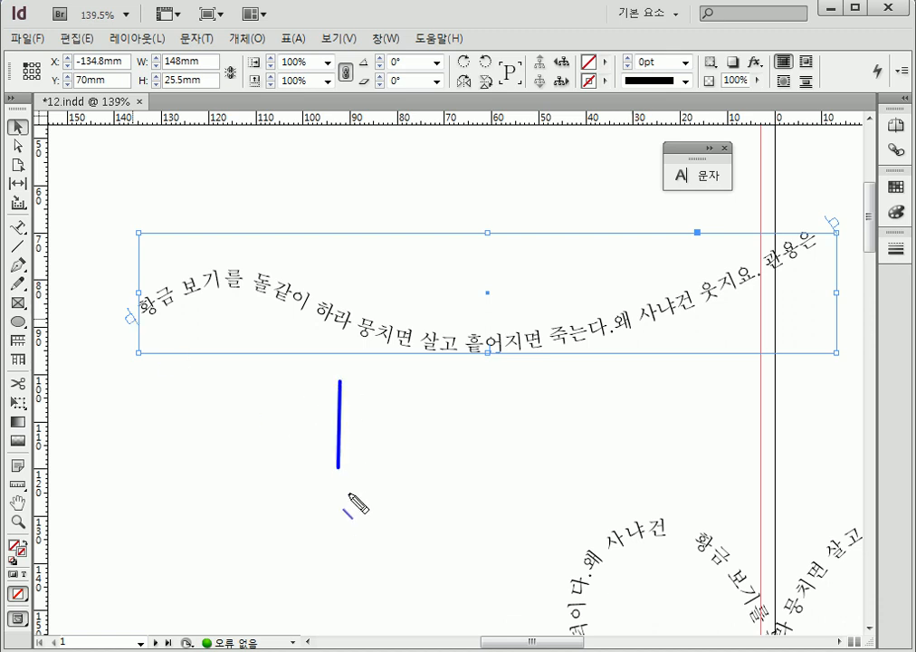
mouse_move(341, 421)
mouse_down()
mouse_move(396, 421)
mouse_move(385, 432)
mouse_up()
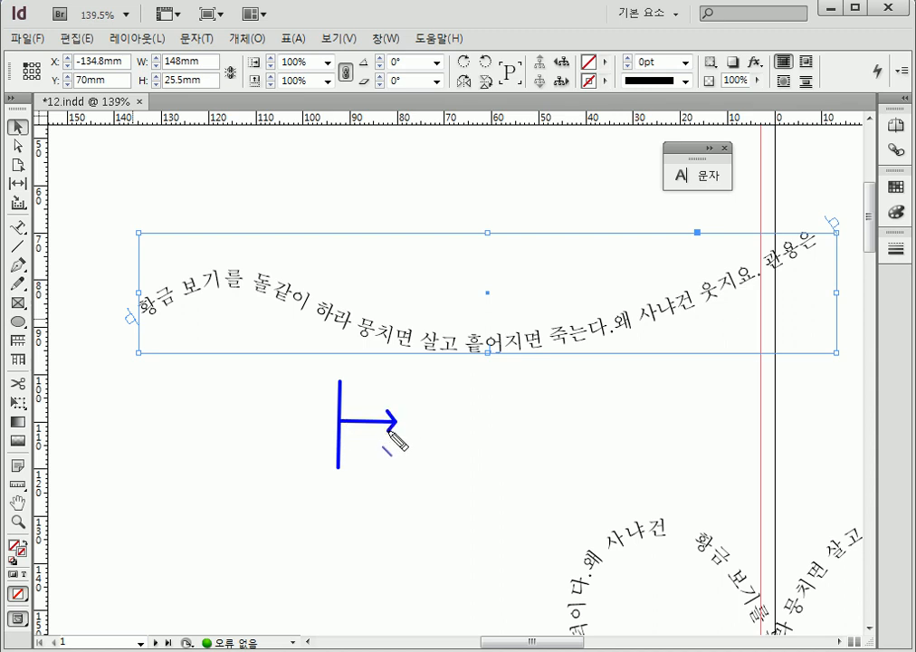
key(ctrl+z)
key(ctrl+z)
key(ctrl+z)
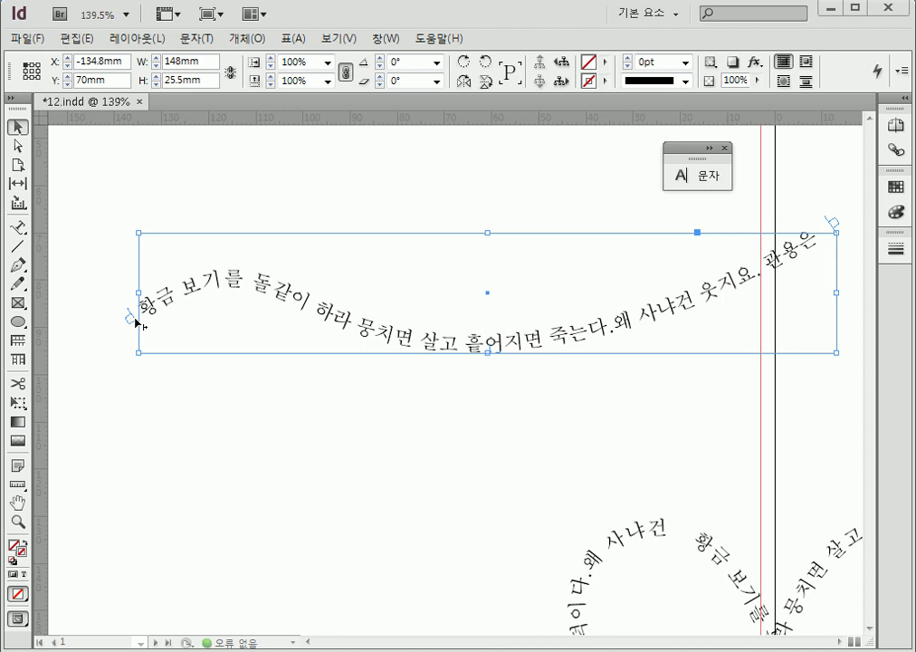
Move the wavy text's start bracket inward to about 93 mm left of the page edge and set the path's stroke weight to 1 pt
drag(140, 324, 212, 297)
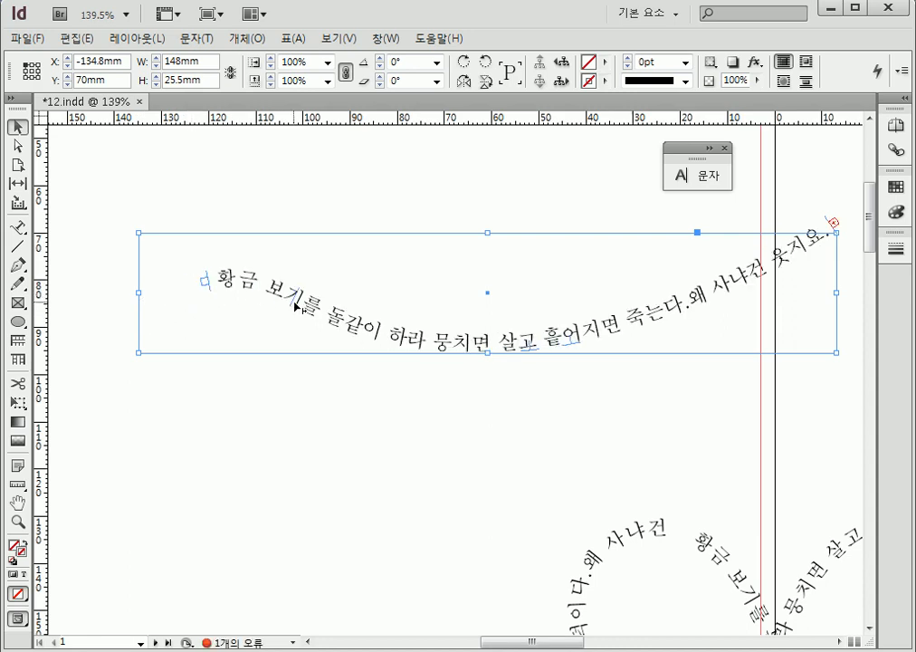
drag(302, 307, 347, 359)
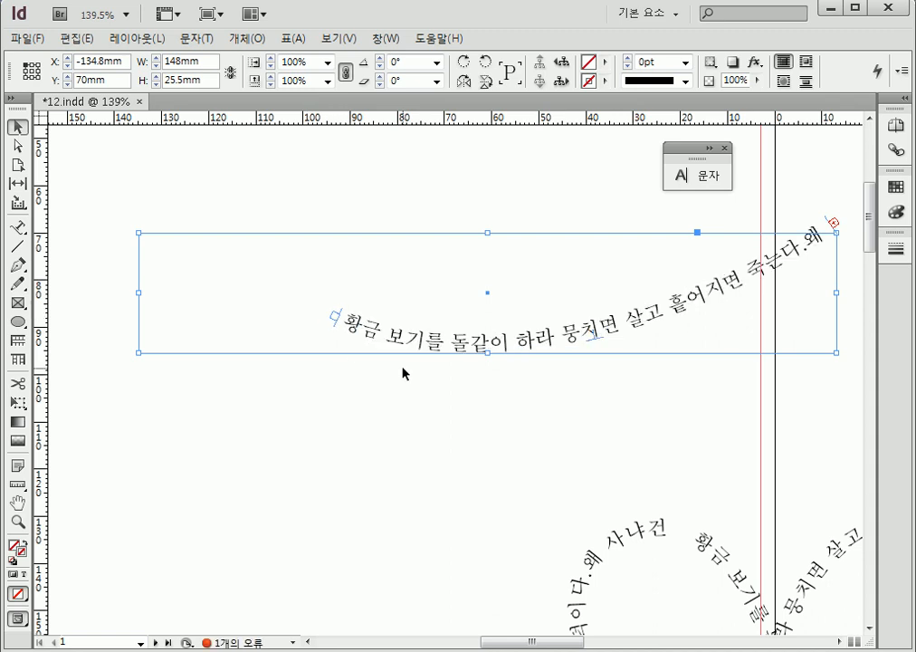
click(686, 62)
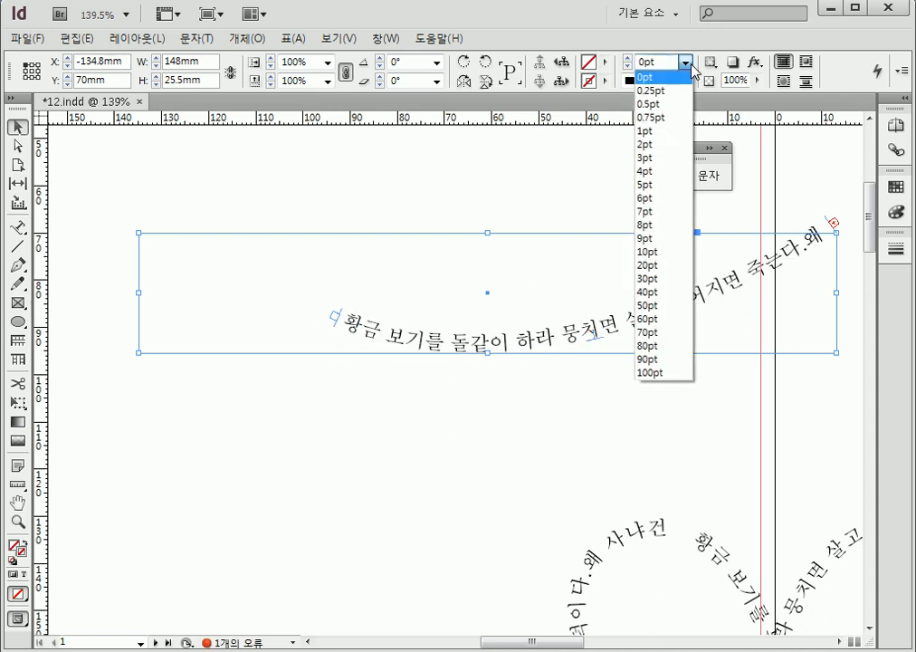
click(666, 132)
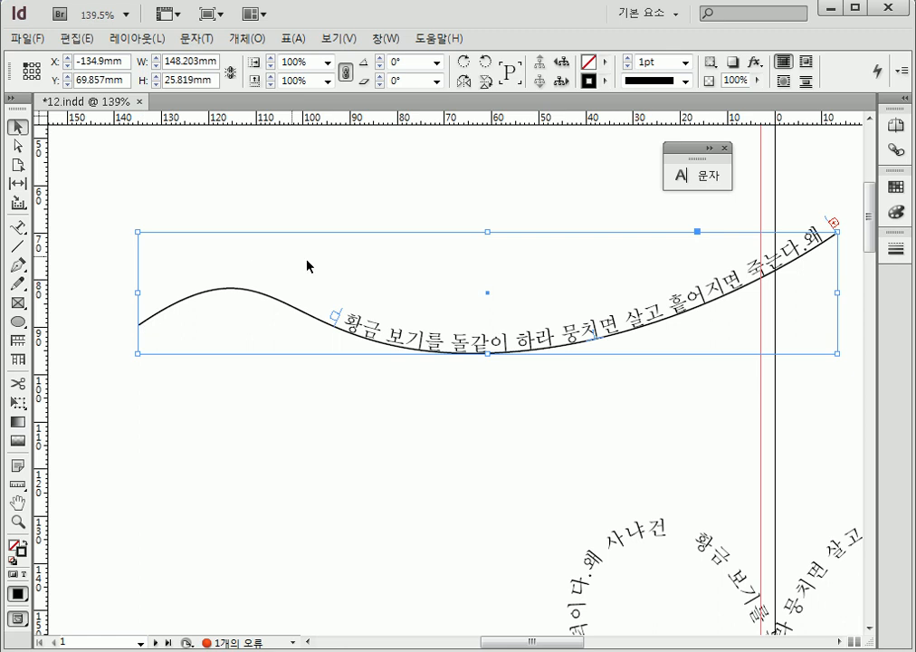
Slide the wavy text's start bracket toward the curve's lowest point, and return it to the path's left end
drag(361, 324, 417, 340)
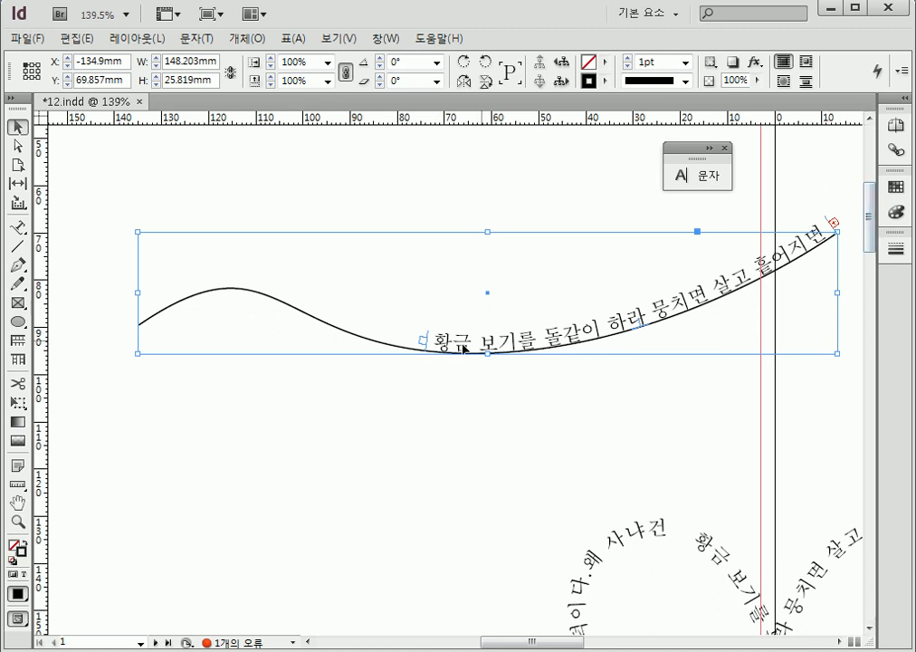
drag(425, 346, 136, 349)
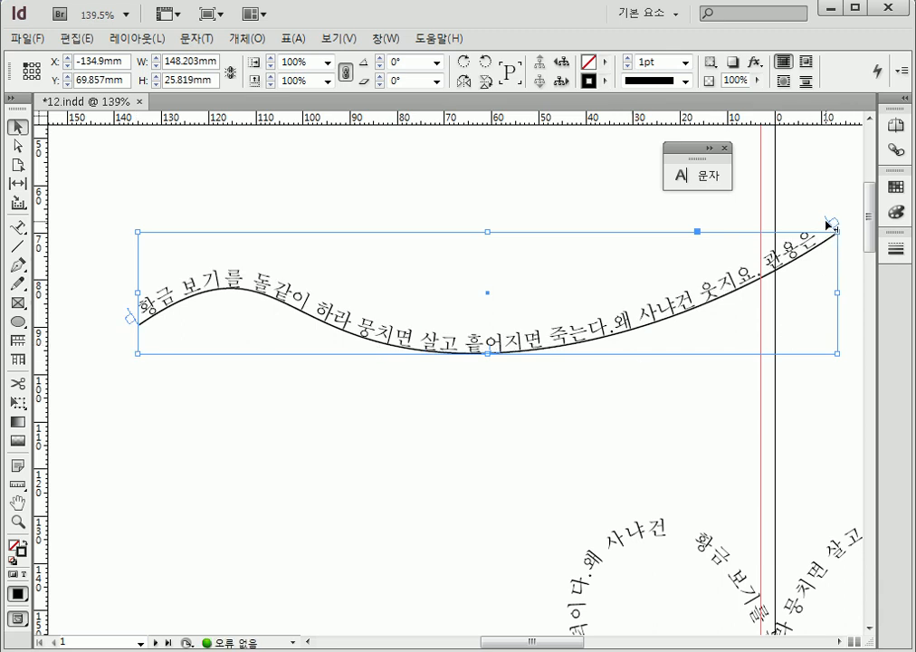
Move the wavy text's end bracket back to the curve's lowest point, and pick up its overset text and cancel
drag(827, 223, 832, 236)
mouse_move(627, 449)
mouse_down()
mouse_move(634, 481)
mouse_move(634, 431)
mouse_move(559, 433)
mouse_move(565, 422)
mouse_move(554, 433)
mouse_move(566, 446)
mouse_up()
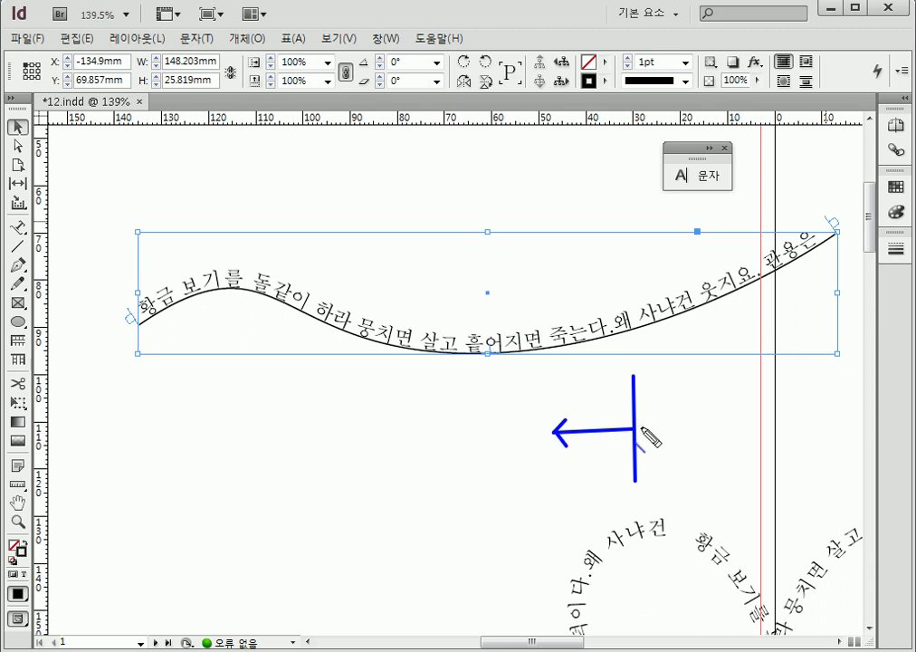
key(Escape)
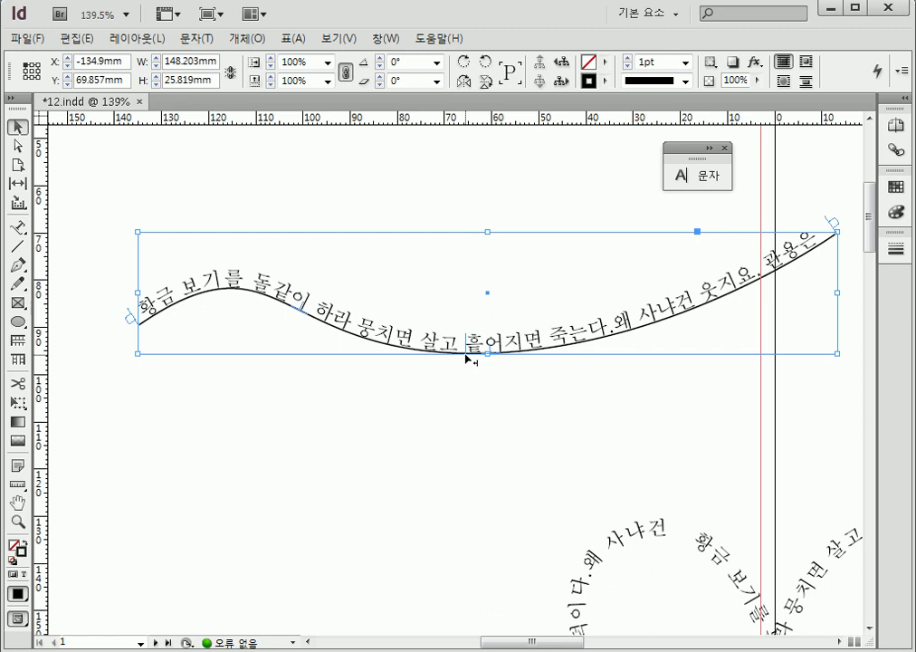
drag(468, 359, 468, 360)
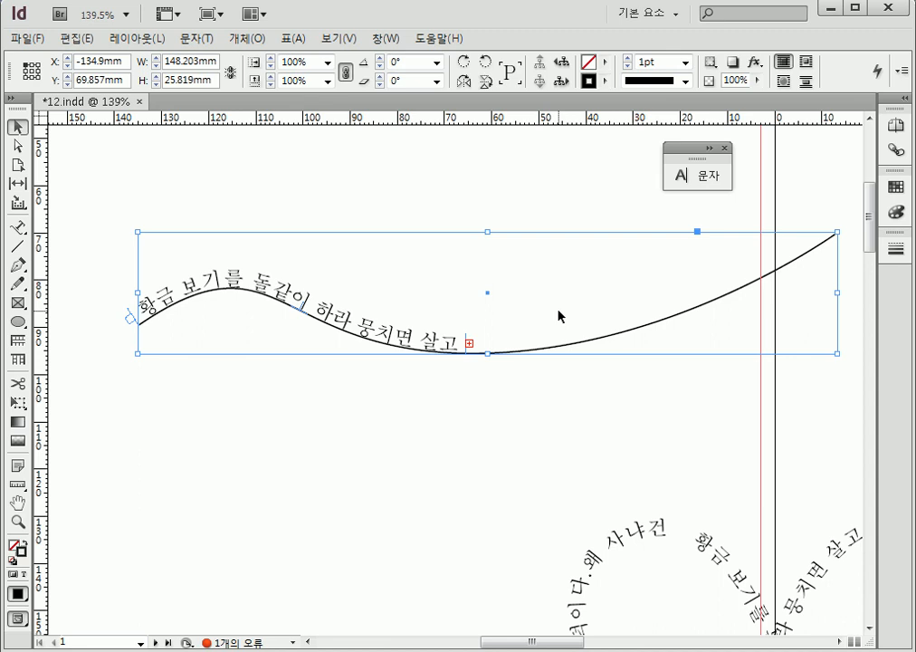
click(469, 344)
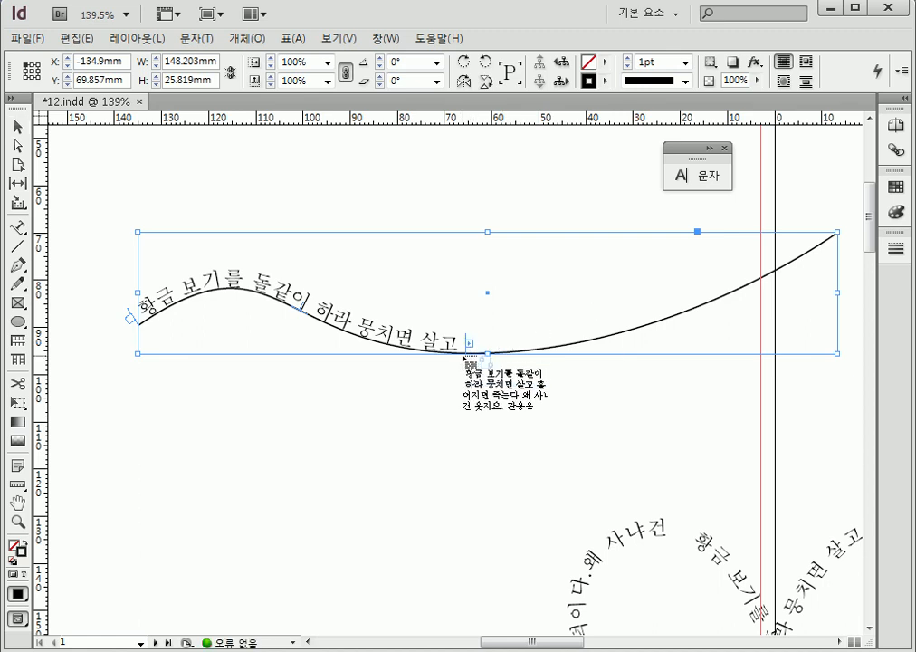
key(Escape)
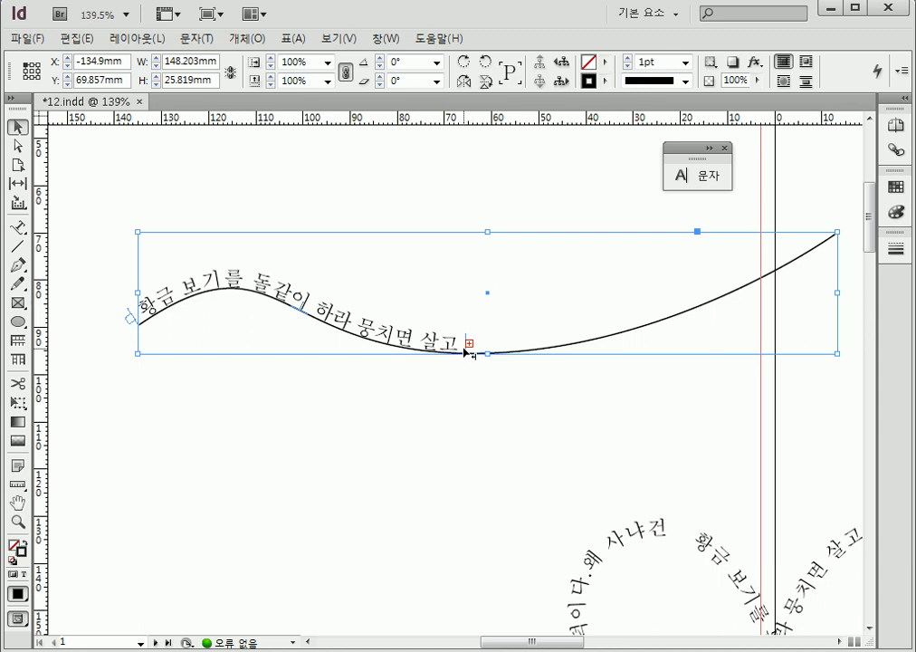
Extend the wavy text's end bracket to the path's right end, and pull it back to about 51 mm left of the page edge
drag(465, 350, 847, 237)
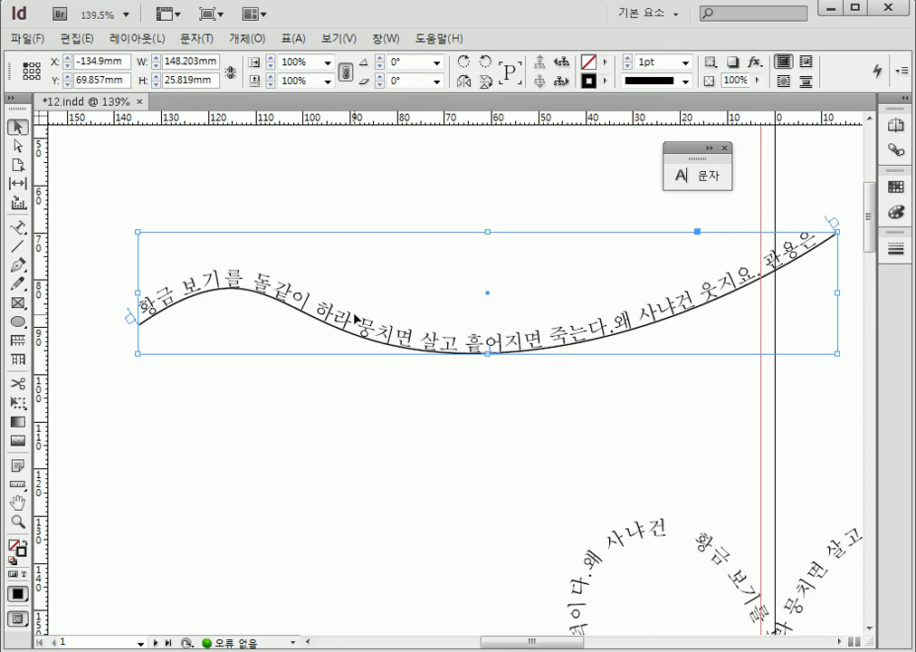
drag(831, 243, 535, 338)
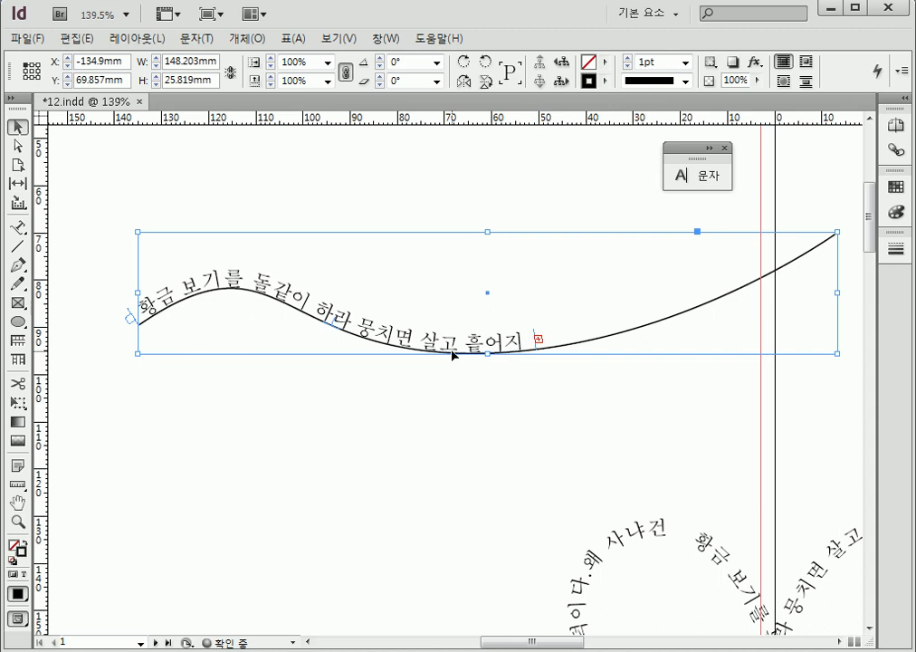
Slide the whole wavy text along its path by the center bracket until it starts about 90 mm left of the page edge
mouse_move(348, 319)
mouse_down()
mouse_move(327, 348)
mouse_move(348, 343)
mouse_up()
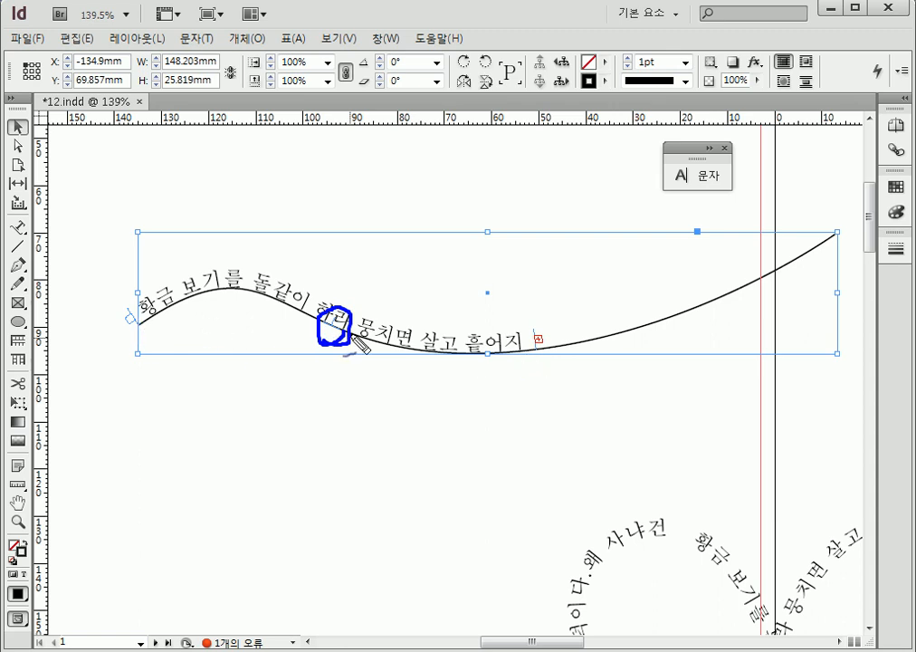
key(Escape)
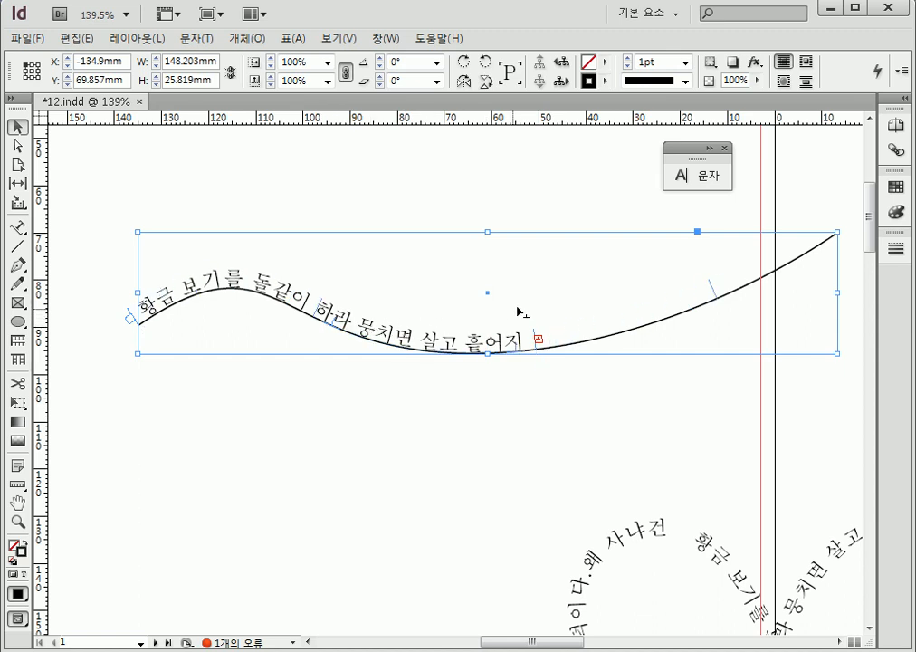
drag(551, 304, 551, 306)
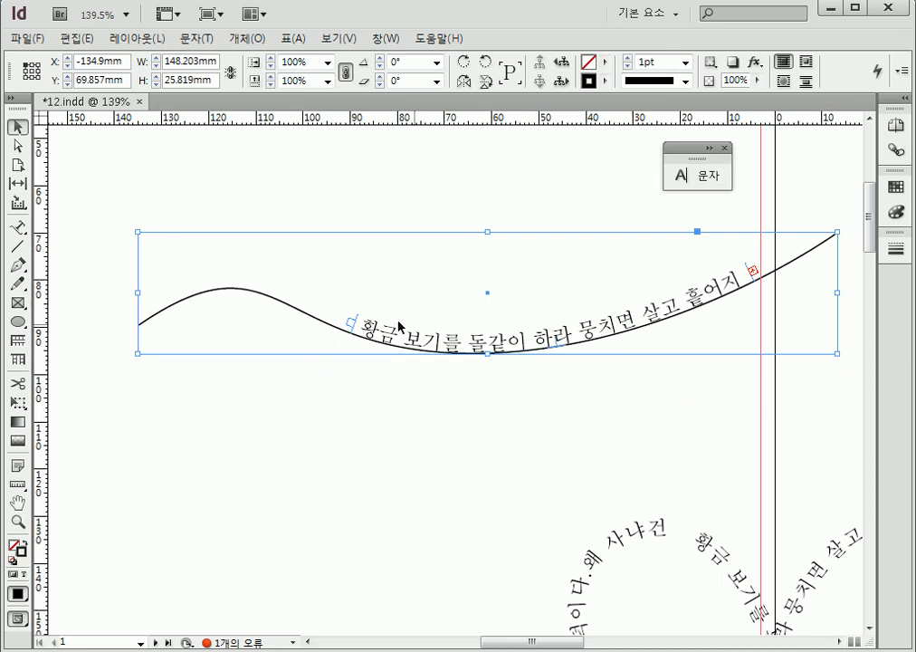
Move the wavy text's start bracket outward to about 108 mm left of the page edge, and pull it back in to about 84 mm
drag(352, 324, 265, 292)
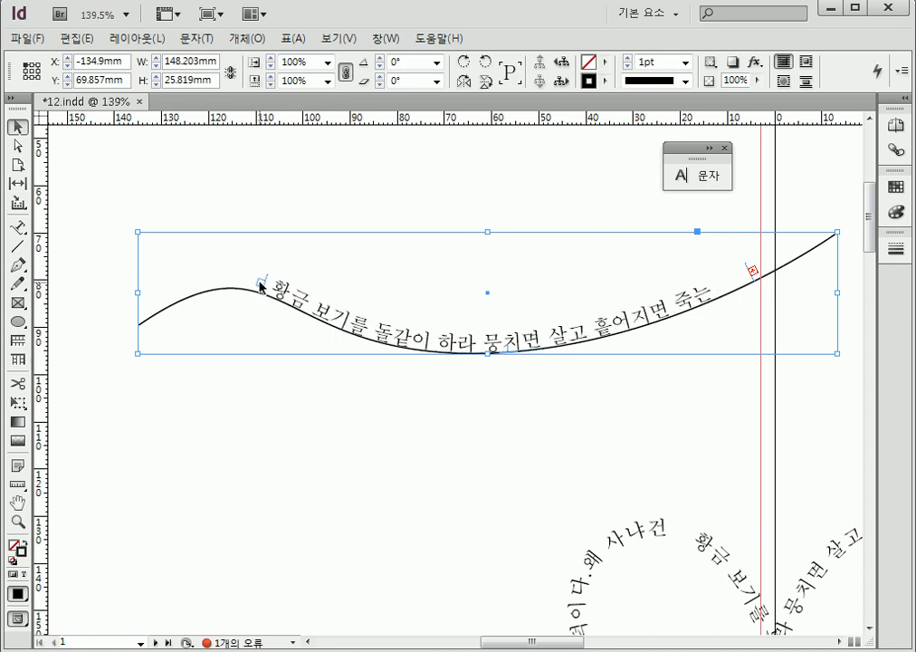
click(258, 284)
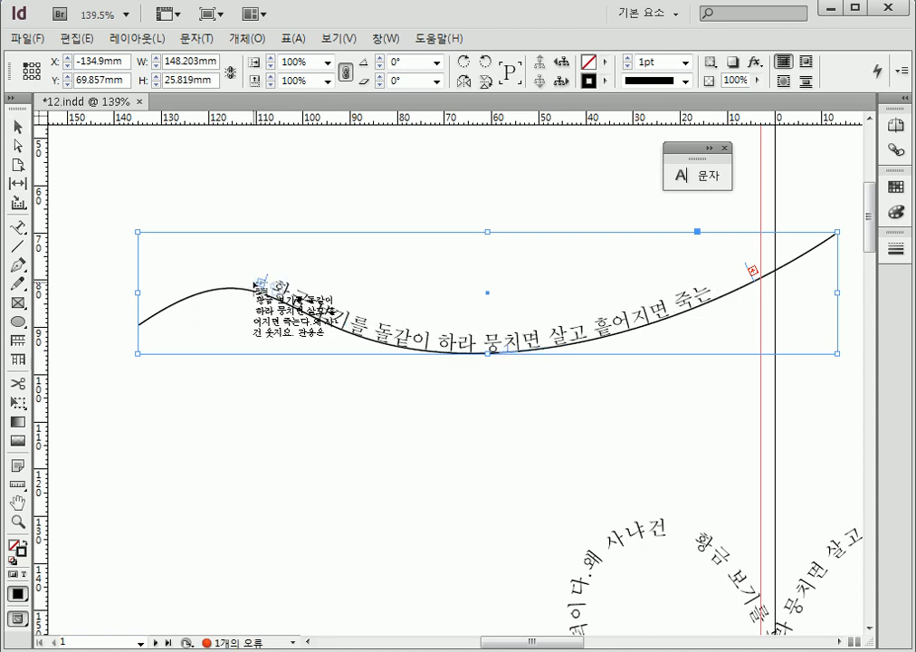
key(Escape)
drag(265, 288, 381, 327)
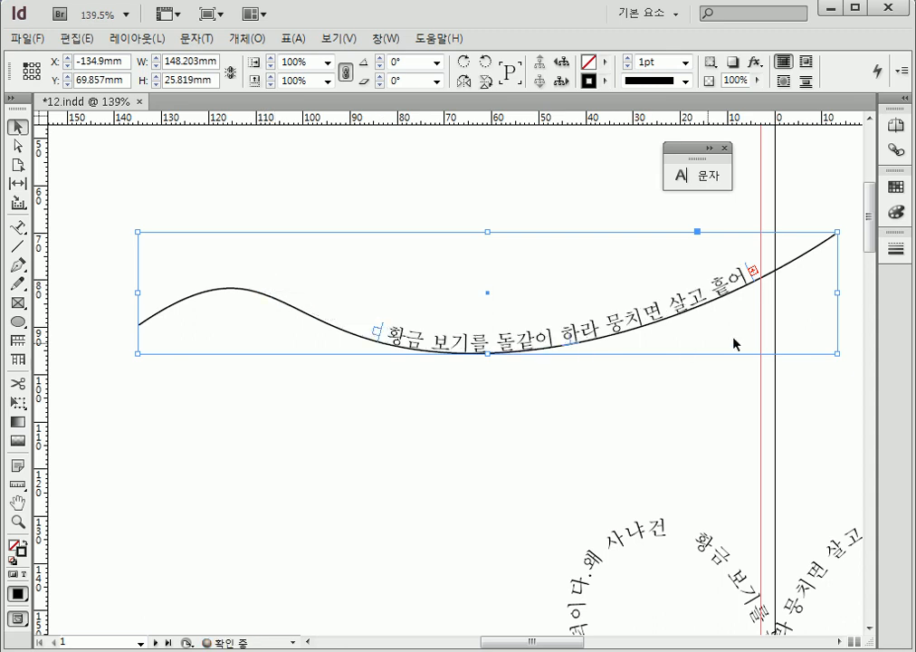
Pull the wavy text's end bracket in to about 17 mm left of the page edge, and extend it back to about 3 mm
click(751, 269)
key(Escape)
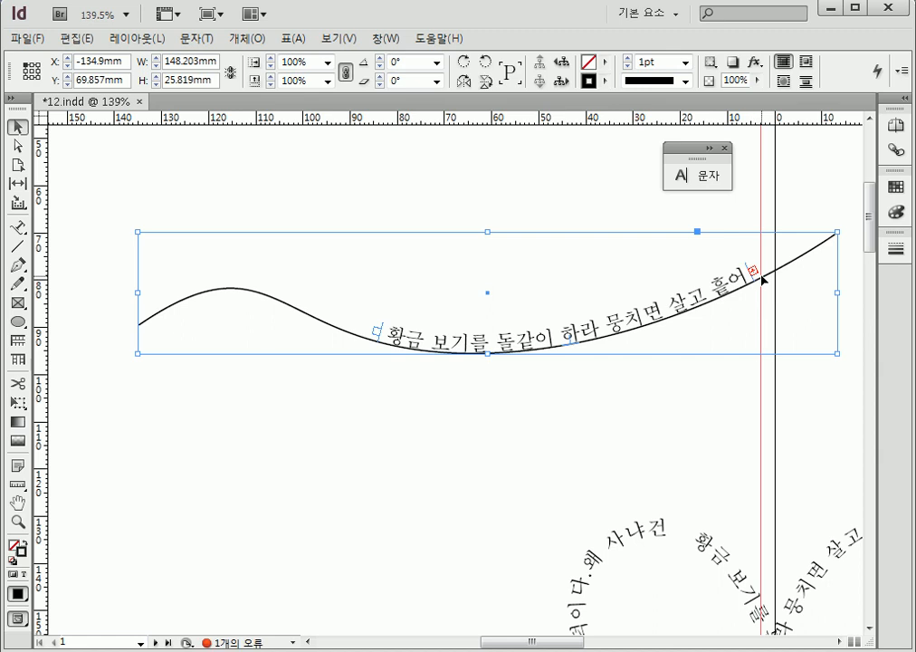
drag(757, 283, 699, 314)
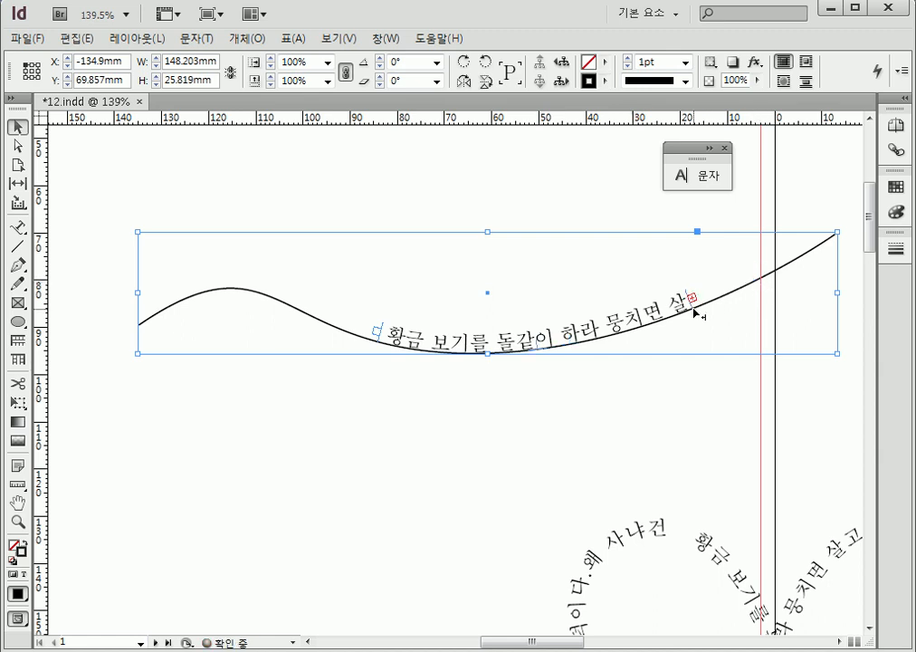
drag(771, 290, 779, 241)
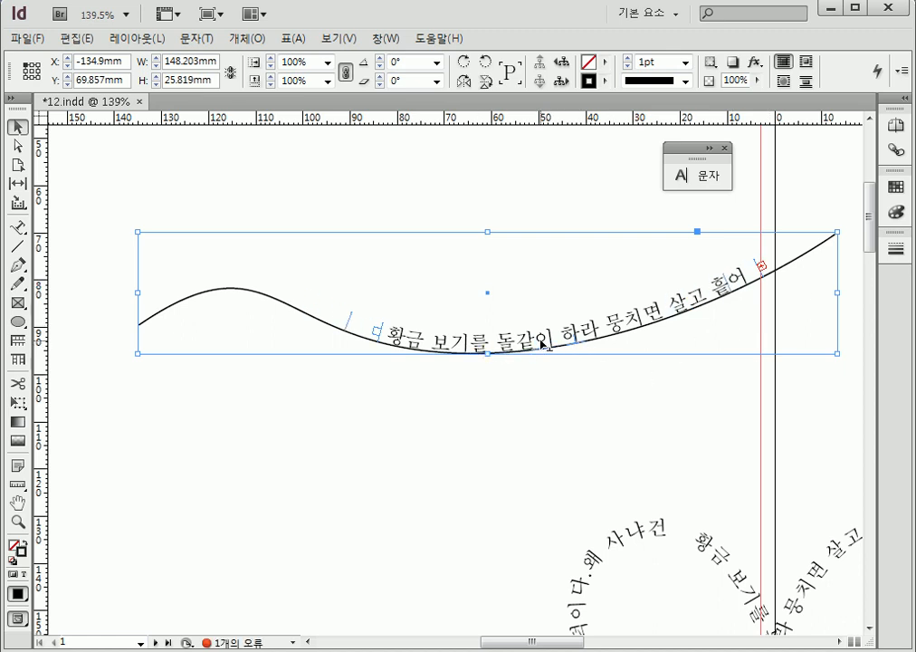
Slide the wavy text by its center bracket to start about 91 mm left of the page edge, and flip it below the path
drag(546, 342, 547, 349)
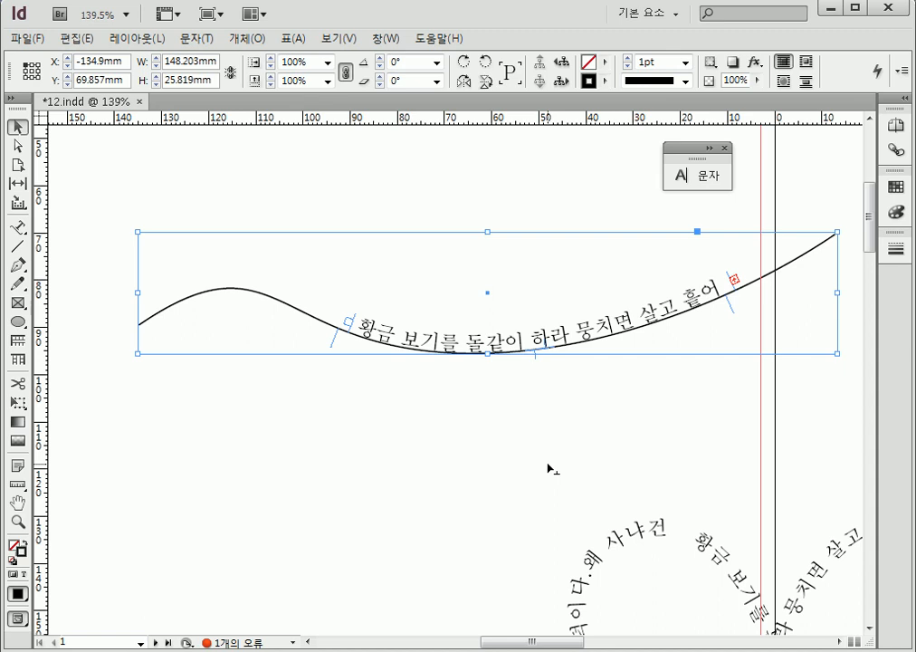
drag(548, 468, 548, 469)
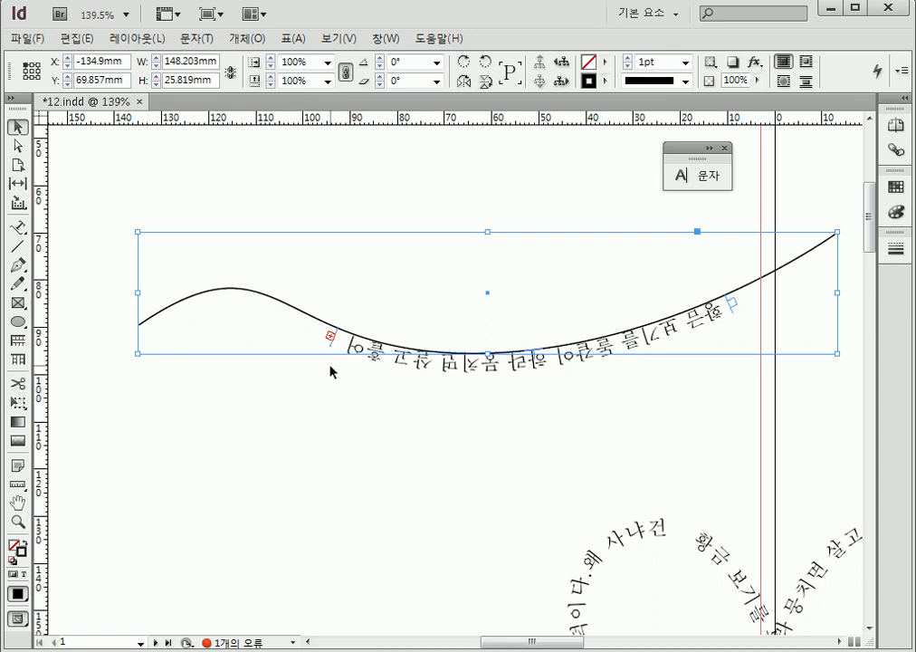
Set the stroke weight of the flower-shaped text path to 1 pt
drag(716, 471, 319, 193)
click(385, 353)
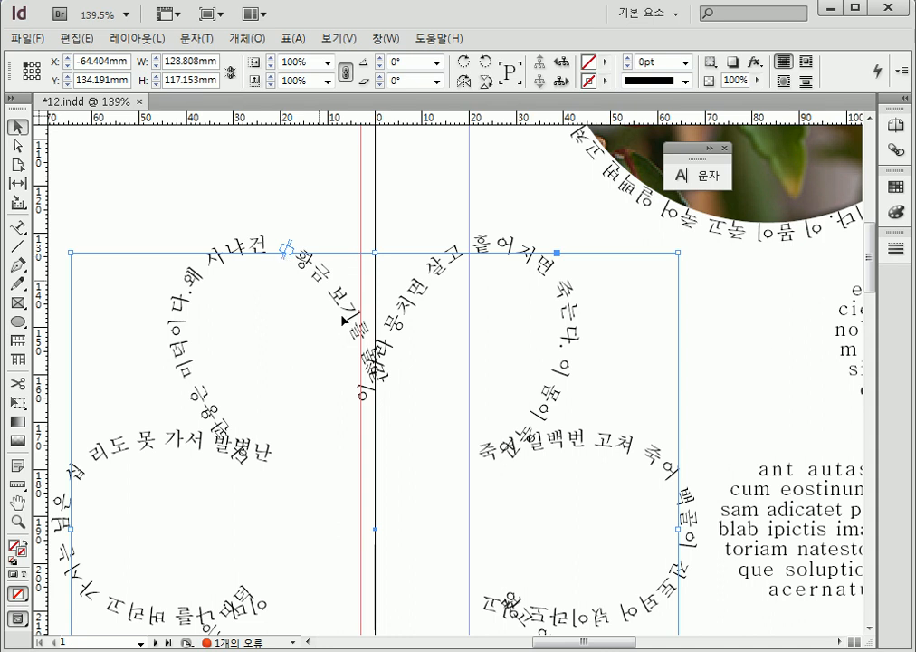
scroll(397, 446, down, 5)
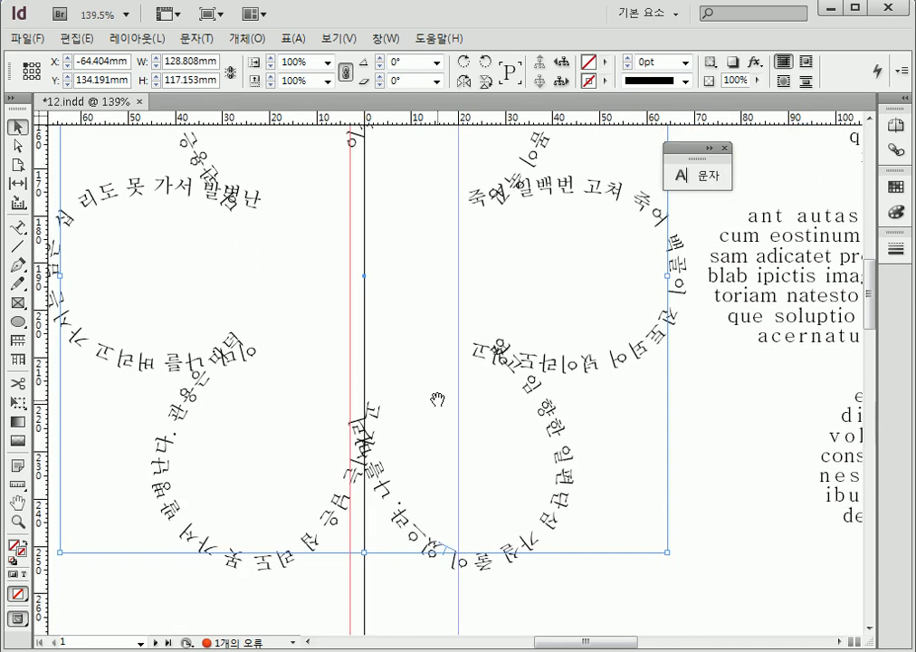
scroll(411, 368, up, 3)
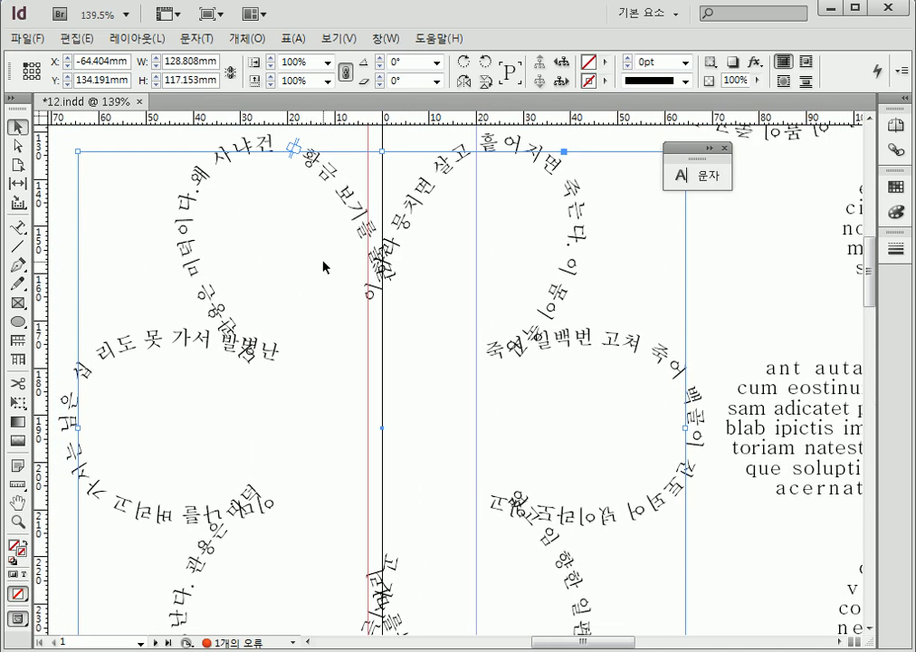
drag(327, 312, 323, 307)
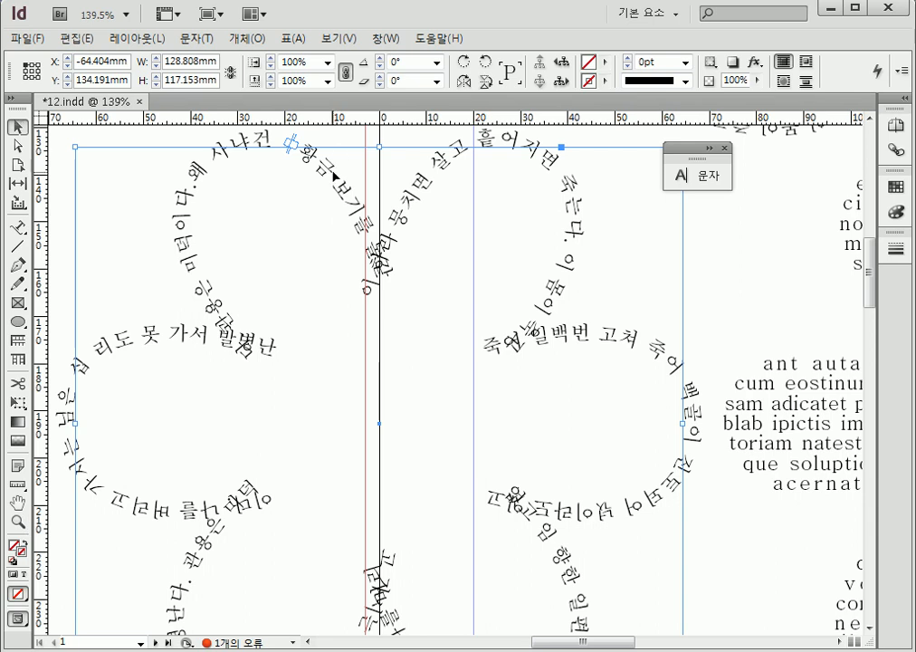
click(686, 62)
click(675, 130)
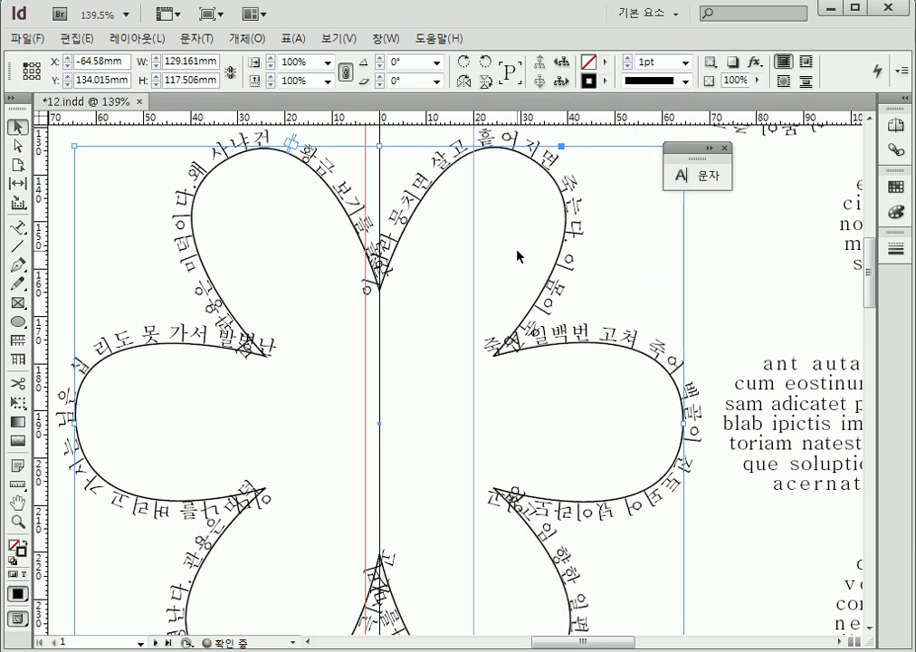
click(650, 278)
click(451, 163)
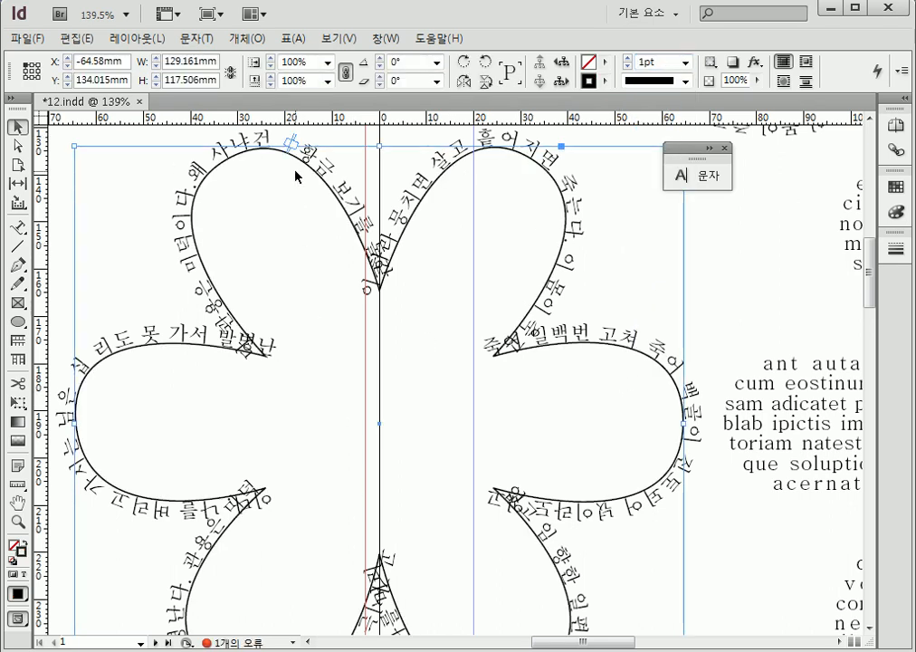
Delete all the text running along the flower path and select the flower as an object
mouse_move(311, 145)
mouse_down()
mouse_move(301, 172)
mouse_move(279, 152)
mouse_move(310, 137)
mouse_up()
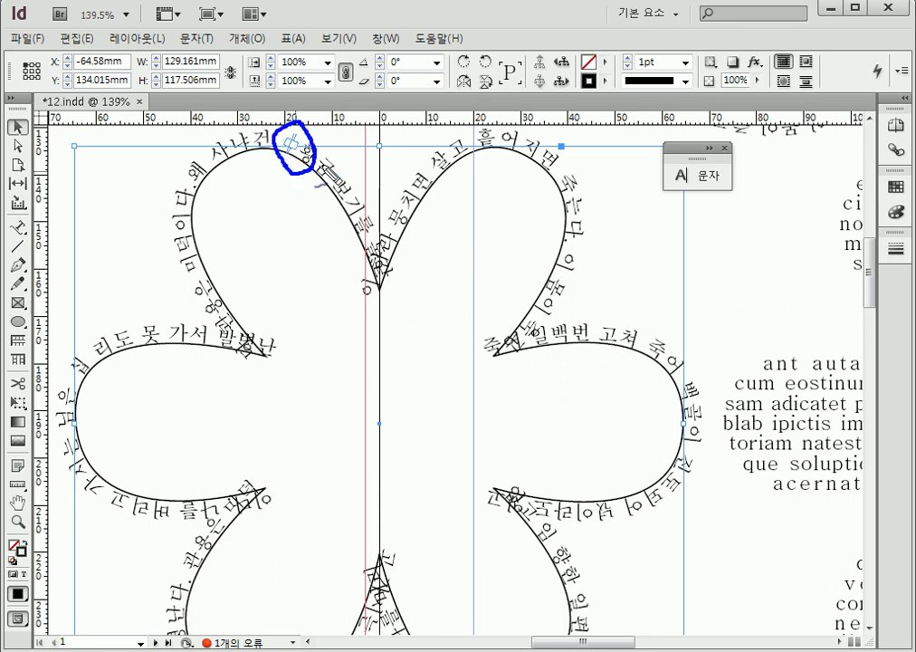
key(Escape)
double_click(324, 169)
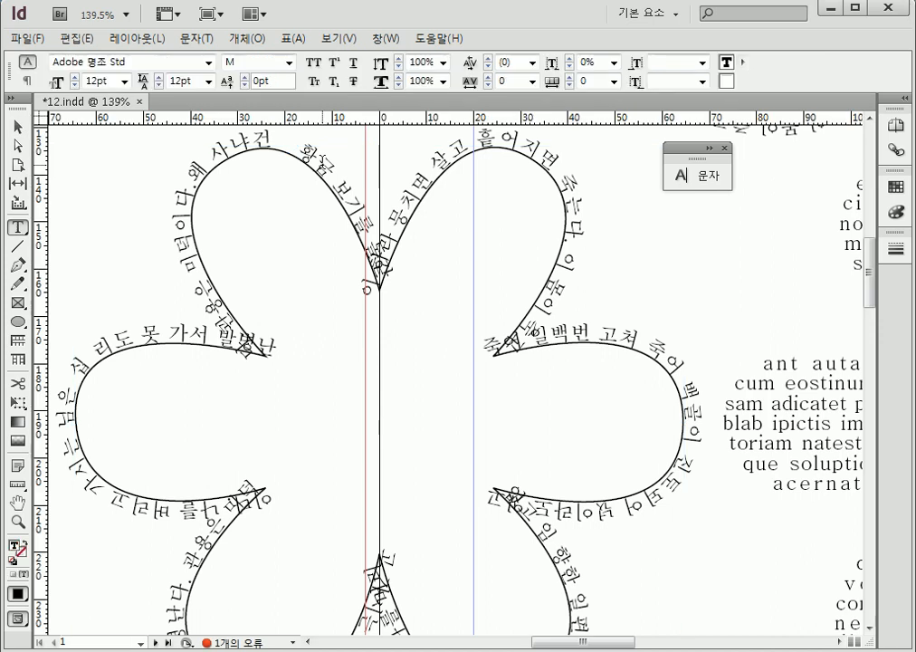
drag(302, 150, 354, 210)
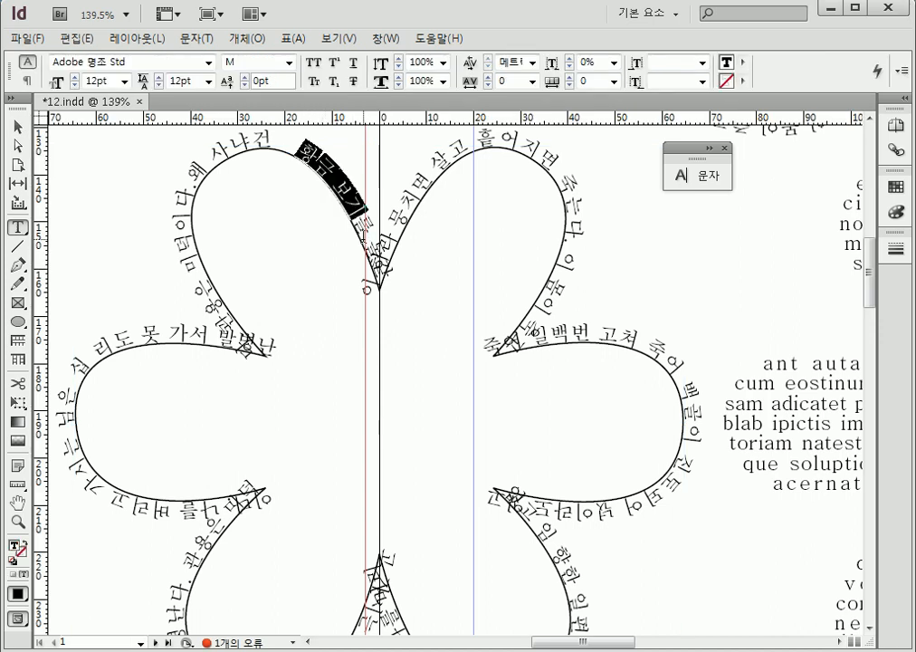
click(365, 236)
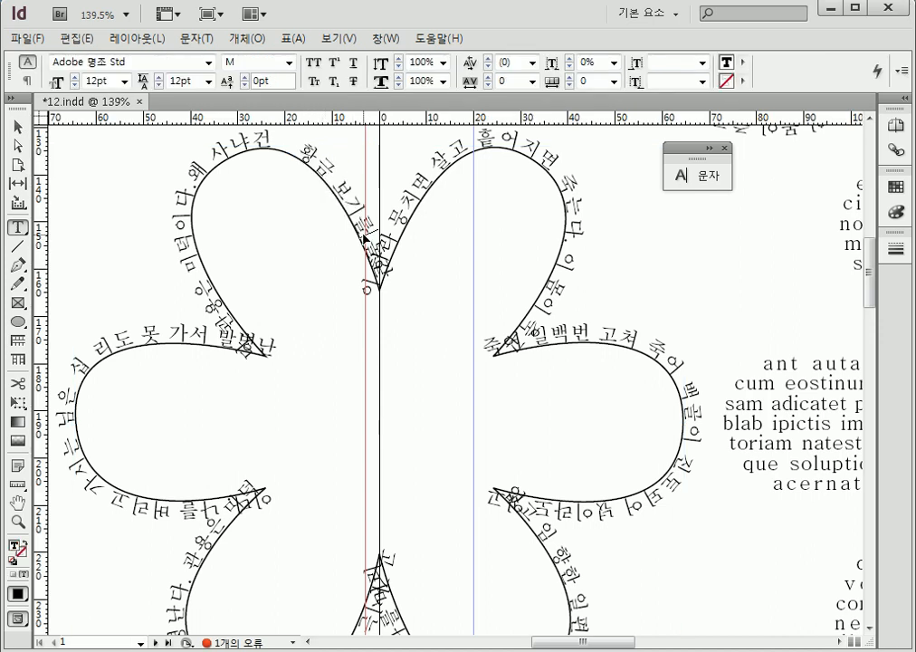
key(ctrl+a)
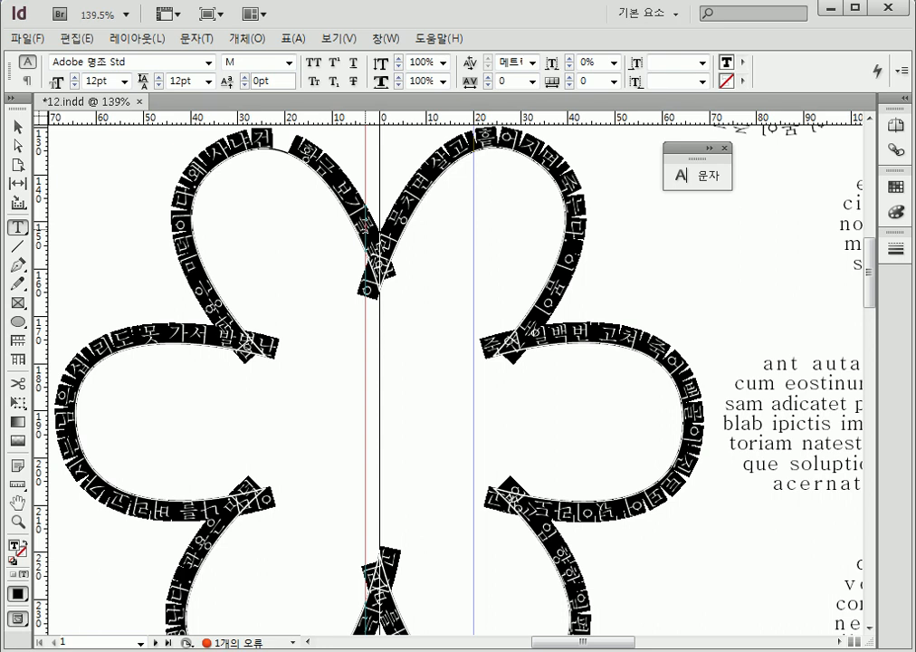
key(BackSpace)
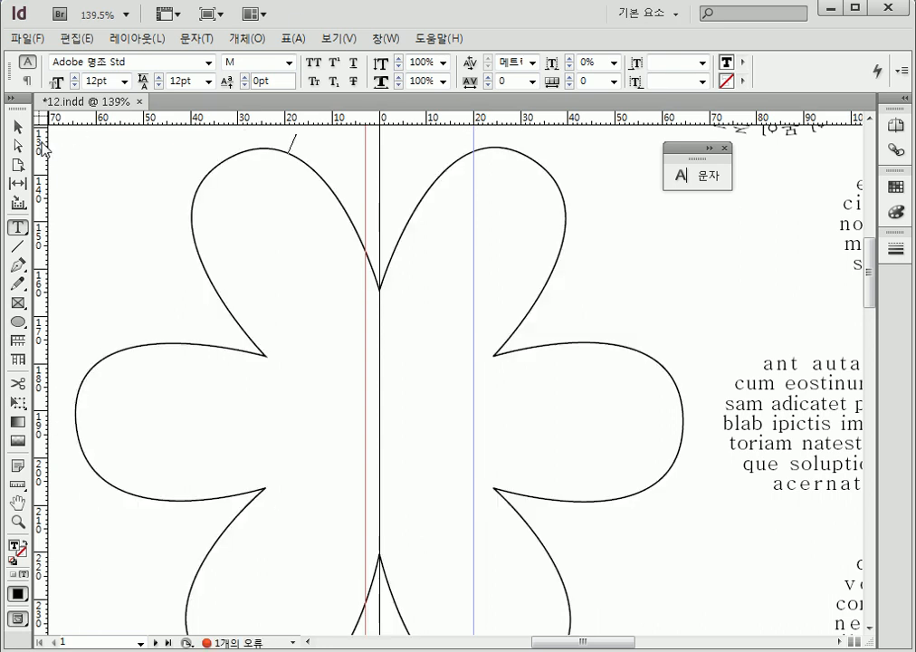
click(17, 126)
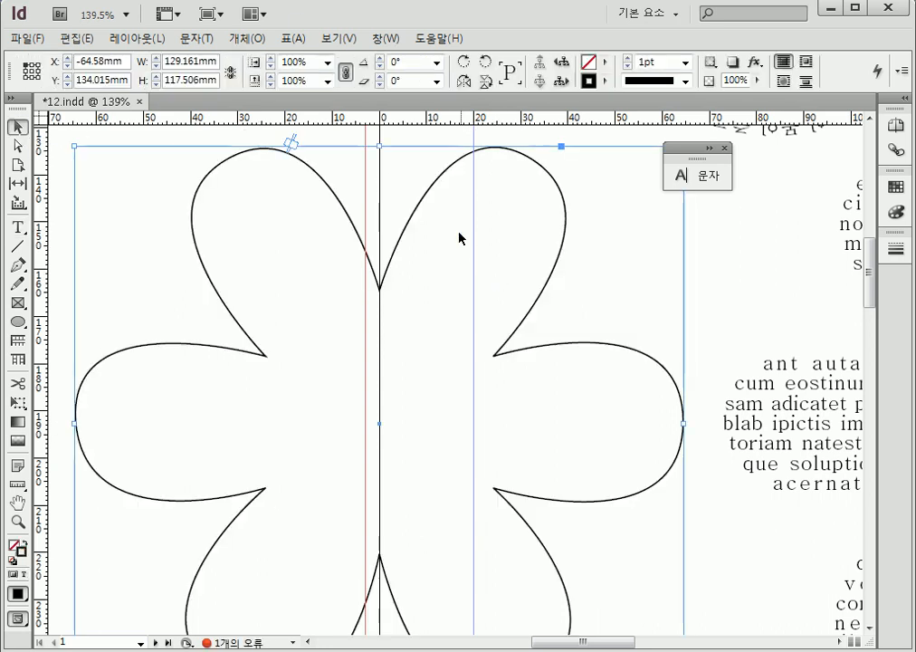
Delete the type from the flower path so that it has no text brackets
key(ctrl+shift+d)
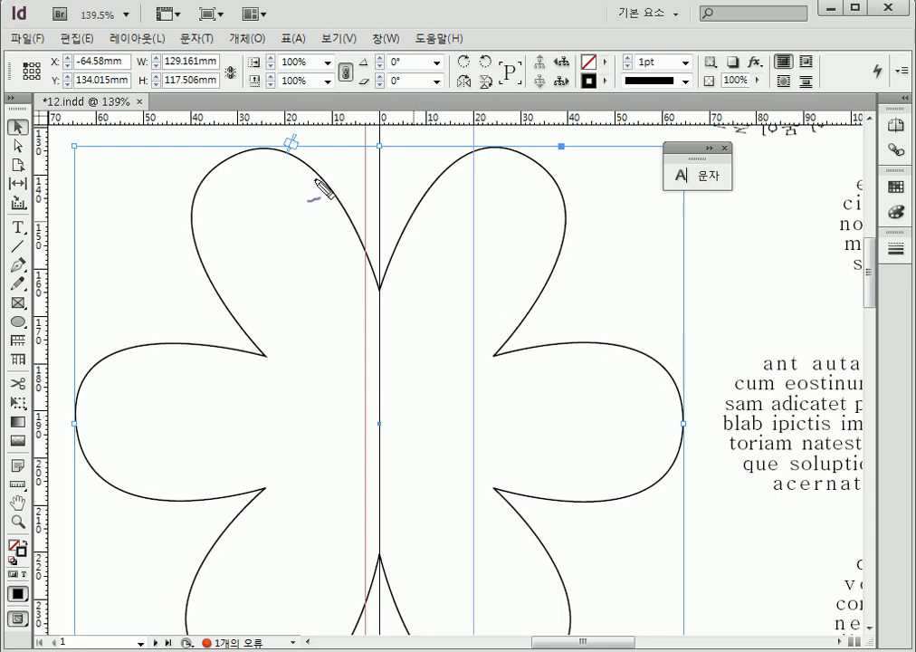
mouse_move(313, 148)
mouse_down()
mouse_move(294, 171)
mouse_move(263, 151)
mouse_move(305, 131)
mouse_move(308, 163)
mouse_up()
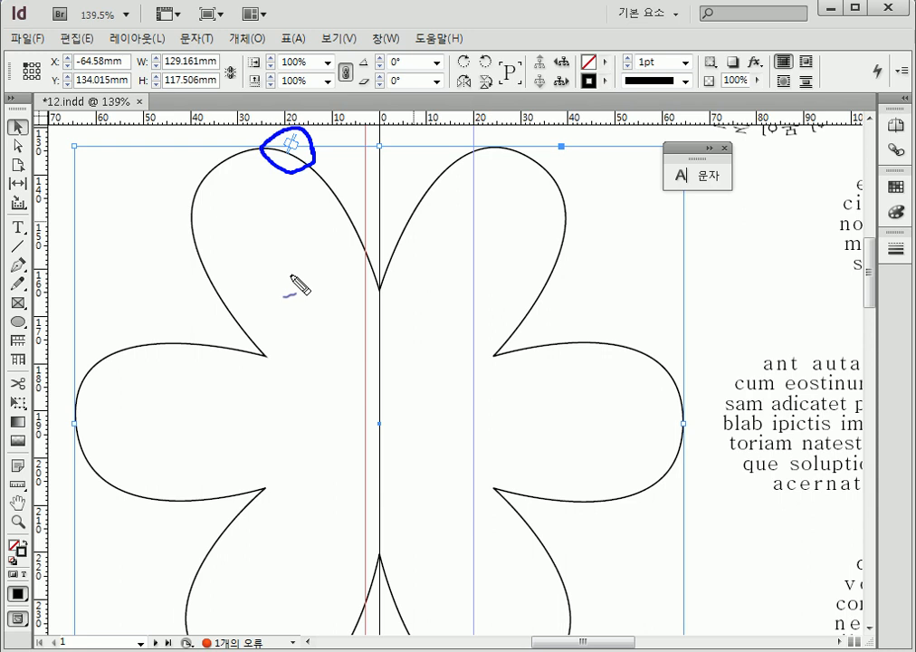
key(Escape)
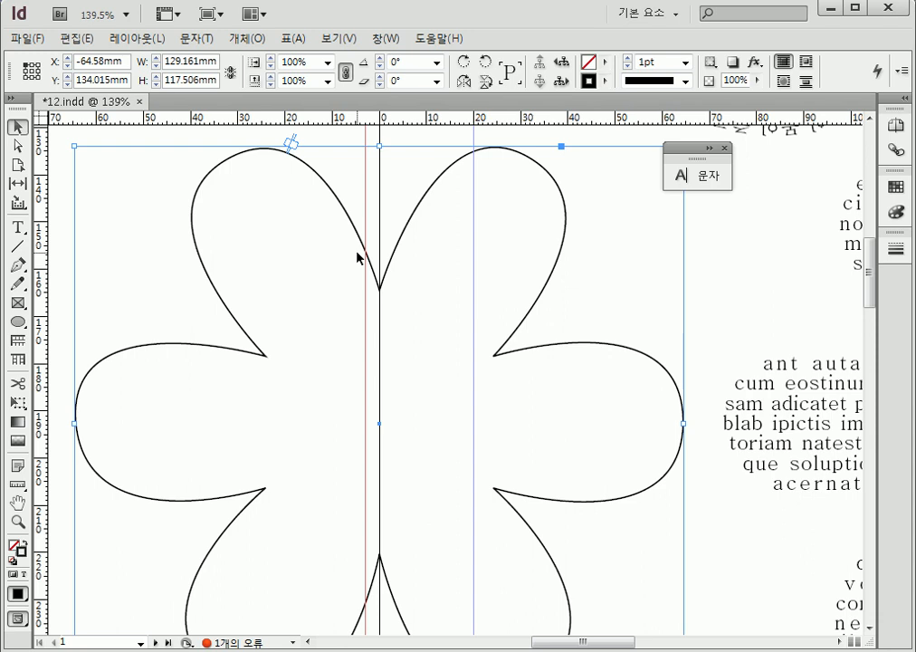
click(197, 38)
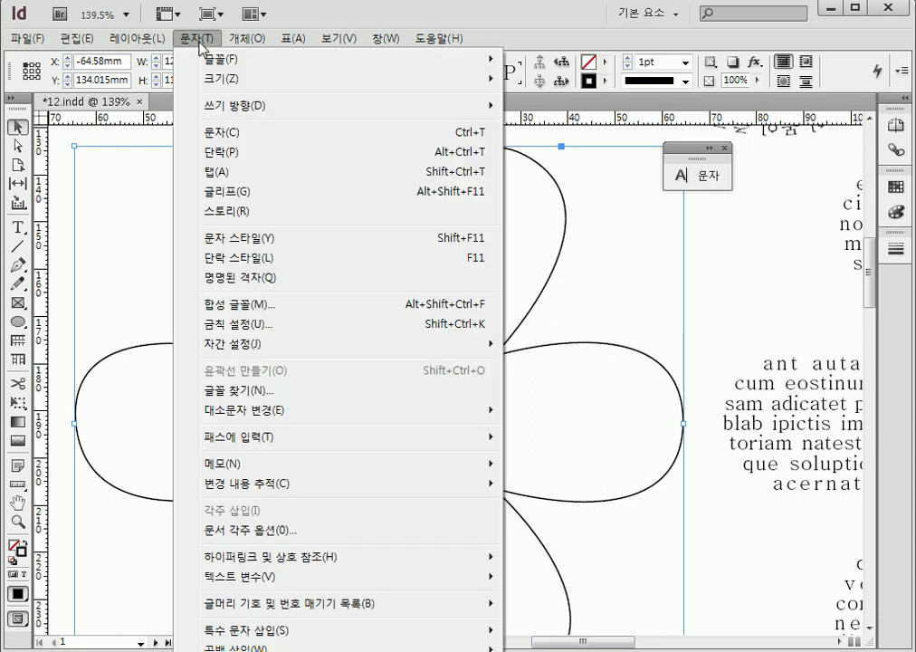
mouse_move(284, 440)
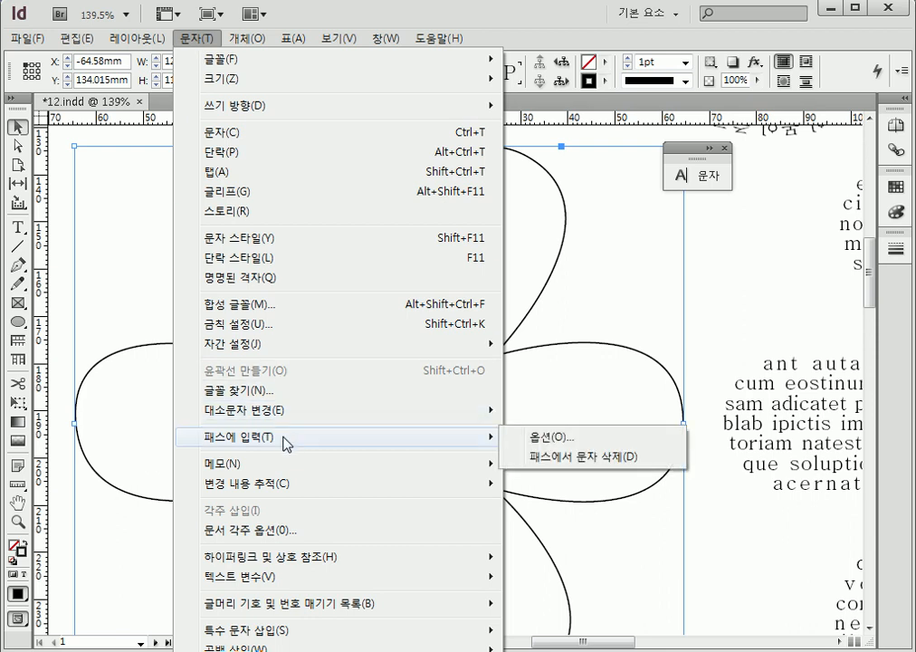
click(576, 459)
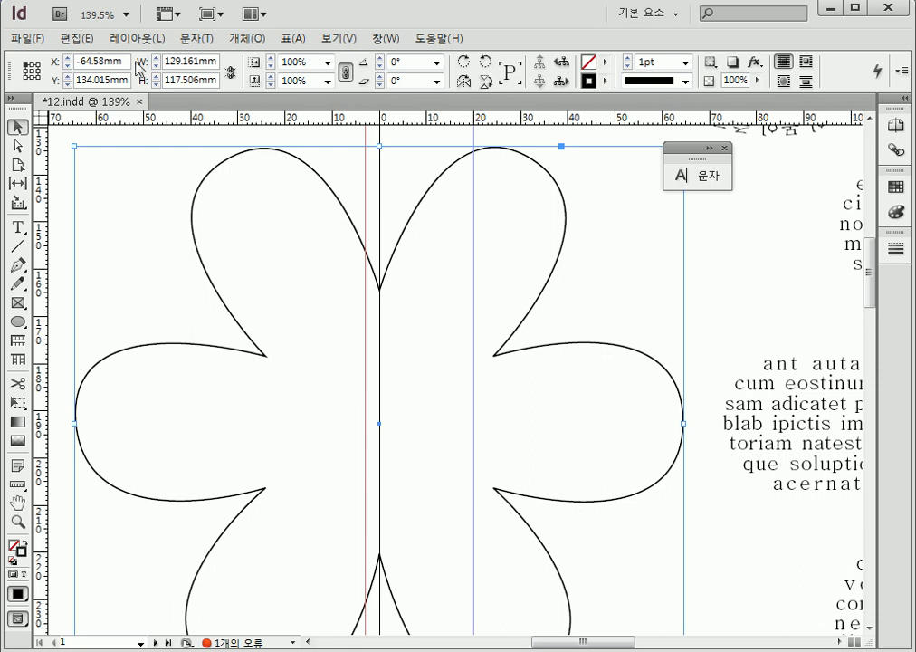
Delete the four lower arcs on page 2, below the topmost arc
click(126, 15)
click(120, 97)
drag(481, 559, 370, 293)
drag(369, 538, 497, 308)
mouse_move(427, 458)
mouse_down()
mouse_move(466, 390)
mouse_move(450, 415)
mouse_up()
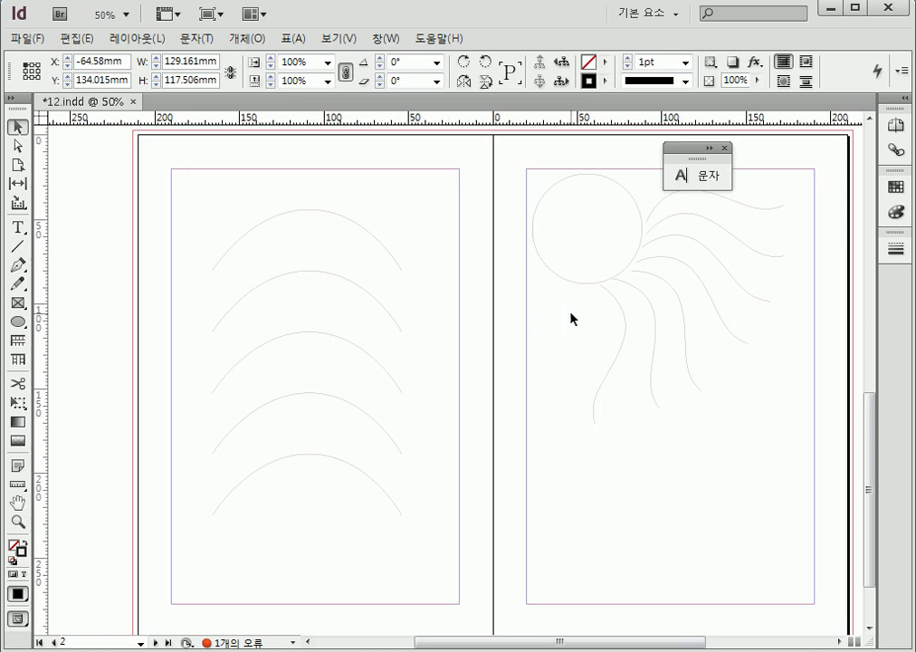
drag(361, 198, 315, 250)
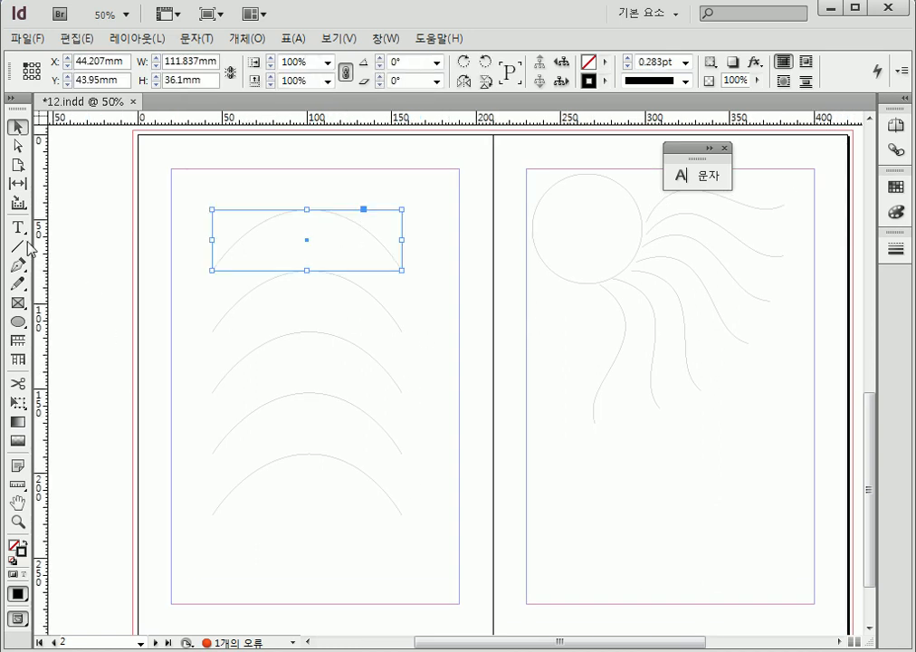
drag(419, 306, 318, 564)
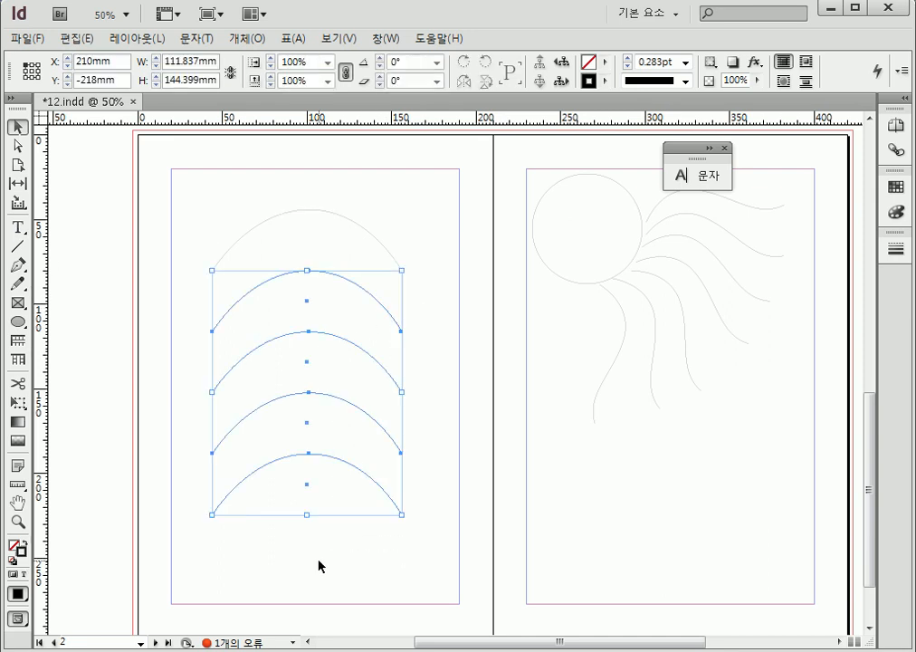
key(Delete)
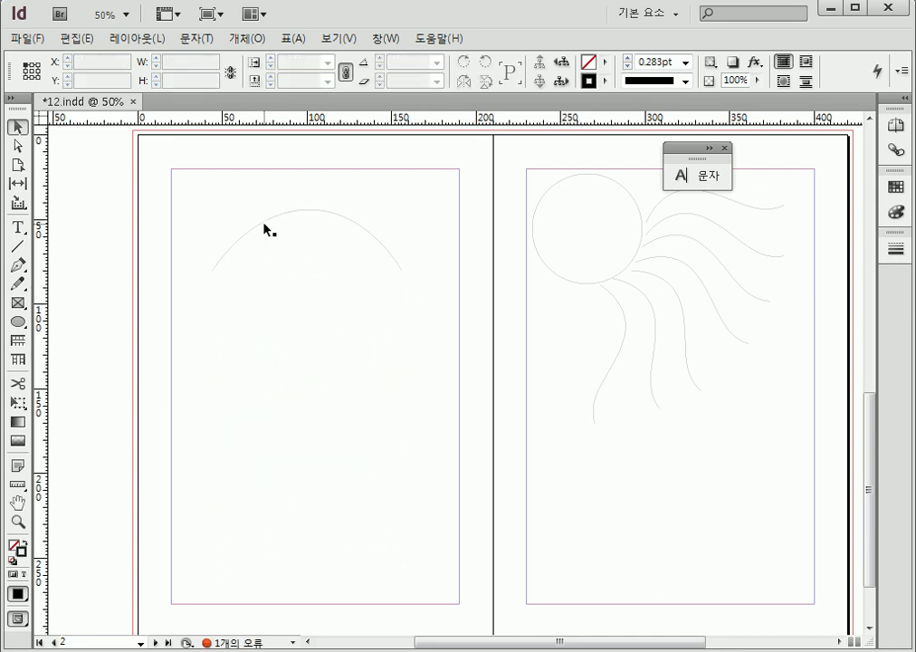
Fill the topmost arc on page 2 with Latin placeholder text using the Type on a Path tool
click(266, 230)
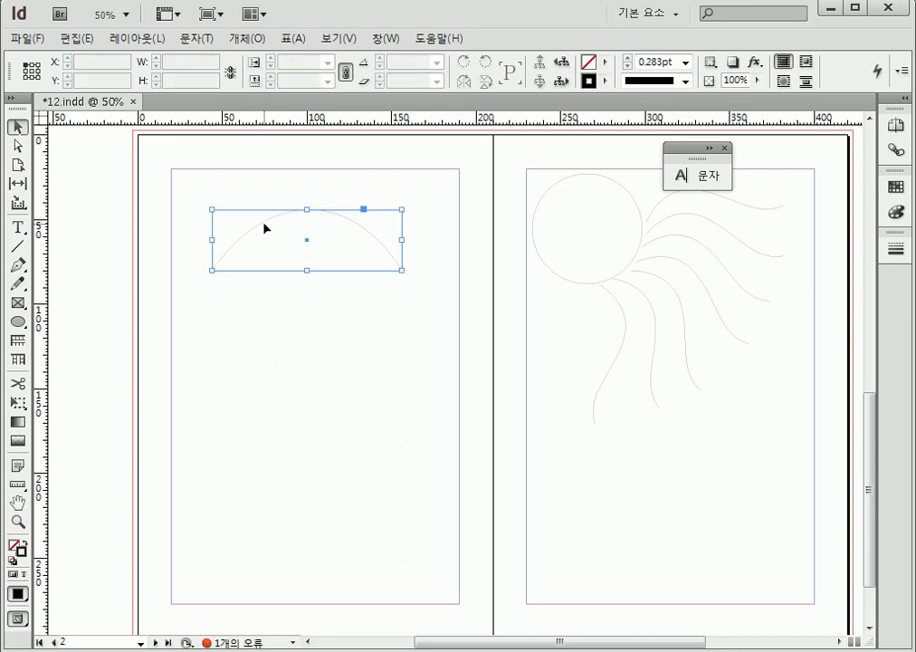
click(17, 227)
click(101, 267)
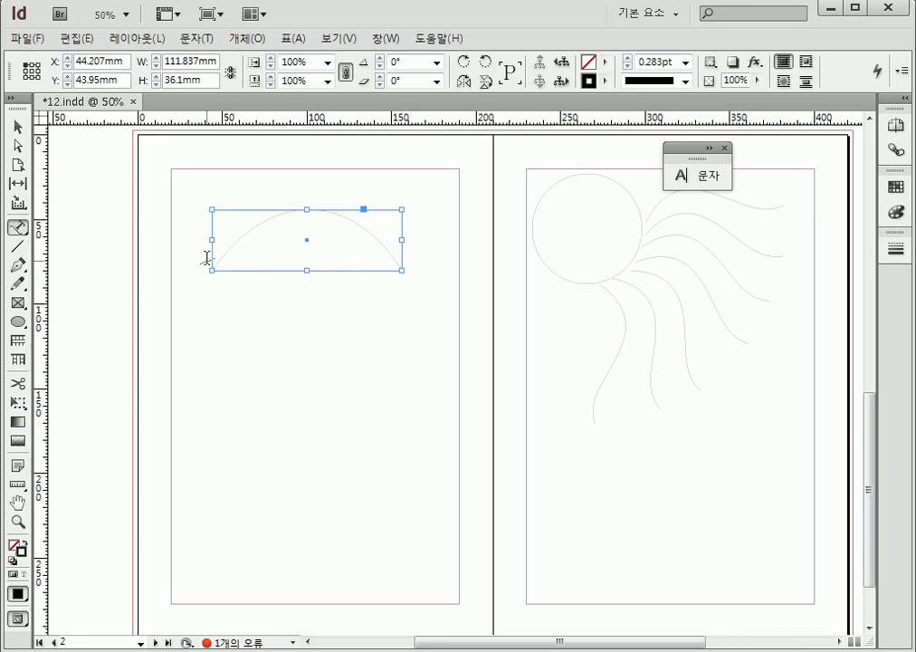
click(219, 259)
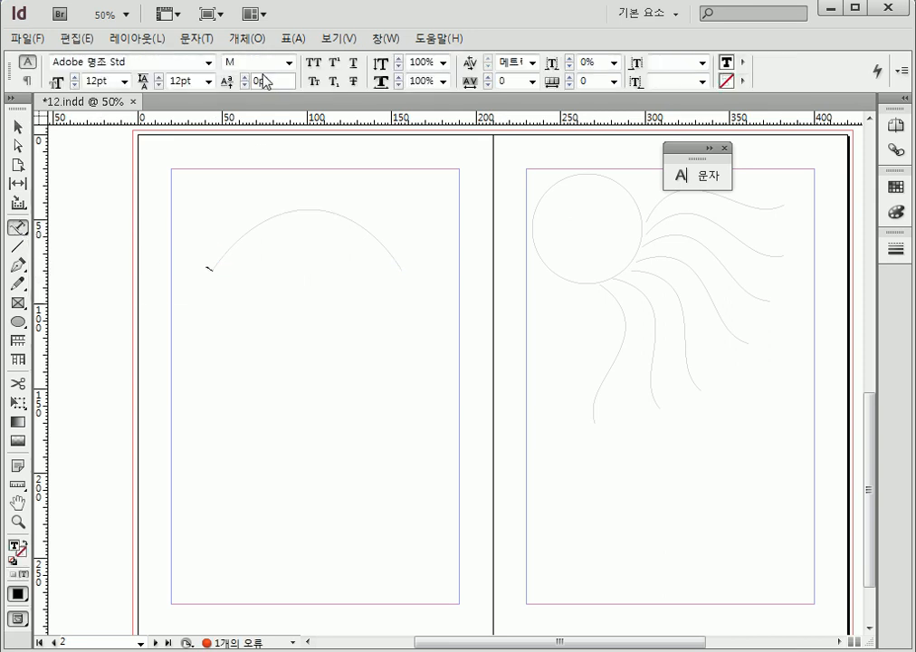
click(207, 40)
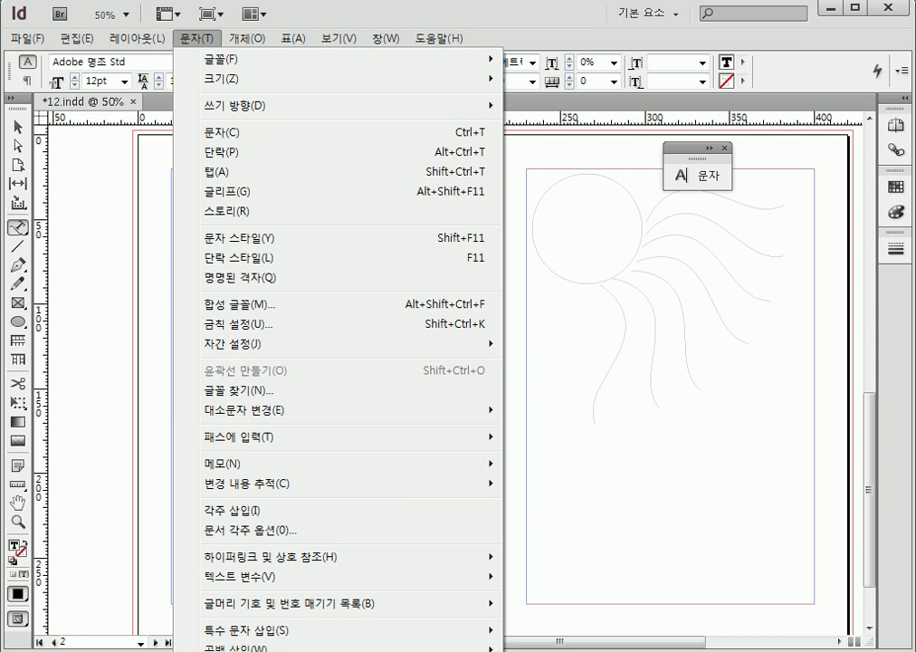
ctrl+click(308, 650)
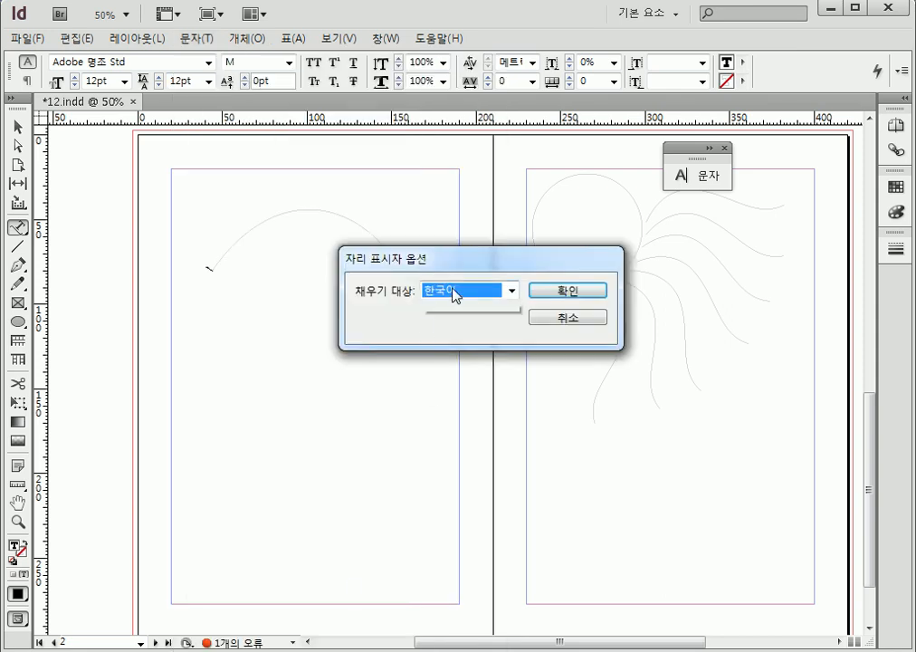
click(452, 292)
click(449, 327)
click(449, 328)
click(550, 299)
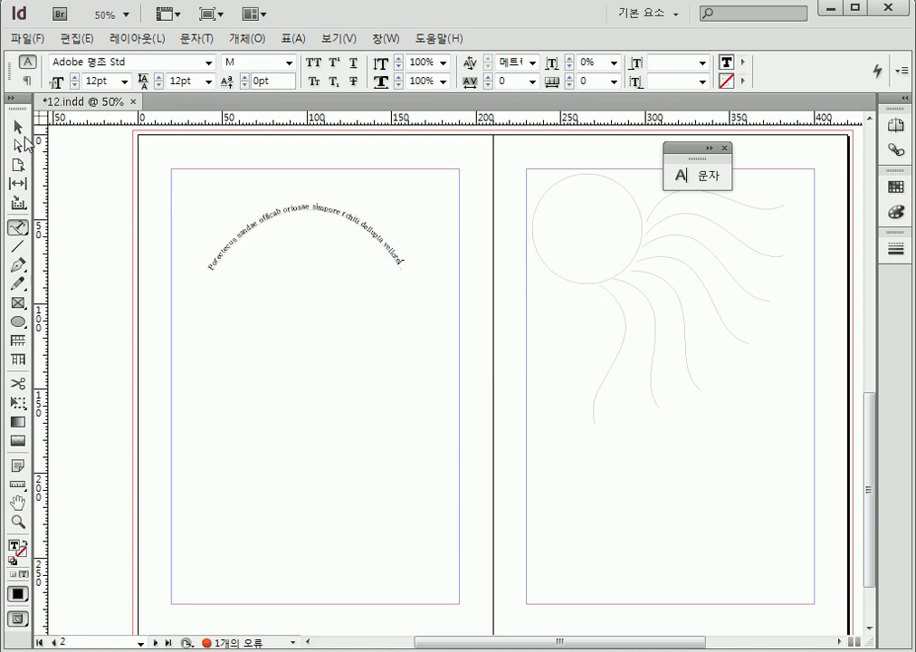
Duplicate the text arc four times straight down, making a column of five arcs about 181 mm high
click(17, 127)
click(336, 338)
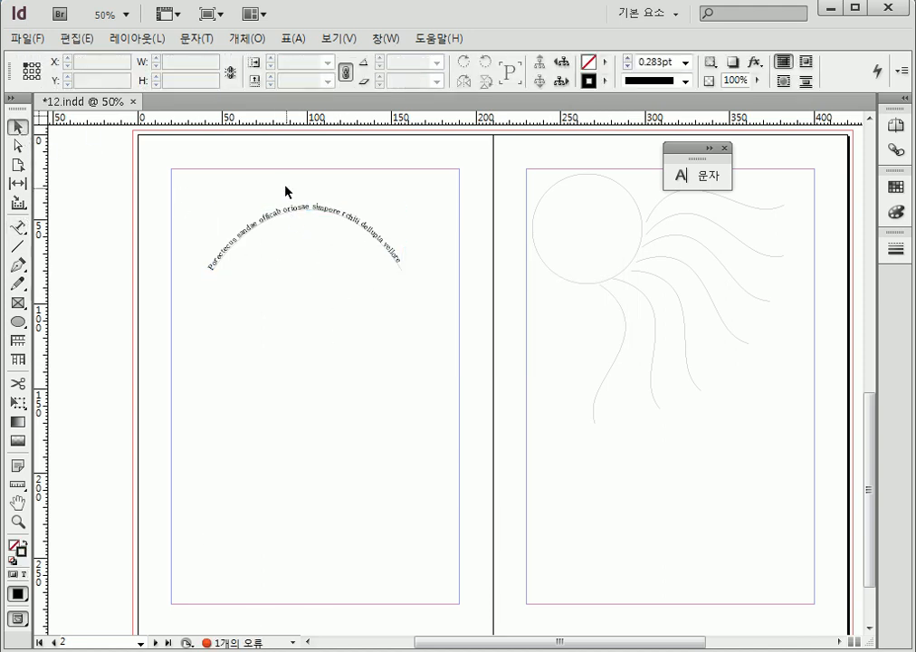
click(297, 212)
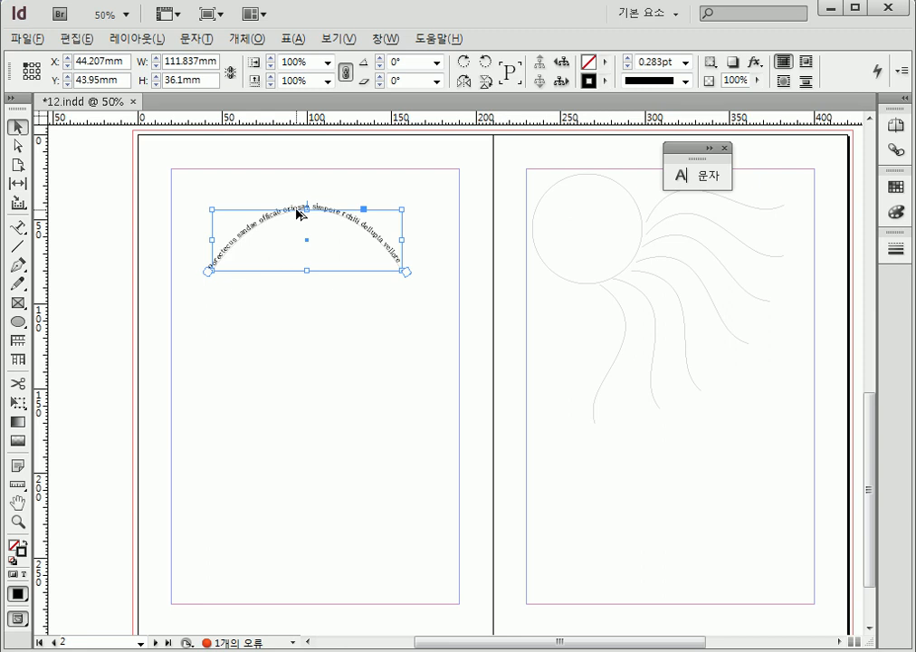
drag(297, 212, 292, 460)
click(63, 387)
Move the four copied text arcs up closer together, to Y positions of about 62, 79, 94 and 111 mm
drag(422, 569, 333, 272)
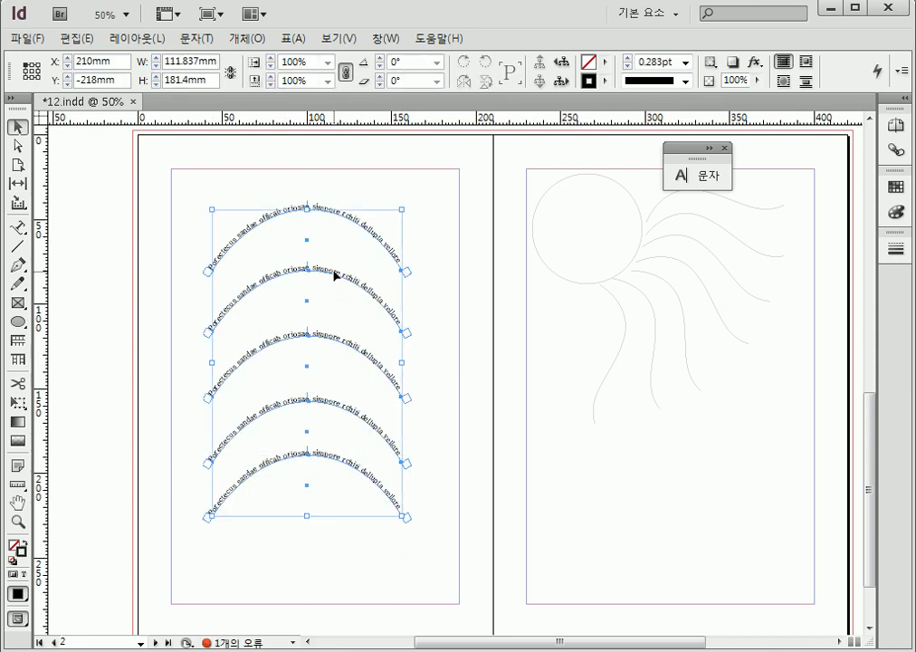
click(419, 317)
drag(425, 322, 363, 458)
drag(354, 285, 352, 254)
drag(429, 355, 389, 493)
drag(369, 349, 371, 297)
drag(429, 382, 363, 311)
click(433, 416)
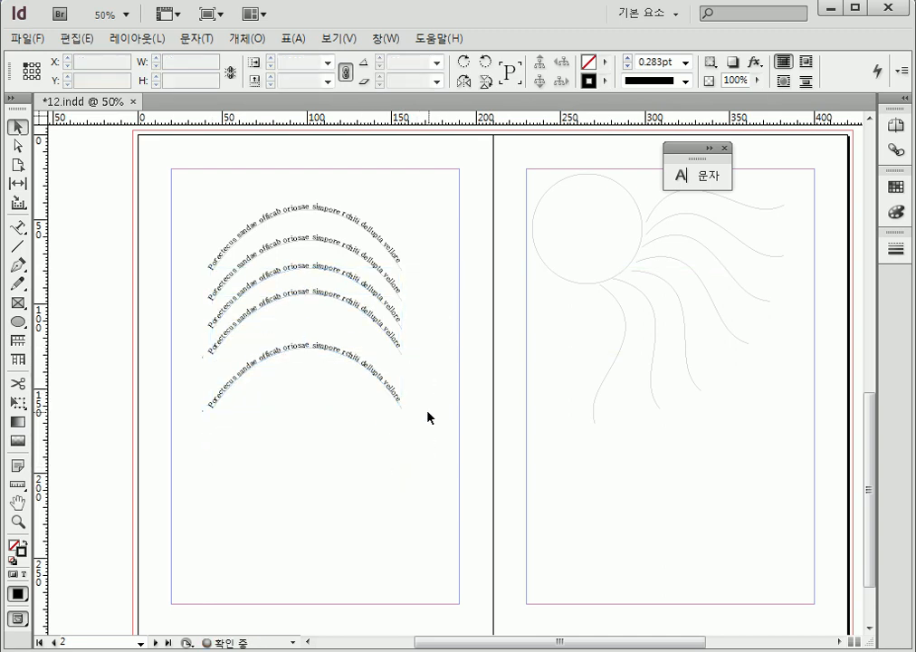
drag(432, 416, 381, 424)
drag(380, 382, 379, 356)
click(425, 463)
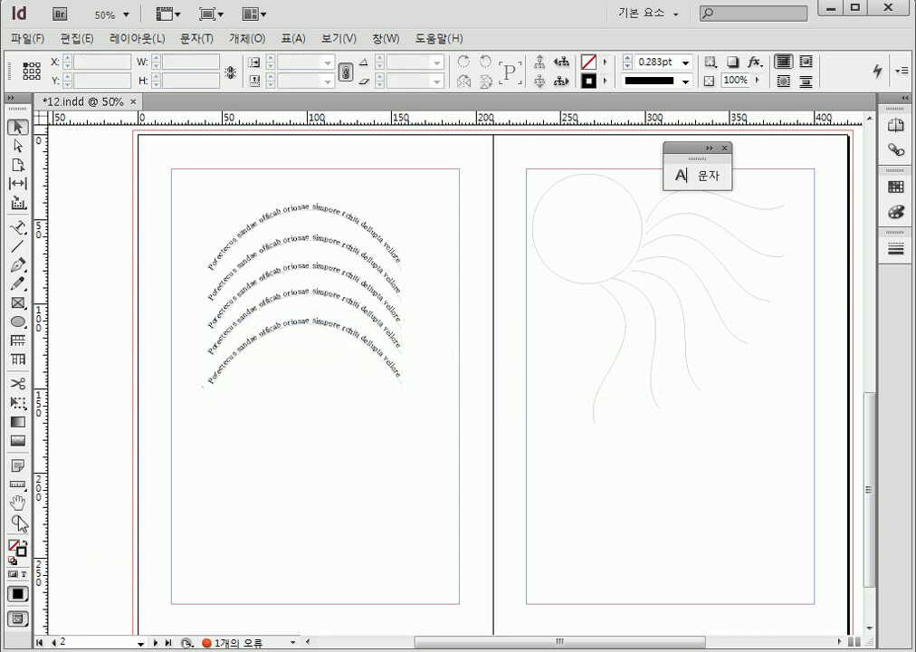
Review the path type effects for the topmost arc and apply the Rainbow (무지개) effect
key(z)
drag(192, 186, 432, 413)
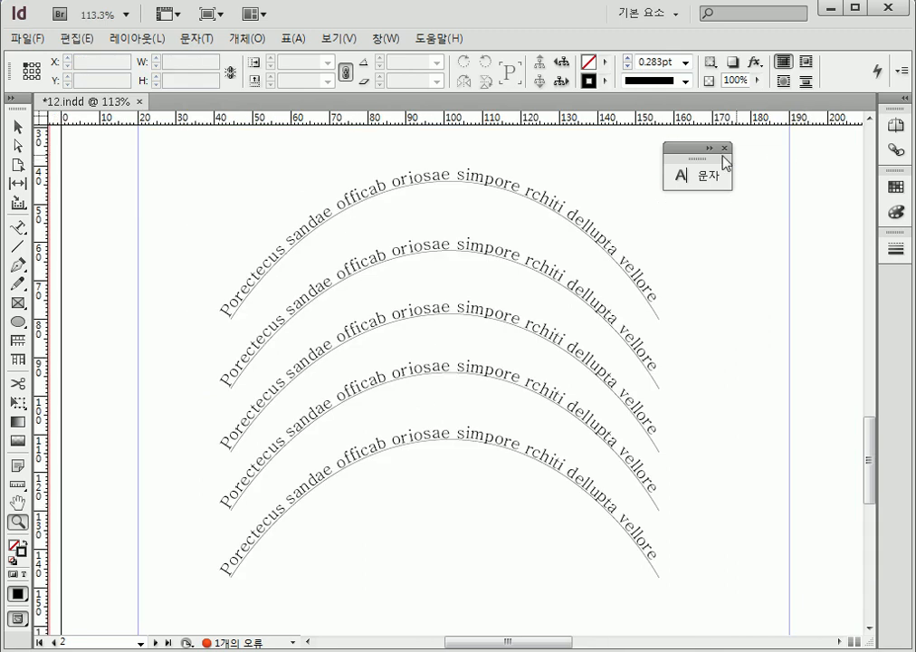
click(17, 126)
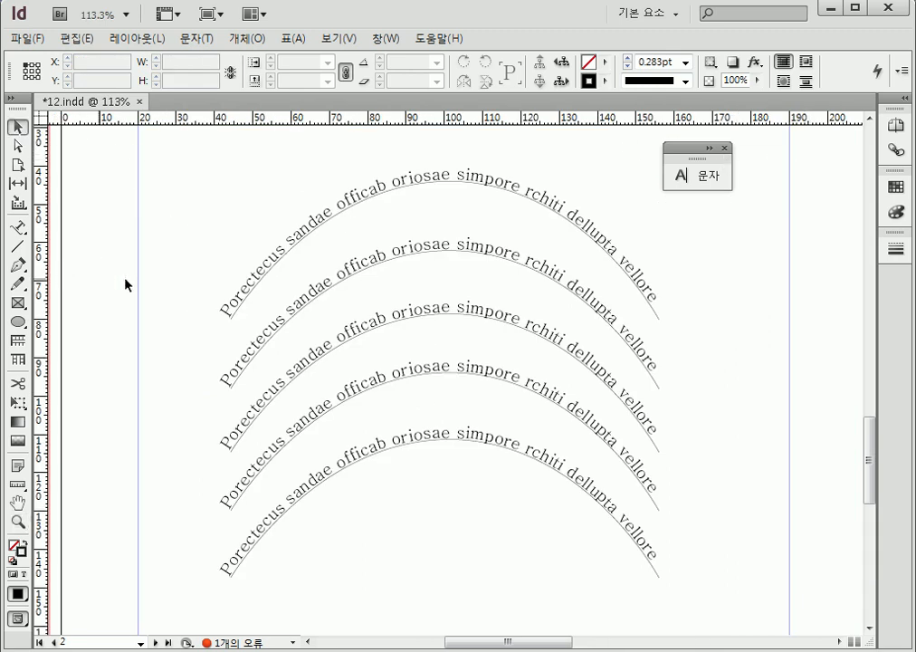
click(268, 263)
click(19, 230)
double_click(19, 231)
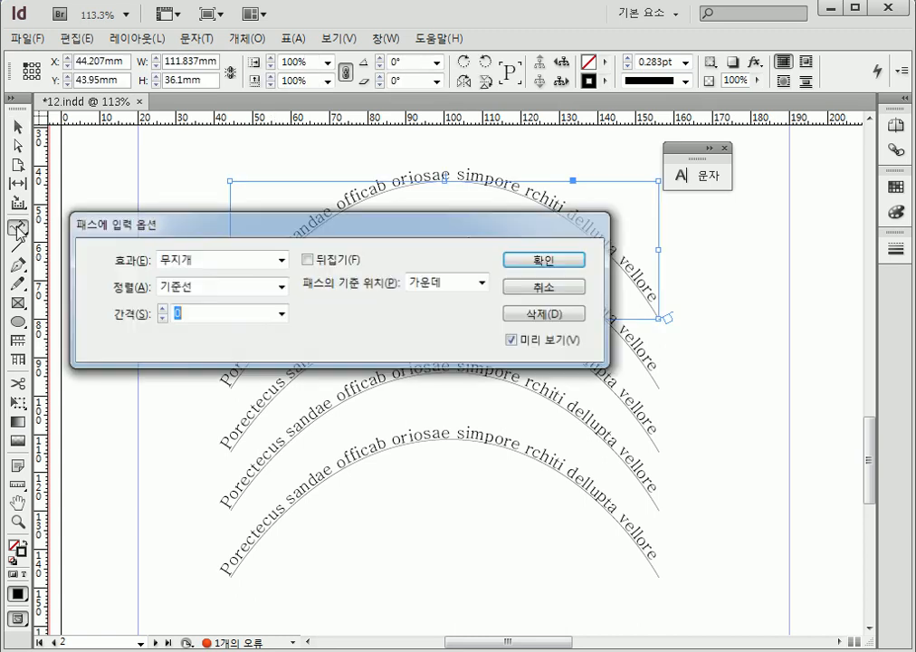
drag(166, 231, 275, 380)
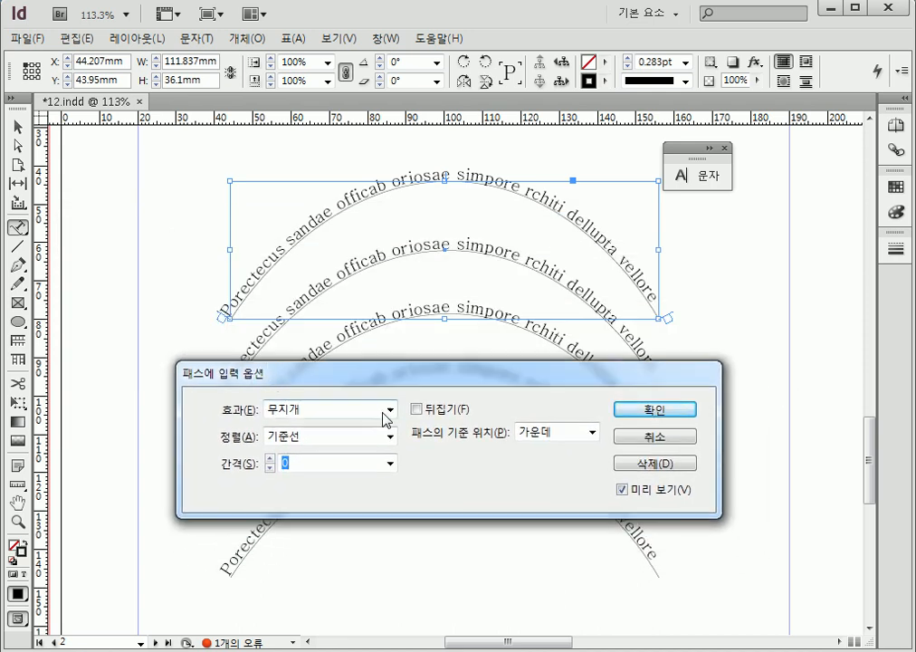
click(389, 412)
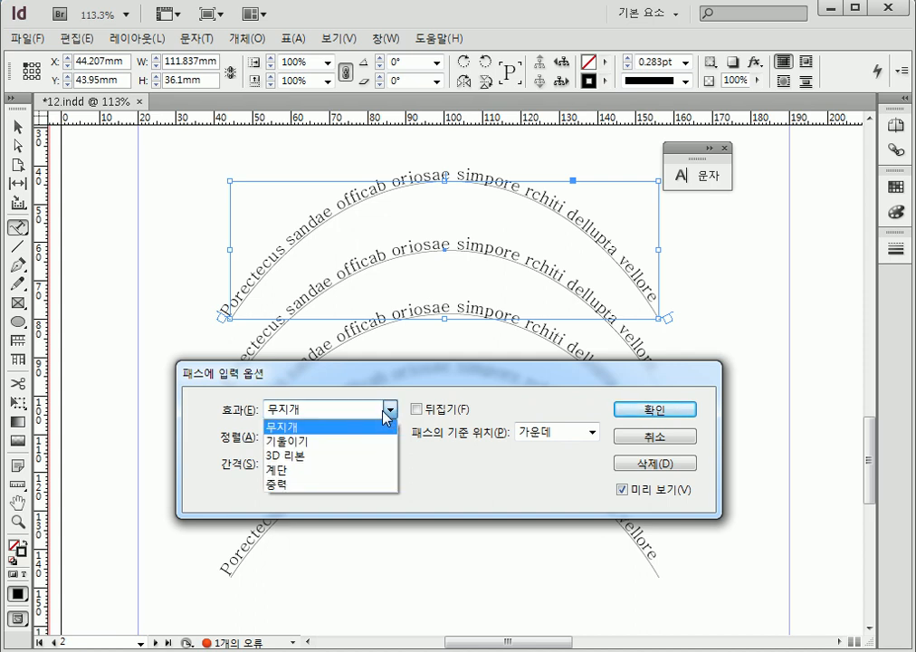
click(392, 384)
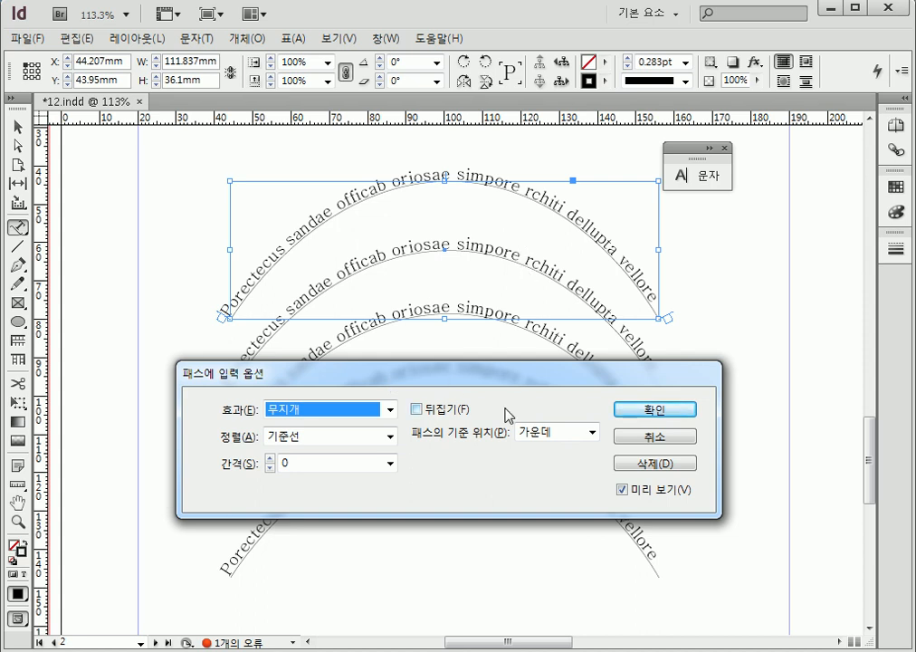
click(658, 412)
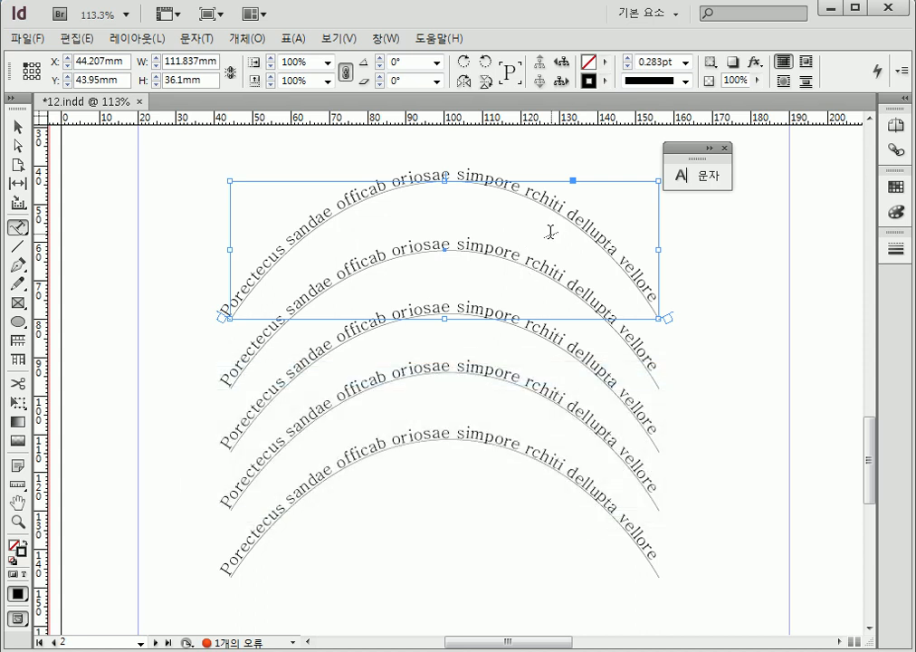
Apply the Skew (기울이기) path type effect to the second arc's text
key(v)
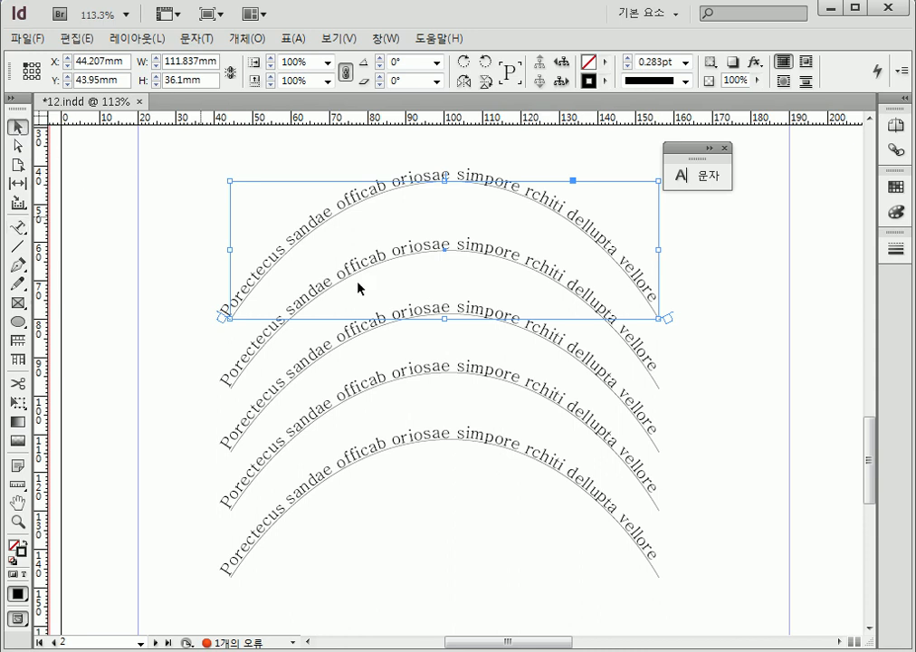
click(647, 368)
click(22, 230)
double_click(22, 230)
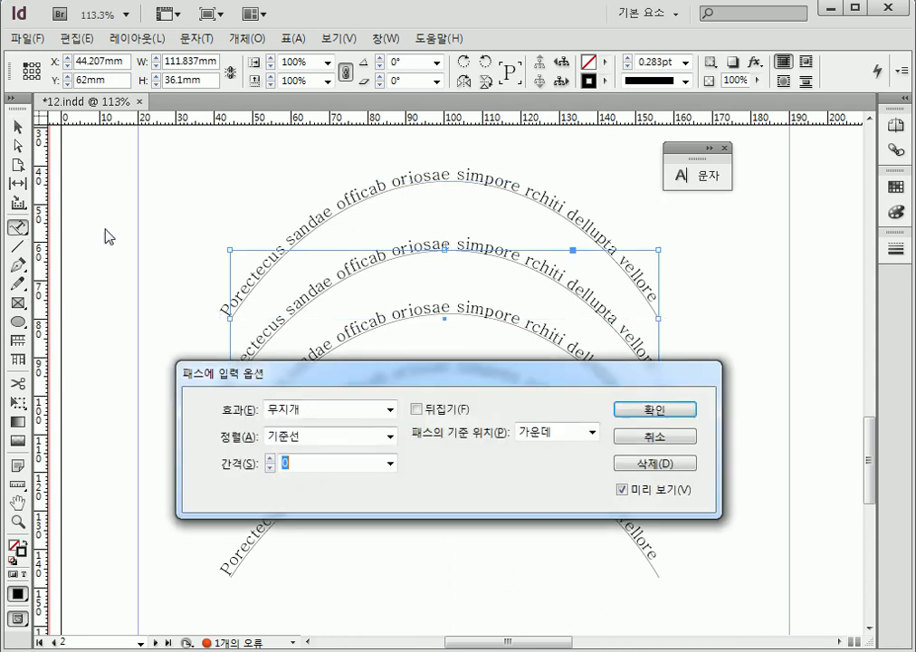
click(390, 410)
key(Up)
key(Return)
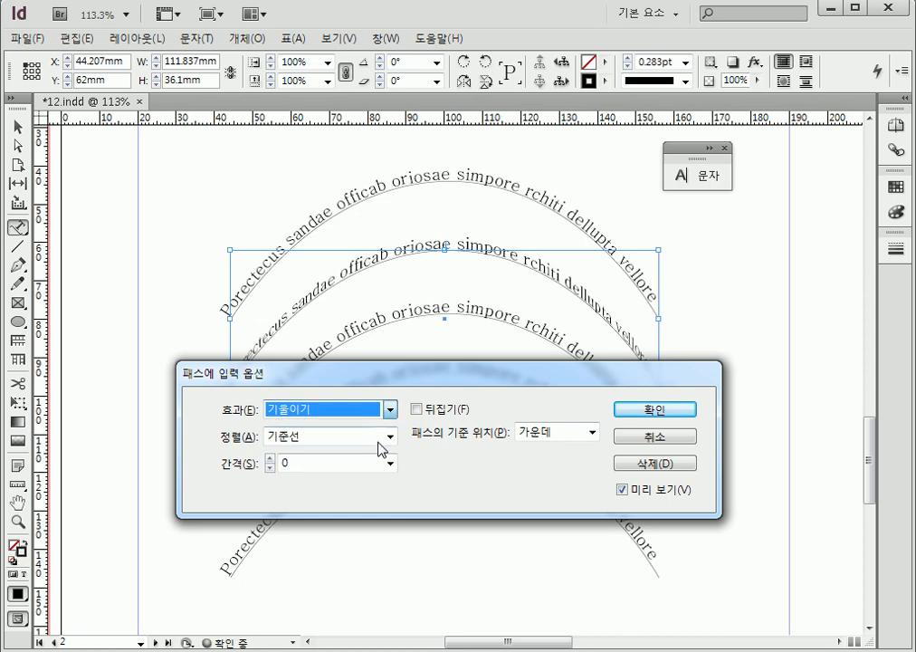
click(652, 409)
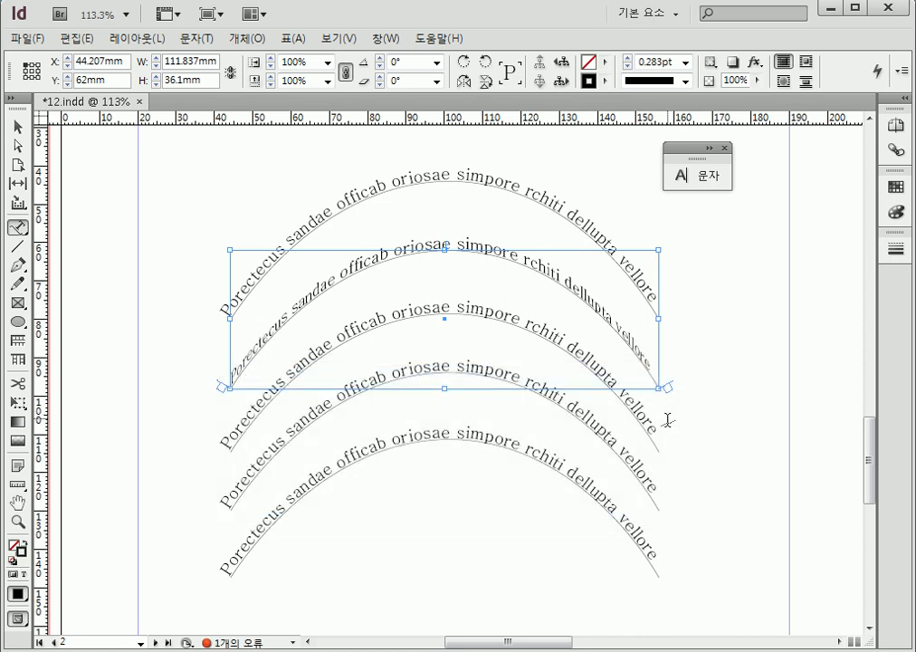
Apply the 3D Ribbon (3D 리본) path type effect to the third arc's text
click(18, 128)
click(231, 440)
double_click(18, 227)
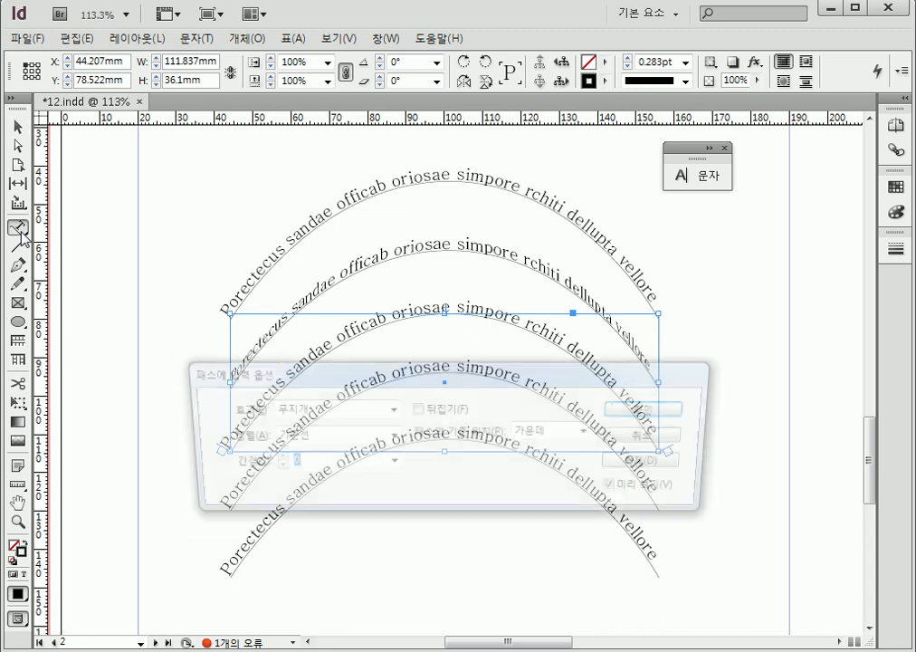
click(390, 410)
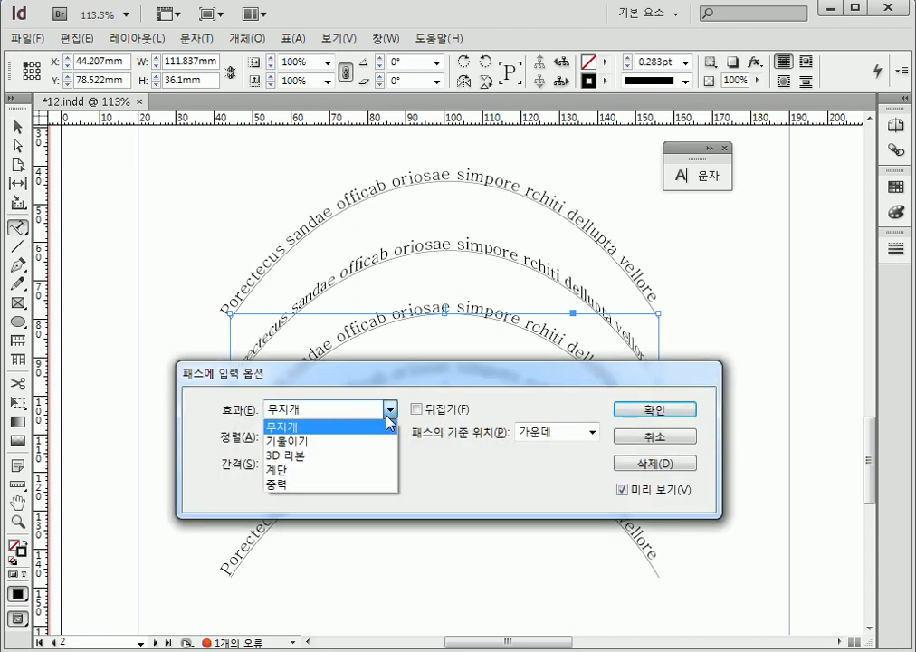
click(377, 466)
click(652, 411)
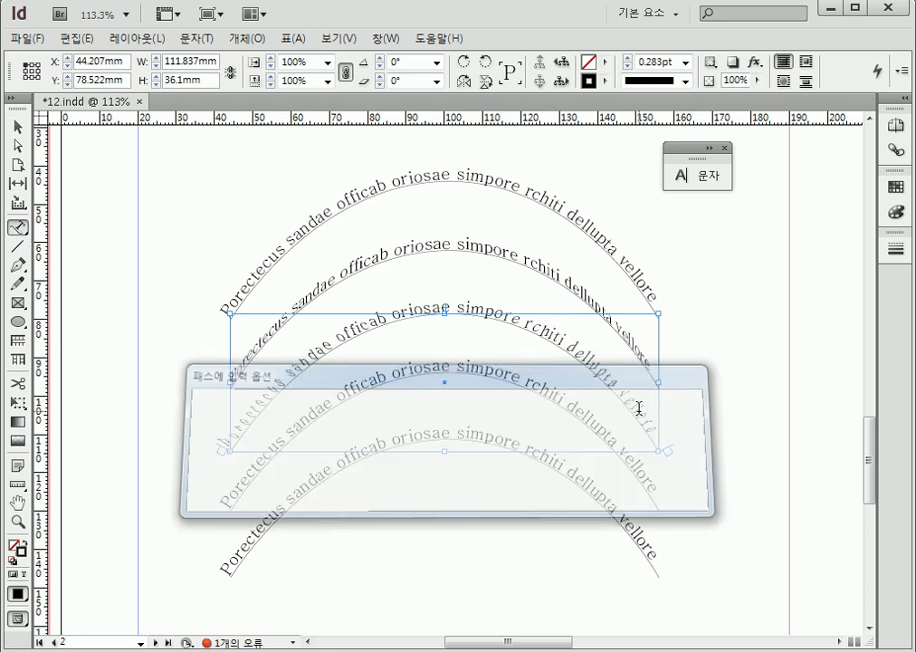
Apply the Stair Step (계단) path type effect to the fourth arc's text
click(17, 126)
click(205, 543)
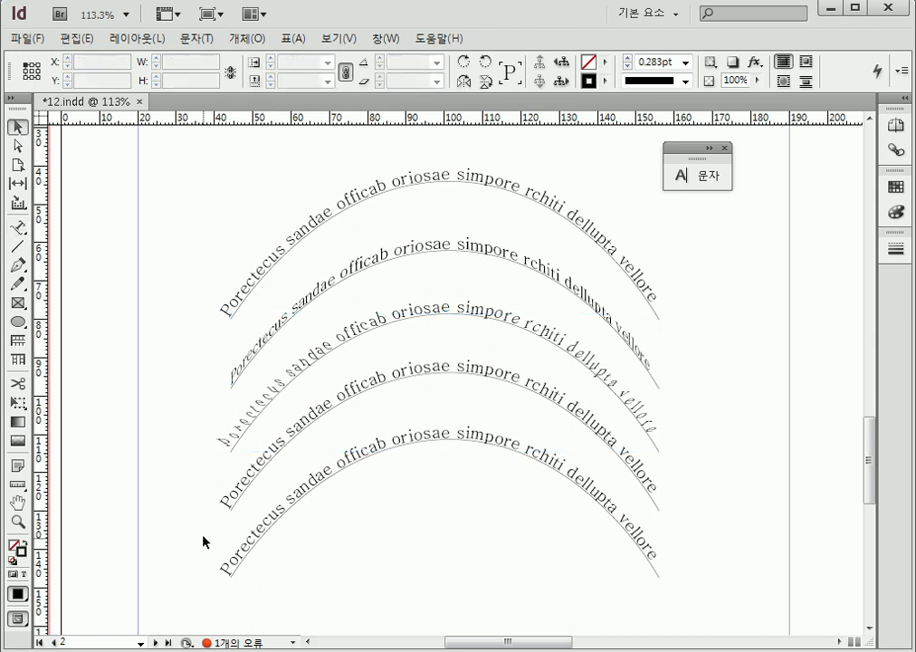
click(235, 503)
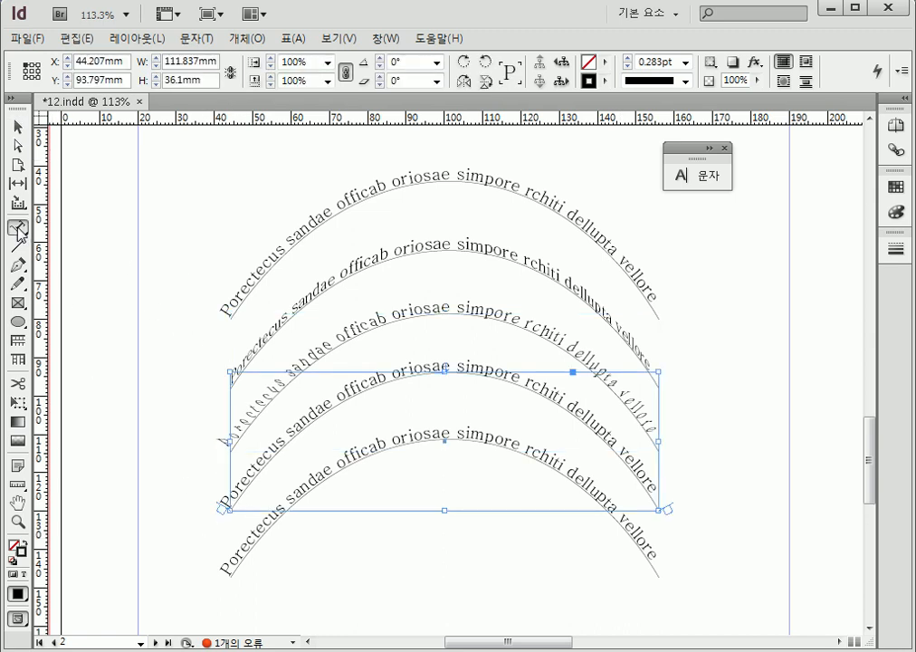
double_click(18, 228)
click(390, 410)
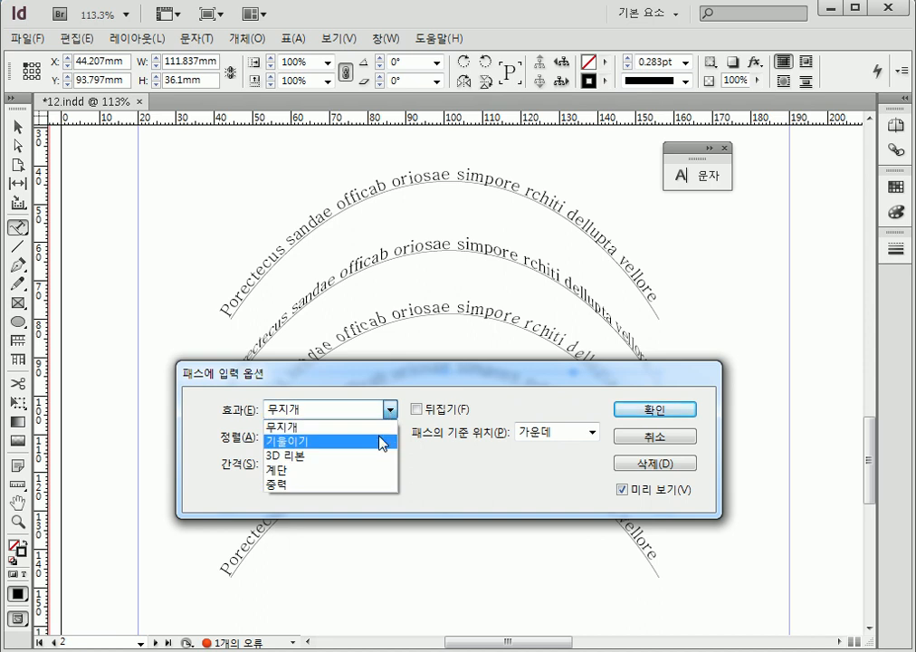
click(377, 471)
click(634, 409)
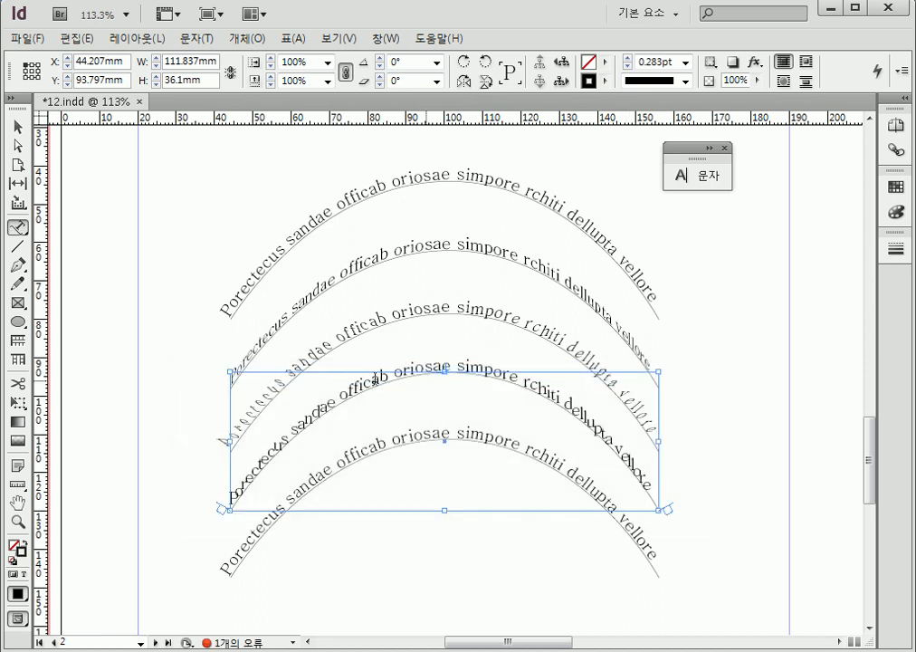
Apply the Gravity (중력) path type effect to the lowest arc's text and deselect it
click(18, 126)
click(202, 549)
click(229, 569)
click(18, 227)
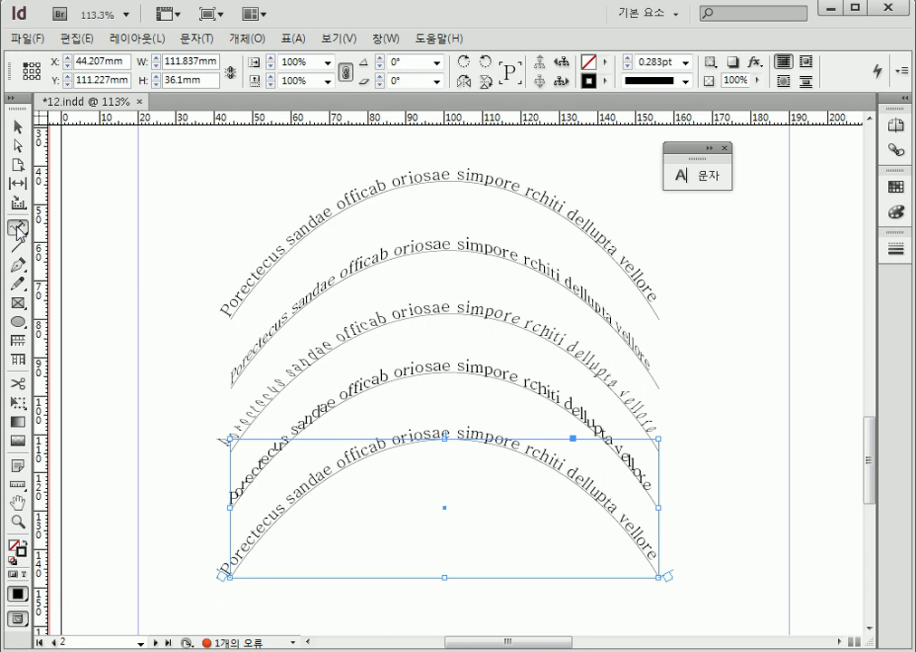
double_click(18, 227)
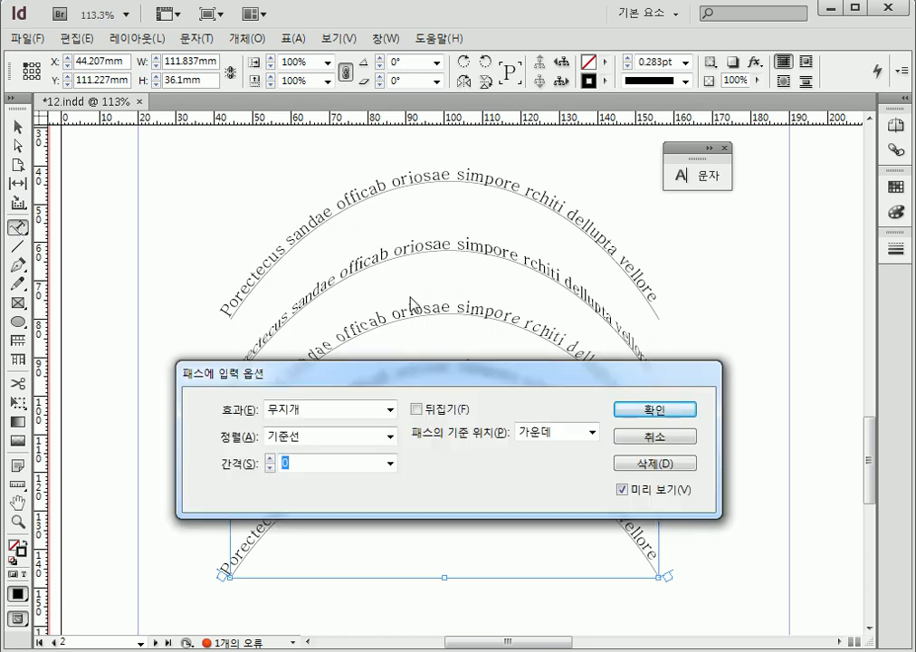
click(352, 415)
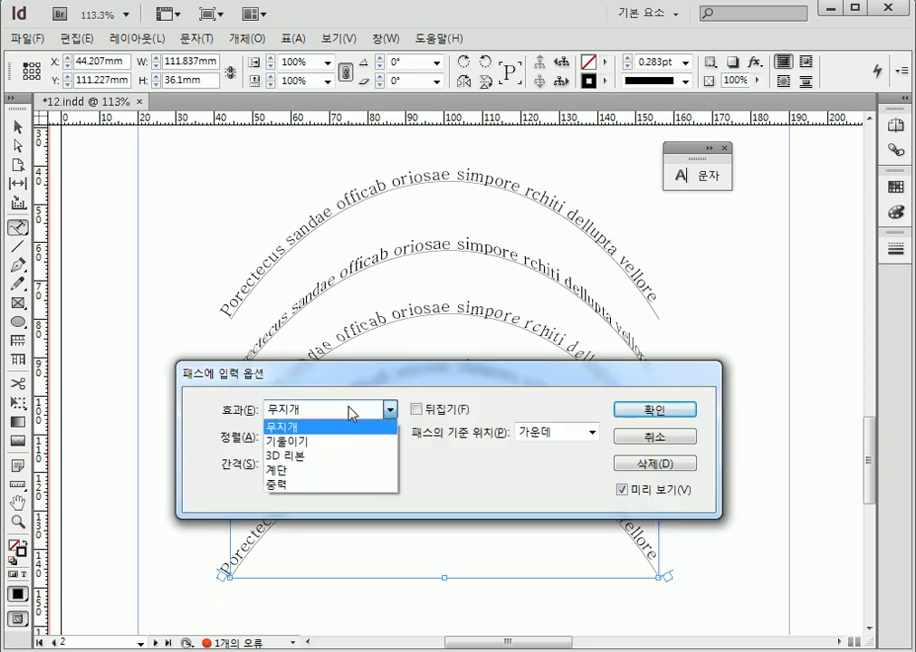
click(342, 485)
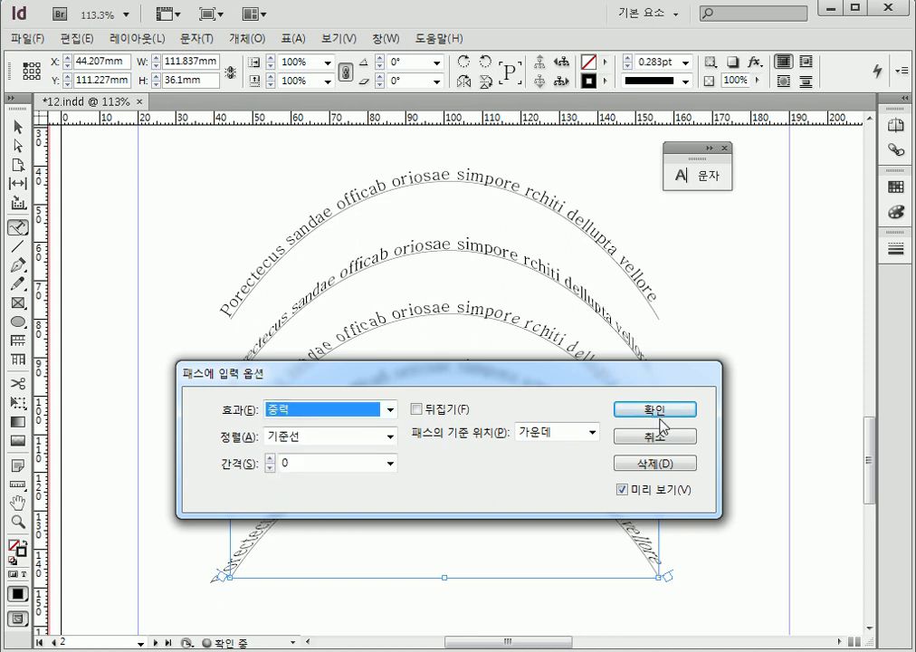
click(659, 413)
click(17, 127)
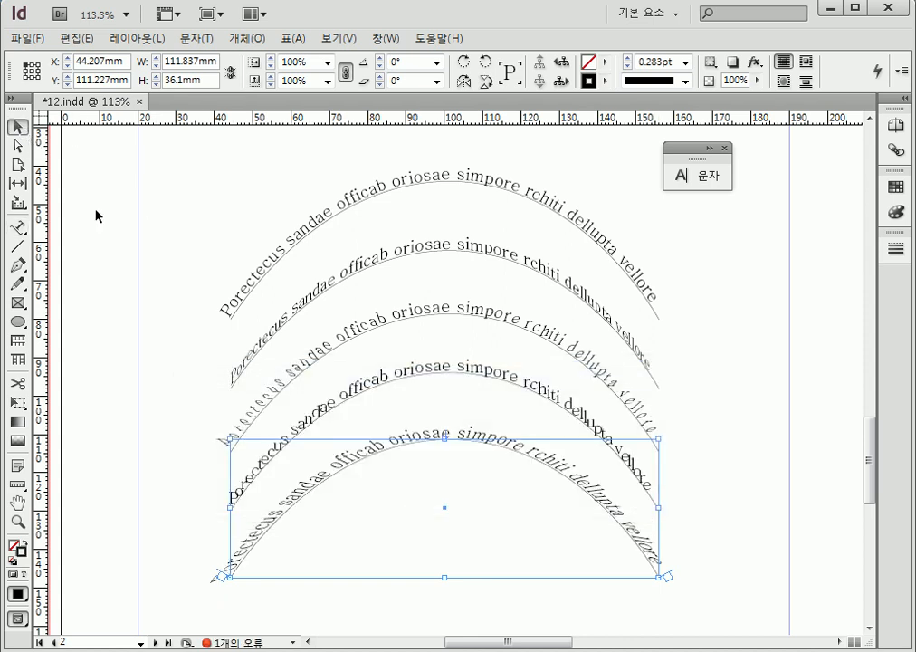
click(100, 547)
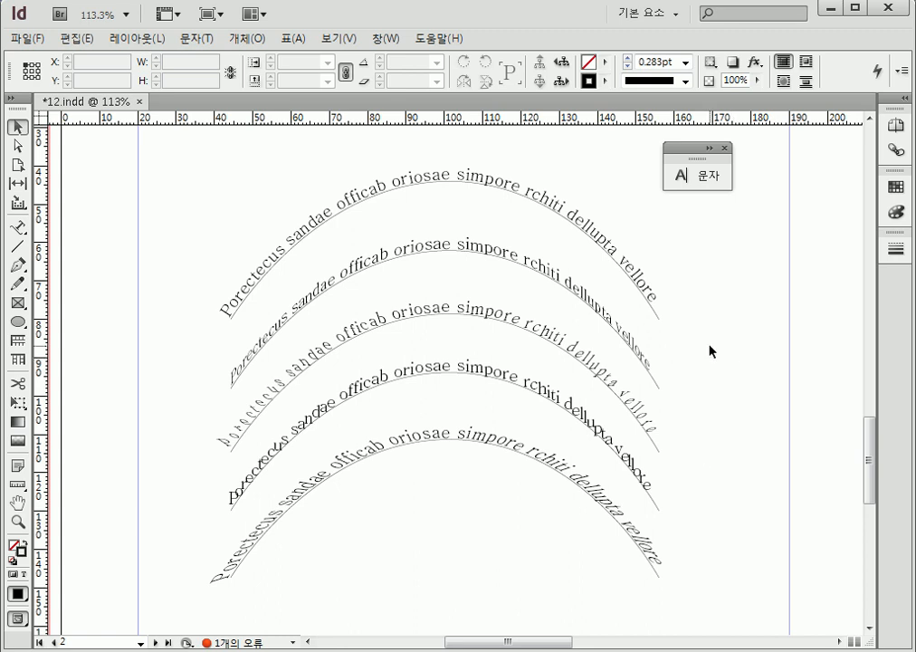
Open the type on a path options for the top arc, review the alignment choices and preview the text flipped
click(506, 182)
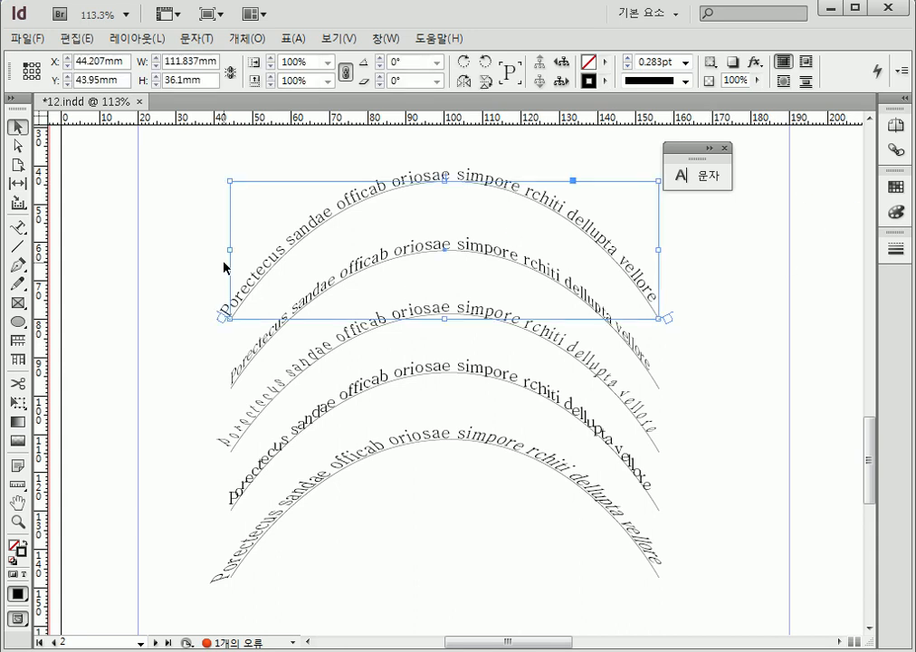
double_click(20, 229)
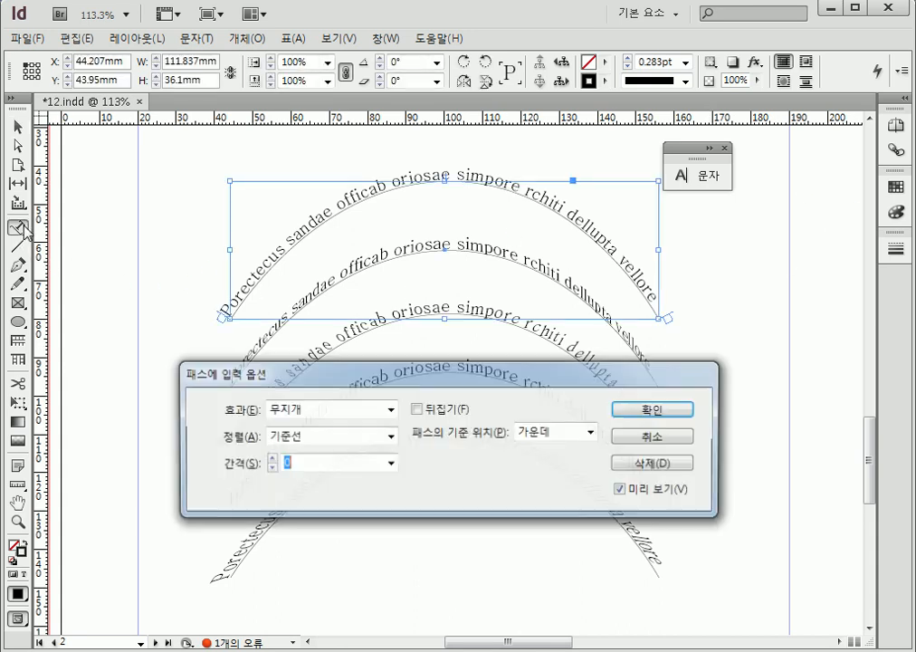
click(390, 438)
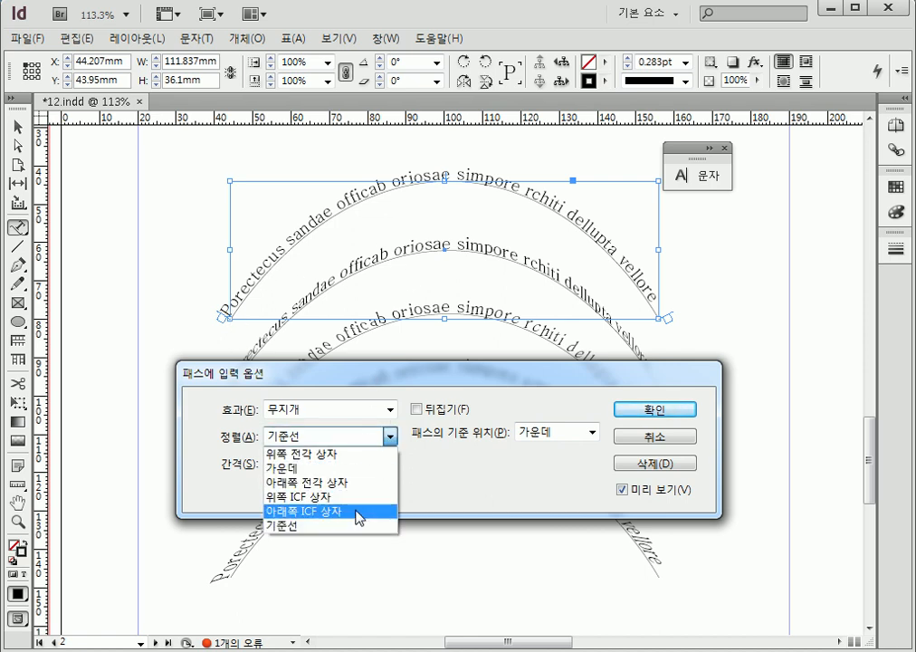
click(482, 495)
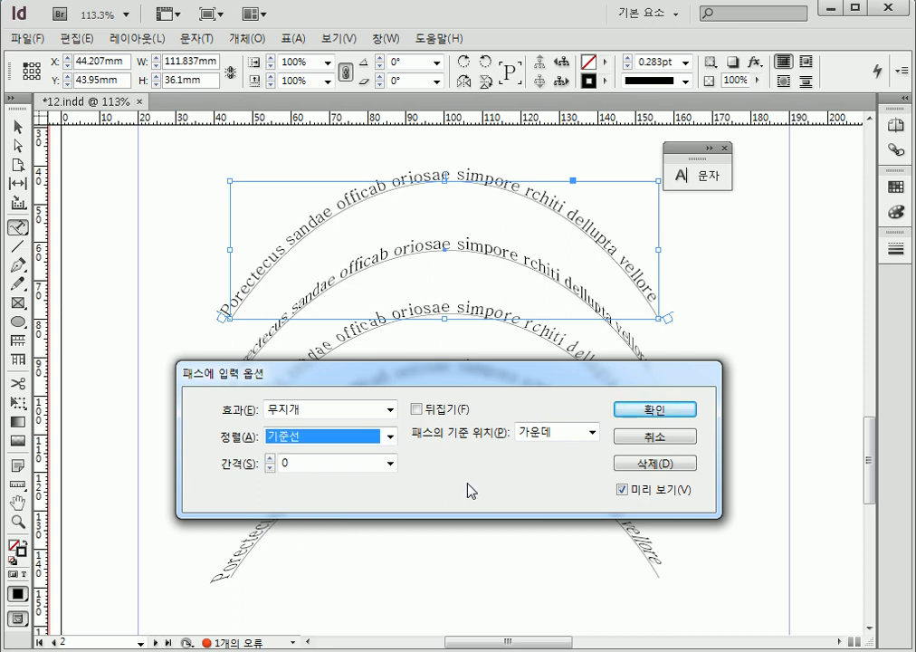
click(390, 437)
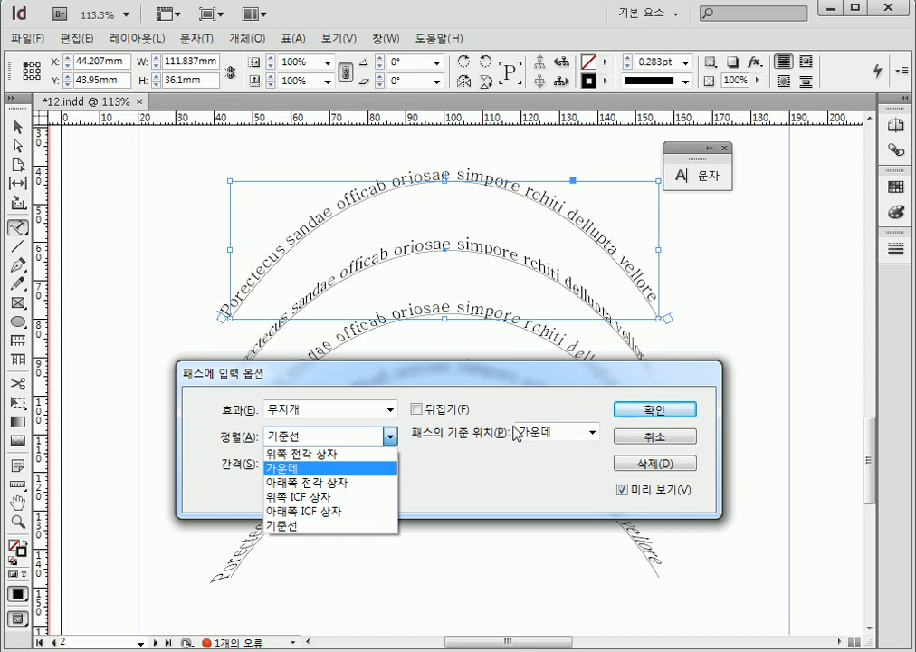
click(493, 448)
click(416, 410)
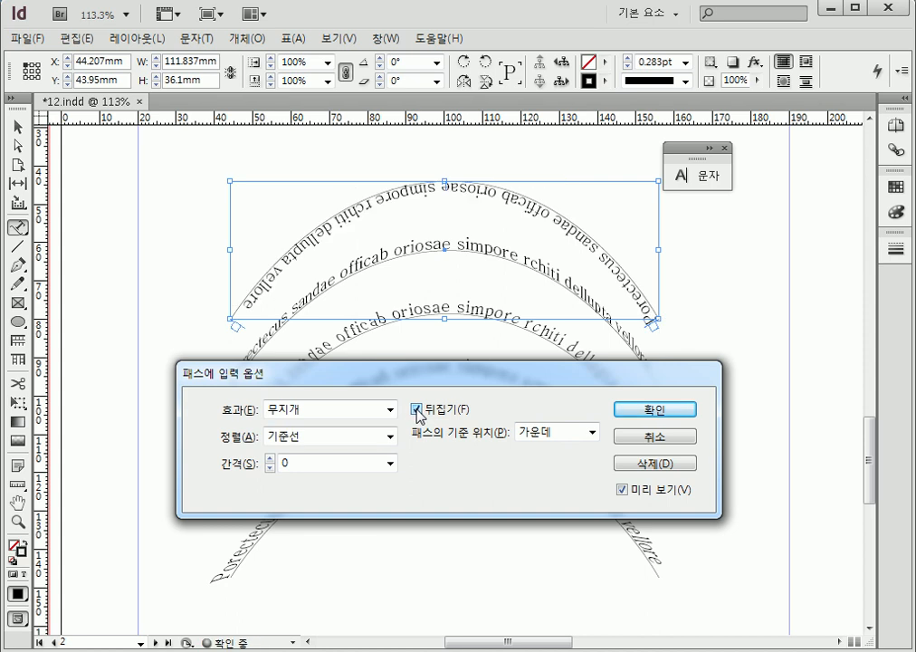
click(418, 409)
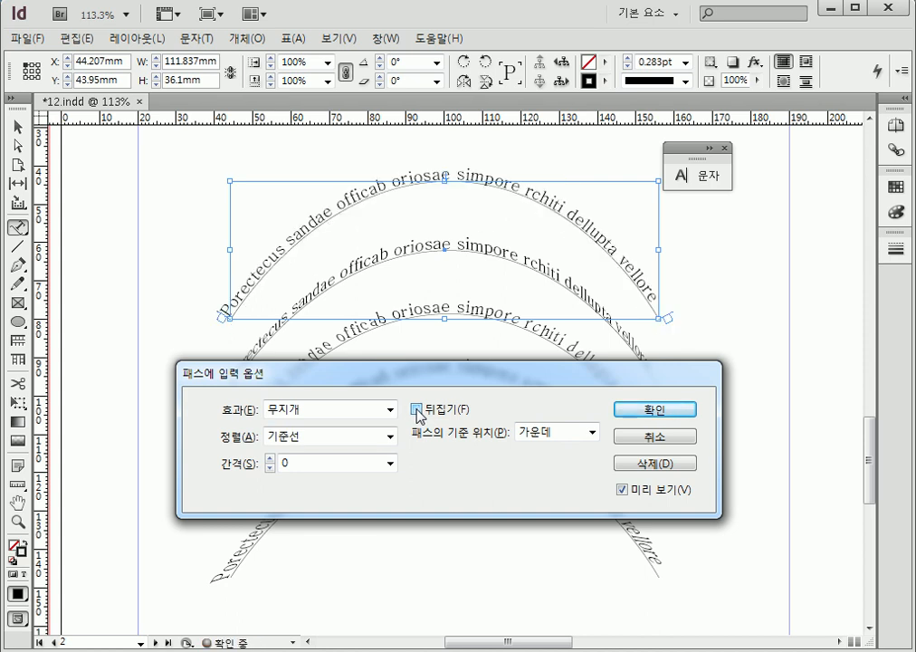
Try the 위쪽 (top) and 아래쪽 (bottom) path reference positions on the top arc's text and return to 가운데 (center)
key(Tab)
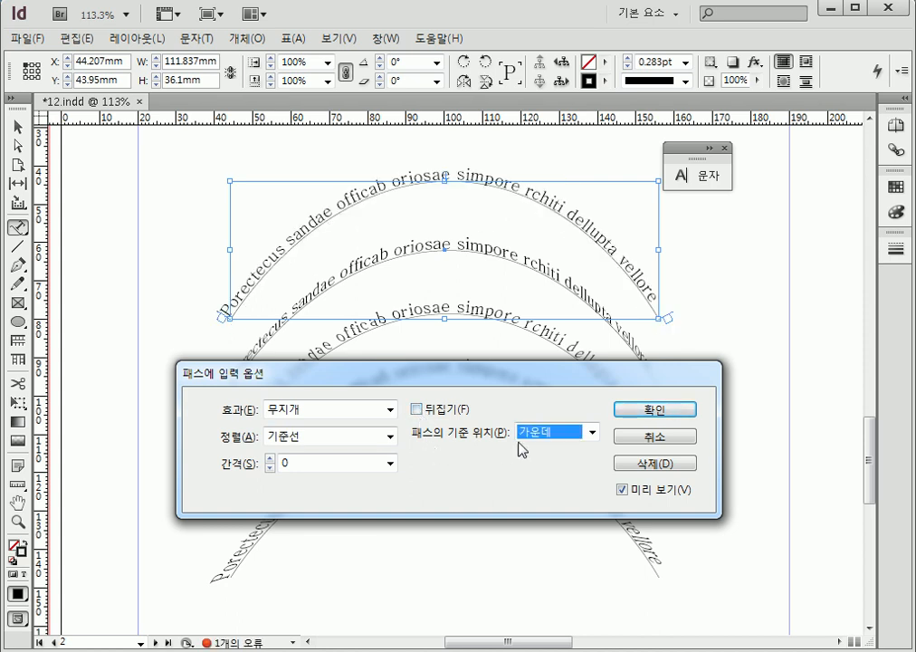
click(540, 439)
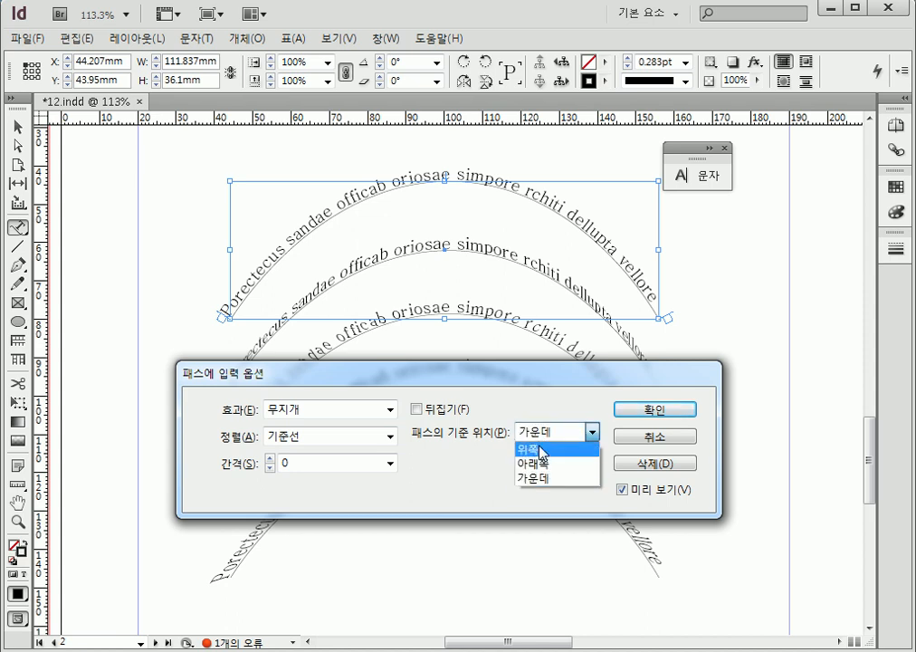
click(539, 448)
click(543, 432)
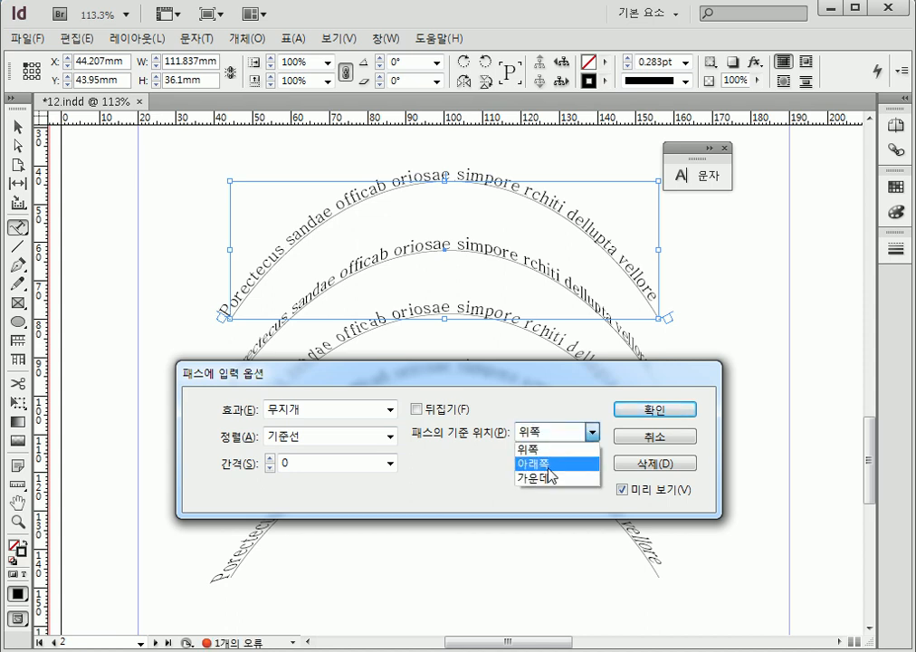
click(554, 461)
click(544, 433)
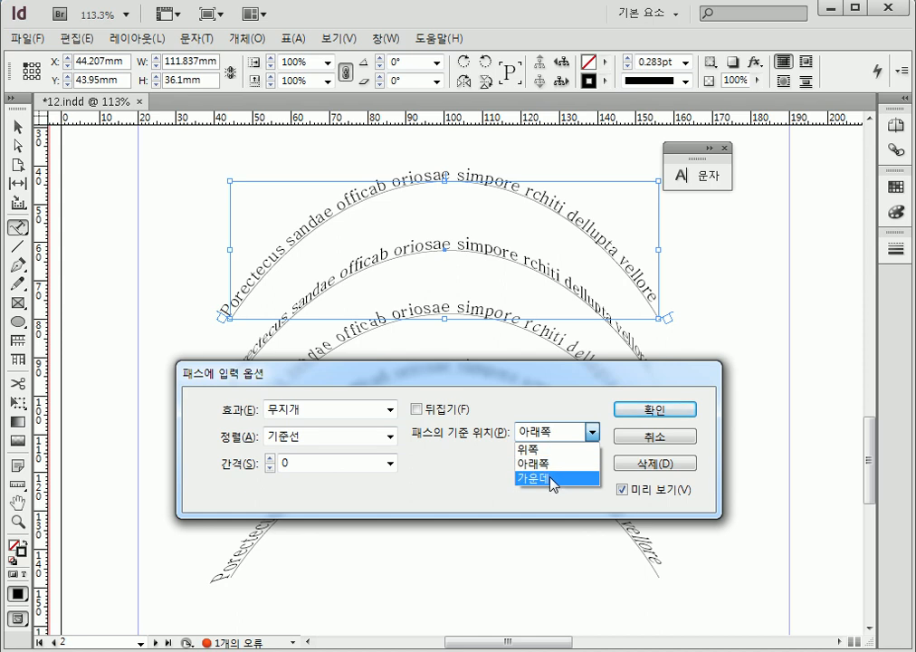
click(553, 480)
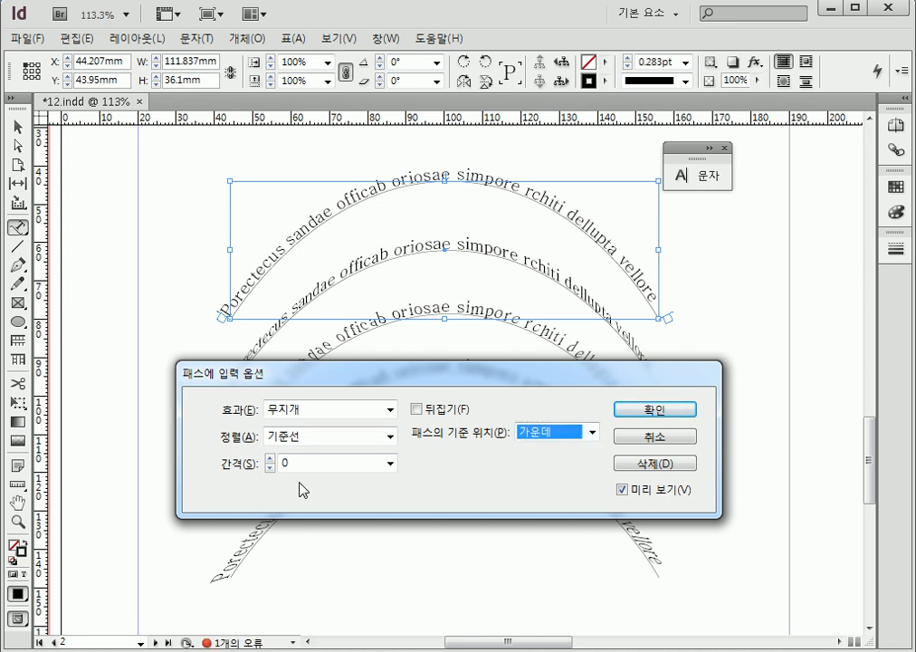
mouse_move(273, 377)
mouse_down()
mouse_move(297, 307)
mouse_move(372, 245)
mouse_move(470, 241)
mouse_move(529, 281)
mouse_move(572, 353)
mouse_up()
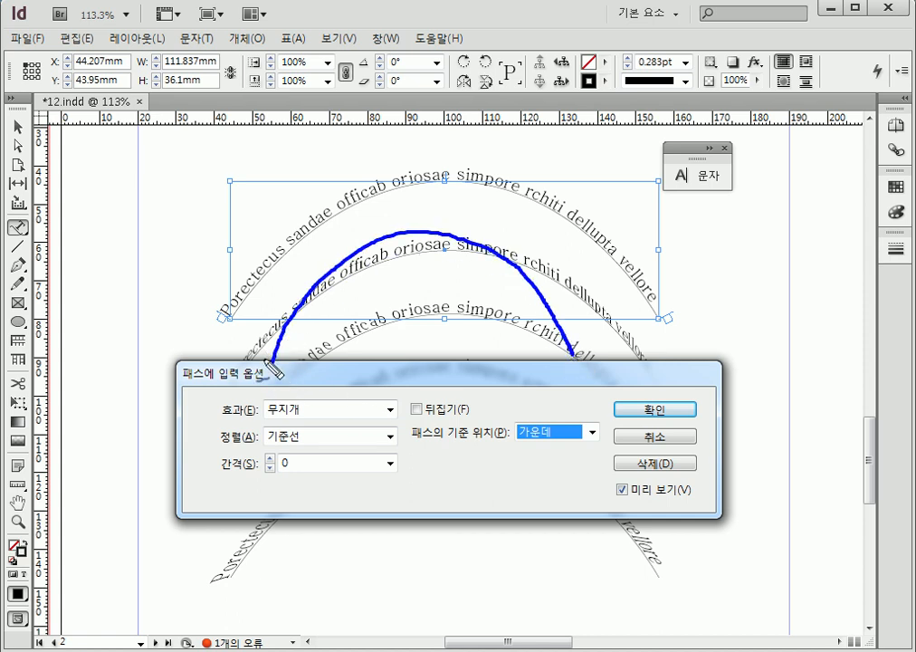
drag(260, 344, 279, 348)
drag(280, 302, 295, 309)
drag(302, 291, 313, 286)
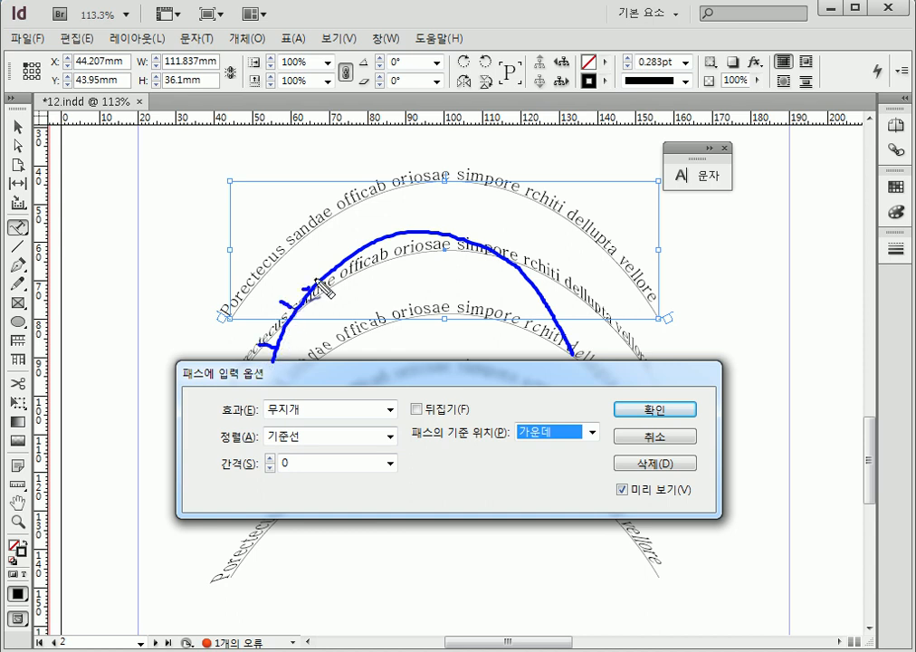
drag(363, 219, 372, 228)
drag(455, 216, 449, 227)
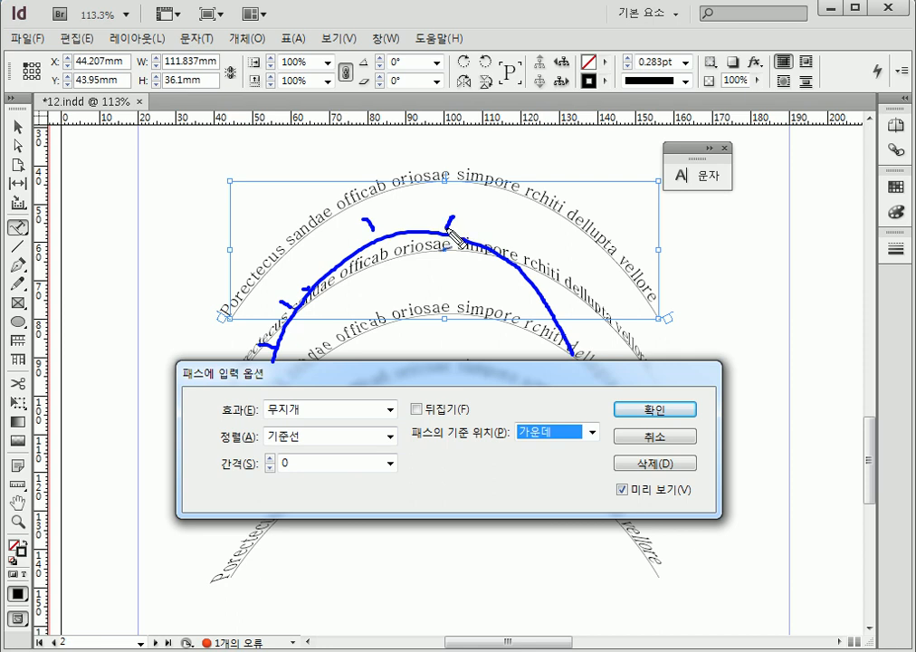
key(Escape)
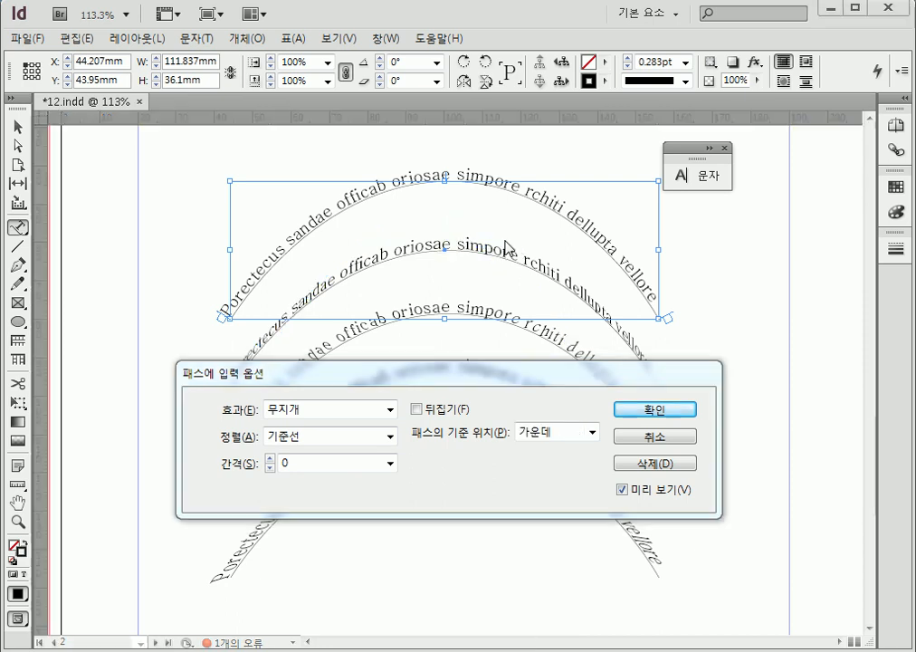
Try a spacing of 36 on the top arc's text, reset it to 0 and close the path type options
click(389, 462)
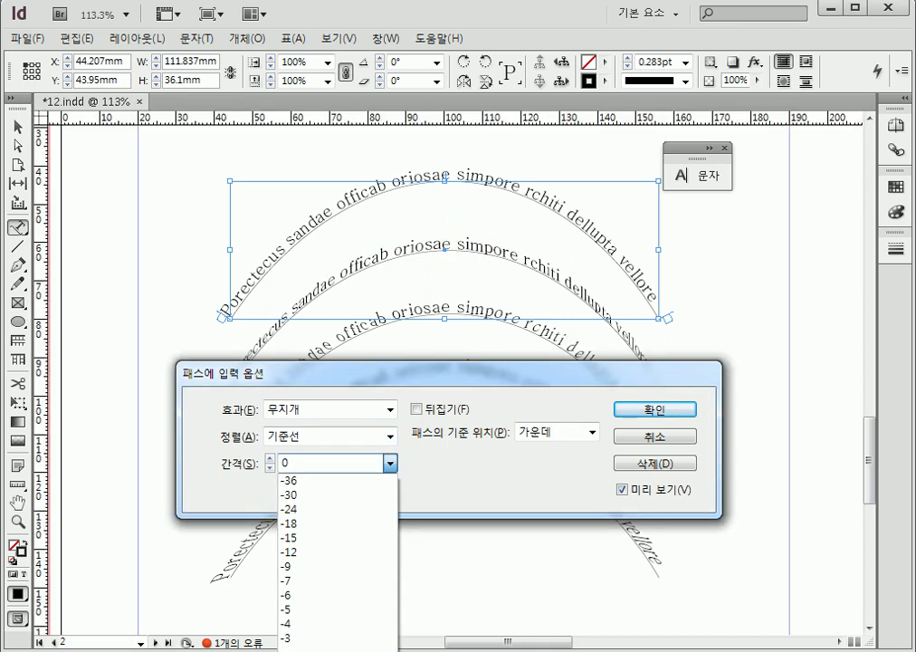
click(317, 651)
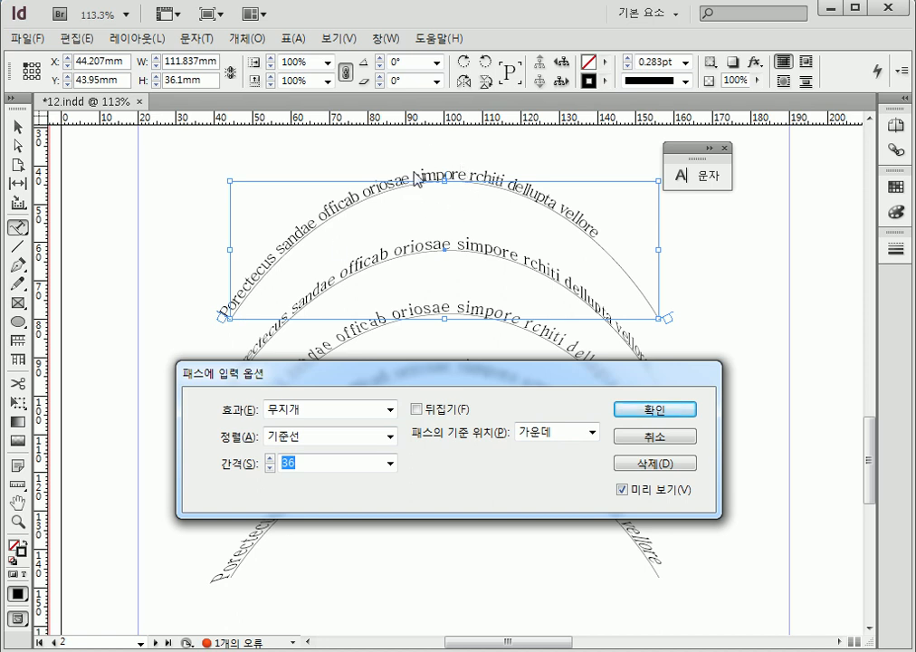
click(394, 464)
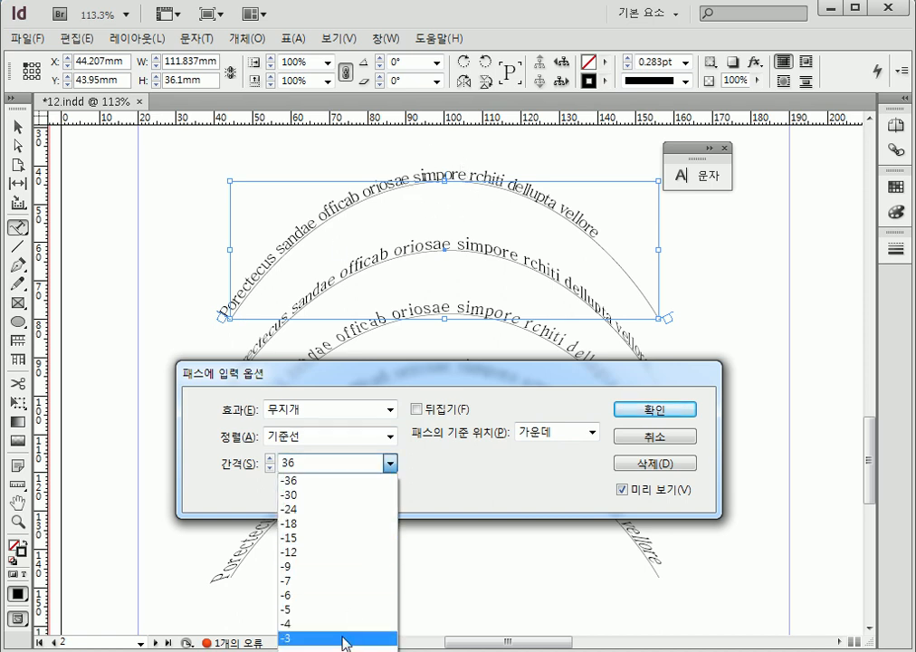
click(345, 651)
drag(427, 377, 441, 37)
click(403, 121)
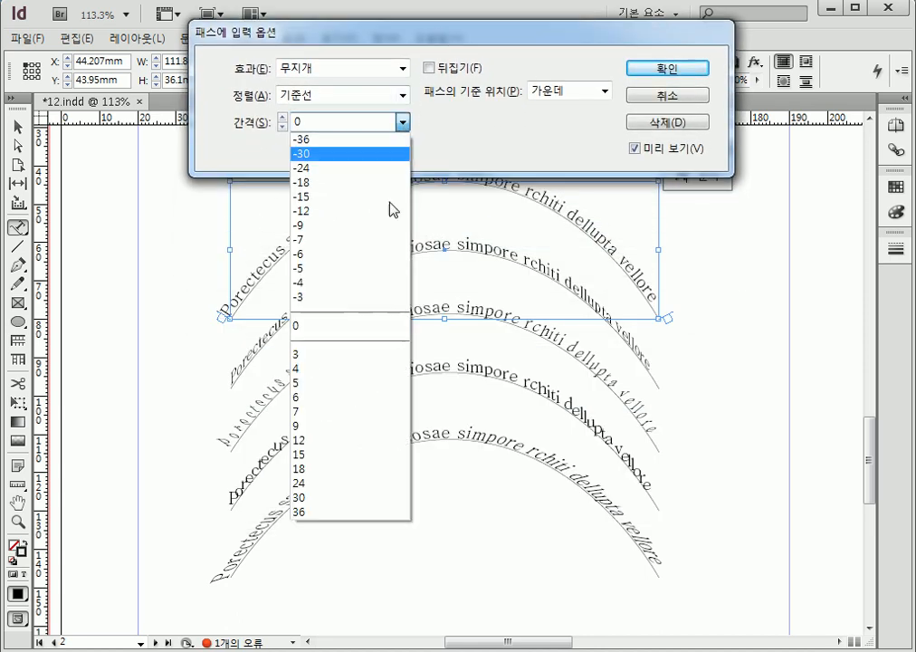
click(335, 512)
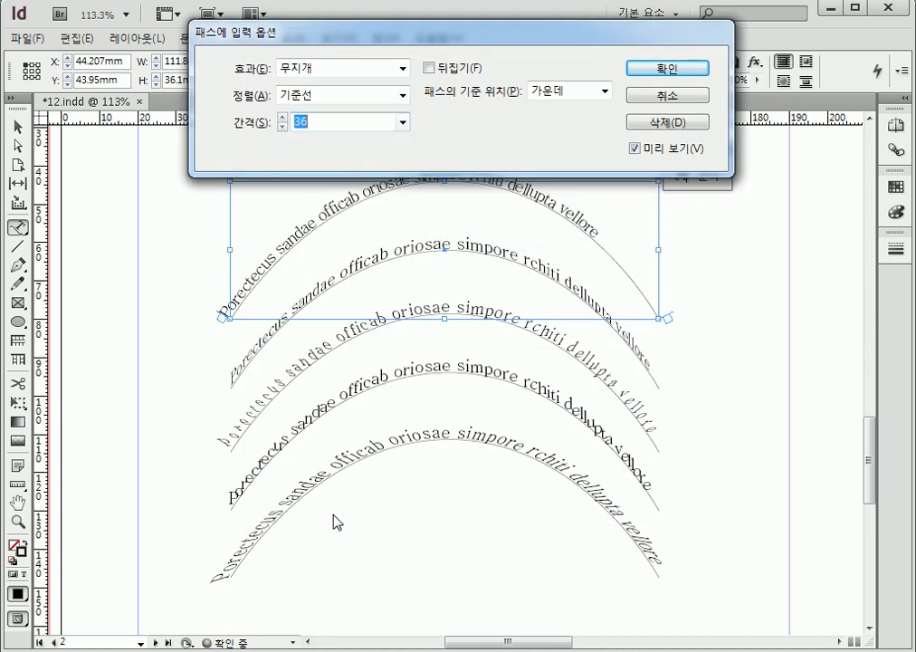
click(403, 122)
click(378, 327)
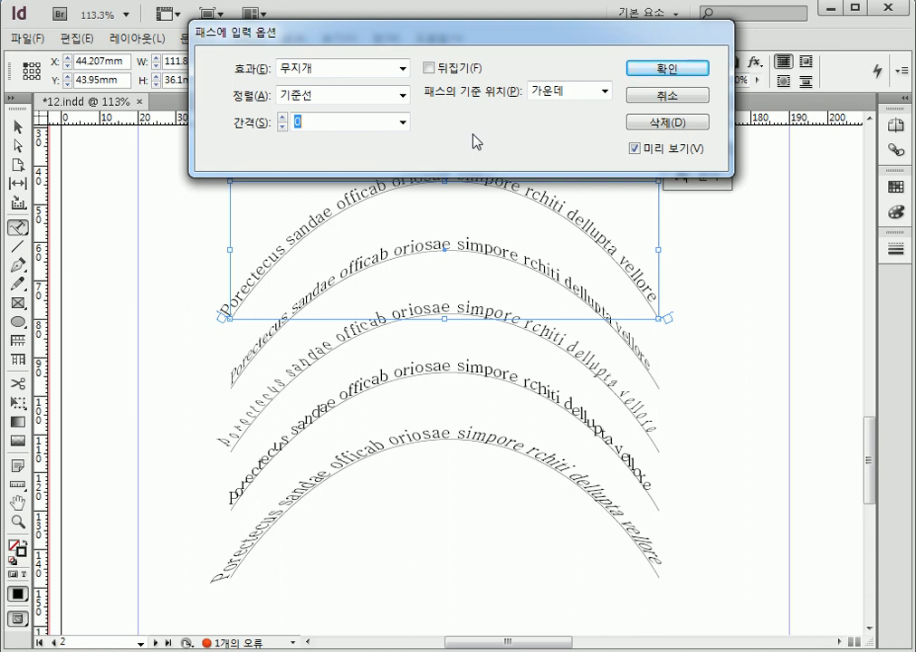
click(660, 70)
Deselect the arc, go to page 3 and examine the circle and the curved lines around it
click(763, 351)
key(space)
drag(739, 346, 297, 422)
drag(645, 361, 481, 445)
click(17, 126)
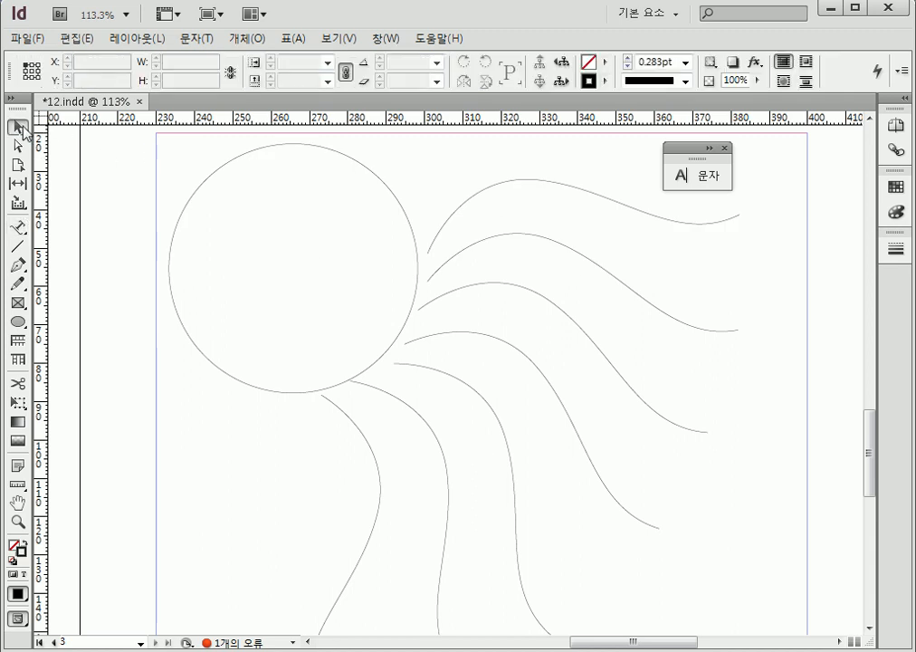
click(337, 154)
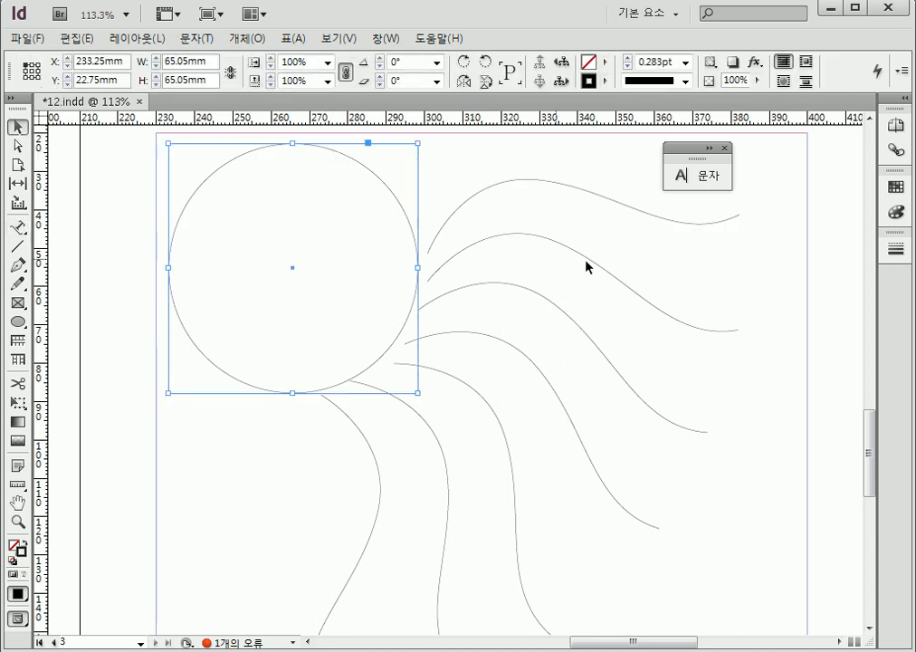
click(285, 560)
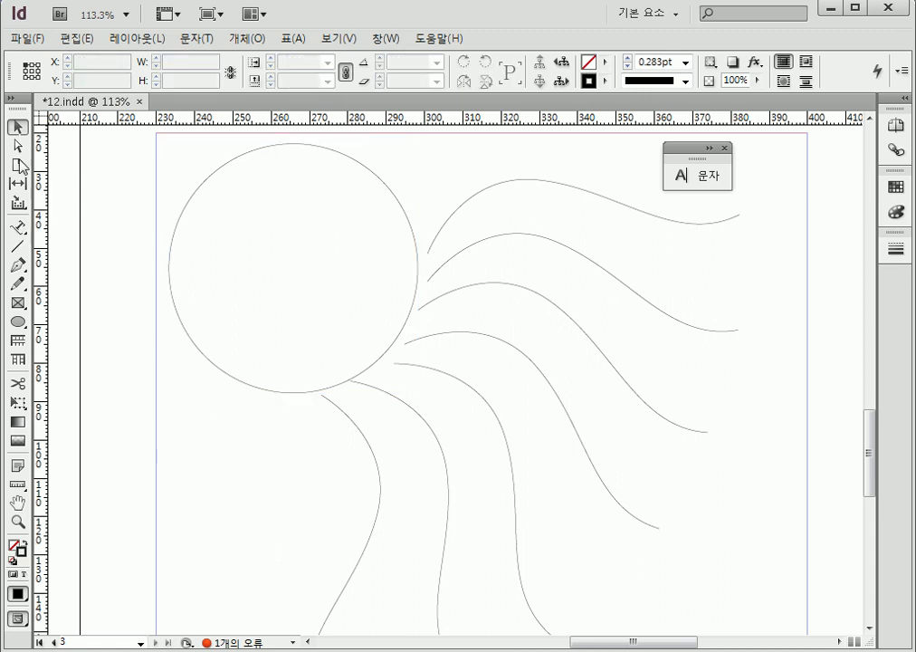
Use the Type tool to fill the circle with Latin placeholder text
click(17, 227)
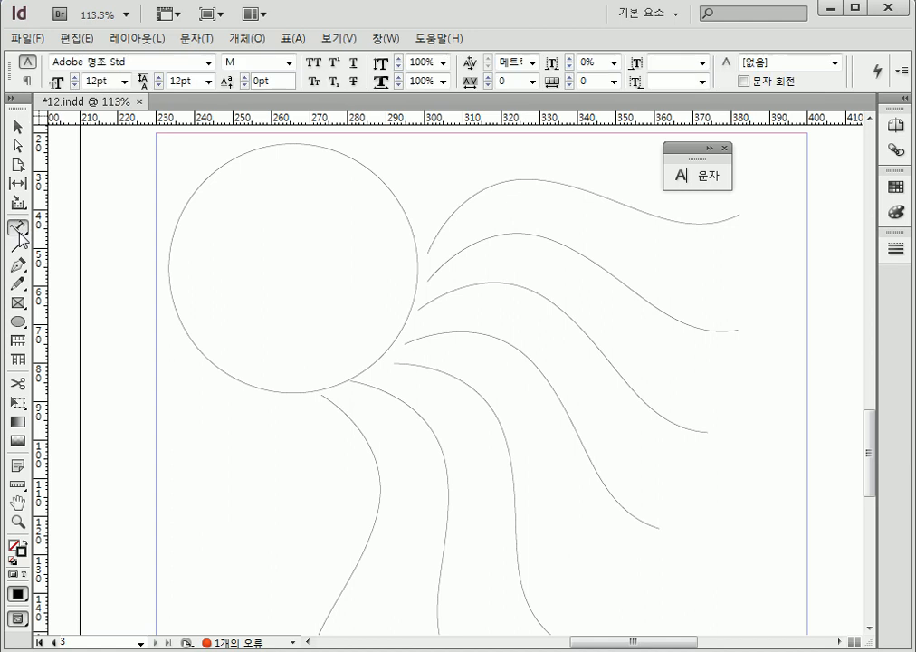
click(81, 231)
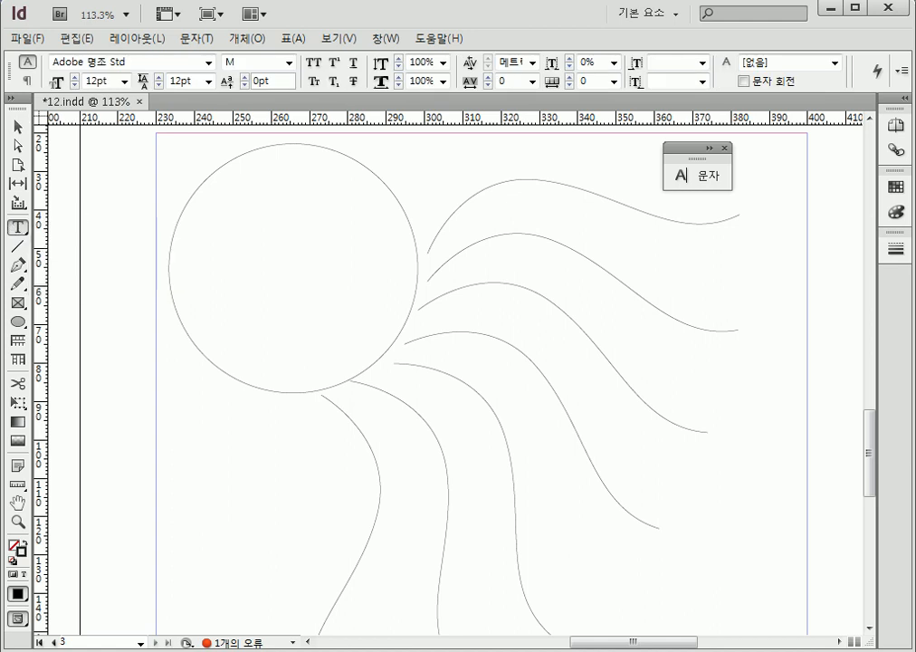
click(266, 192)
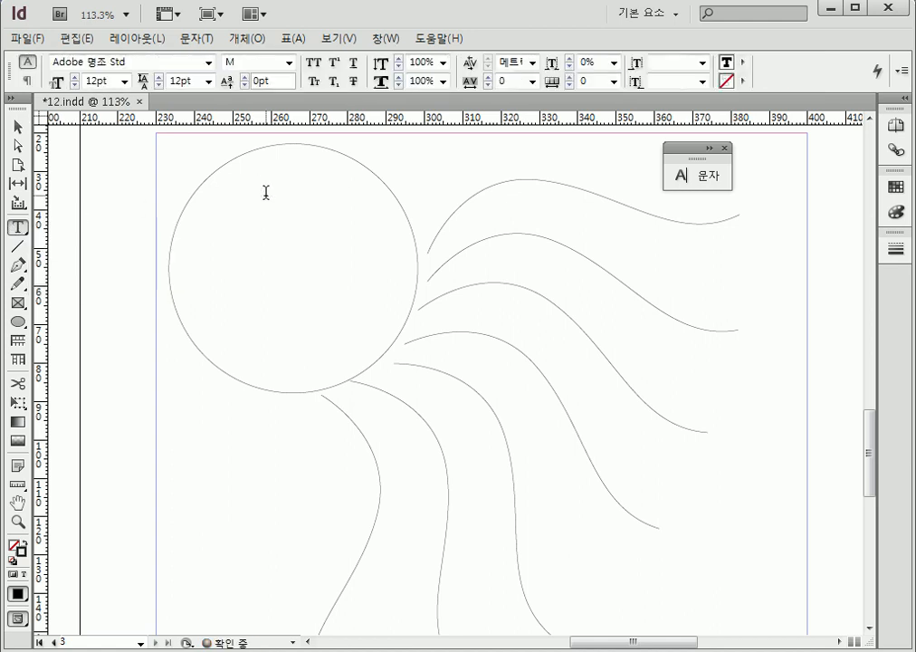
click(196, 38)
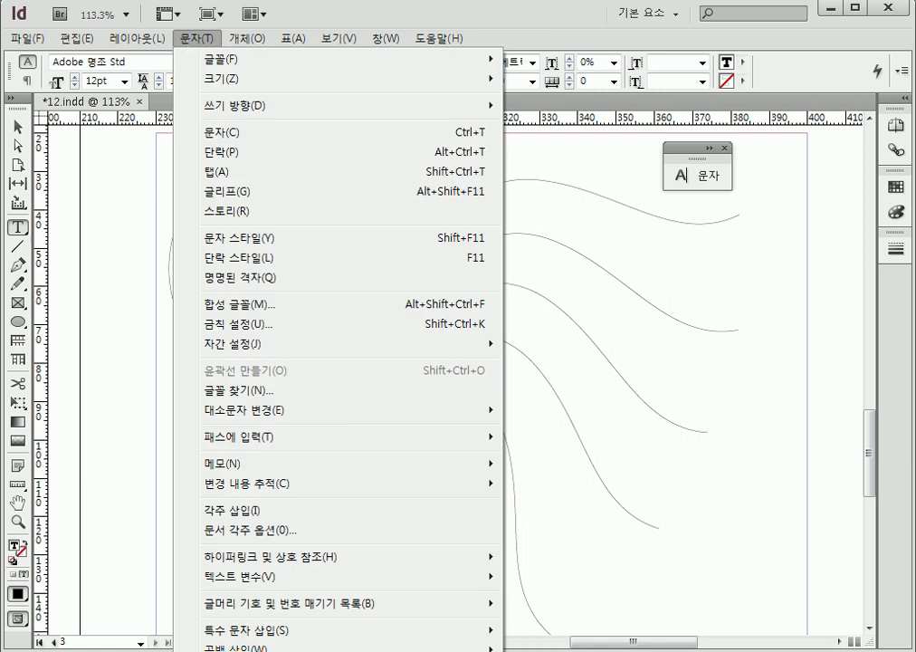
ctrl+click(263, 650)
click(474, 294)
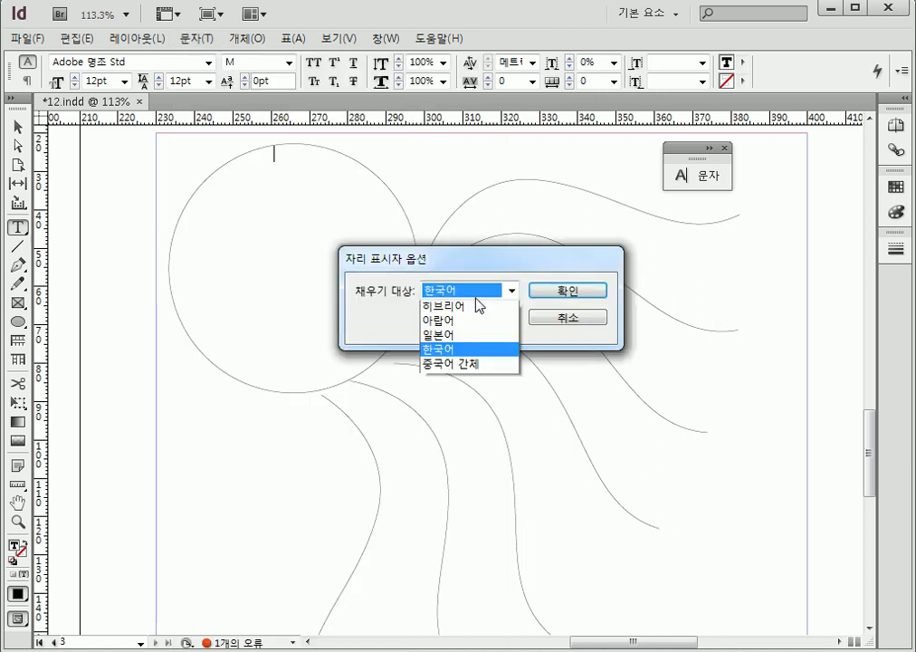
click(477, 323)
click(549, 295)
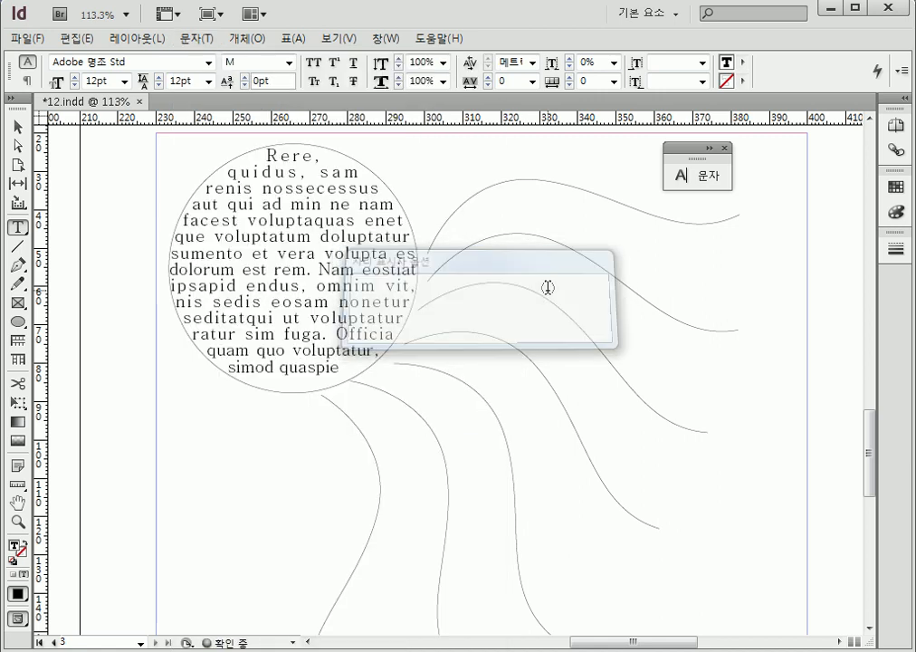
Copy all of the circle's placeholder text and paste it again at the end of the text
key(ctrl+a)
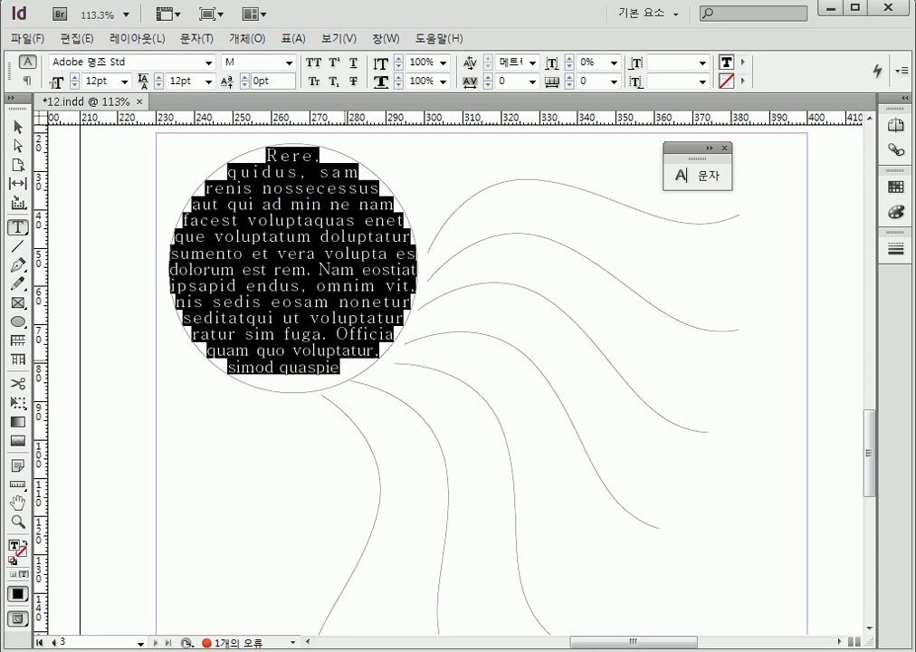
click(346, 369)
key(ctrl+v)
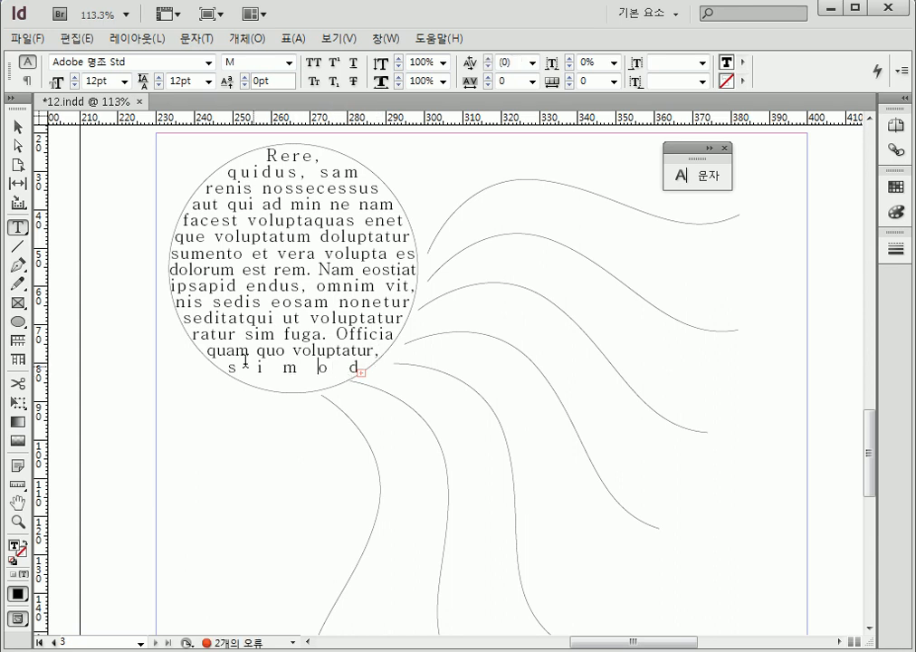
Try to continue the circle's overflow text into the lowest curve beneath it, then undo the placement
click(17, 124)
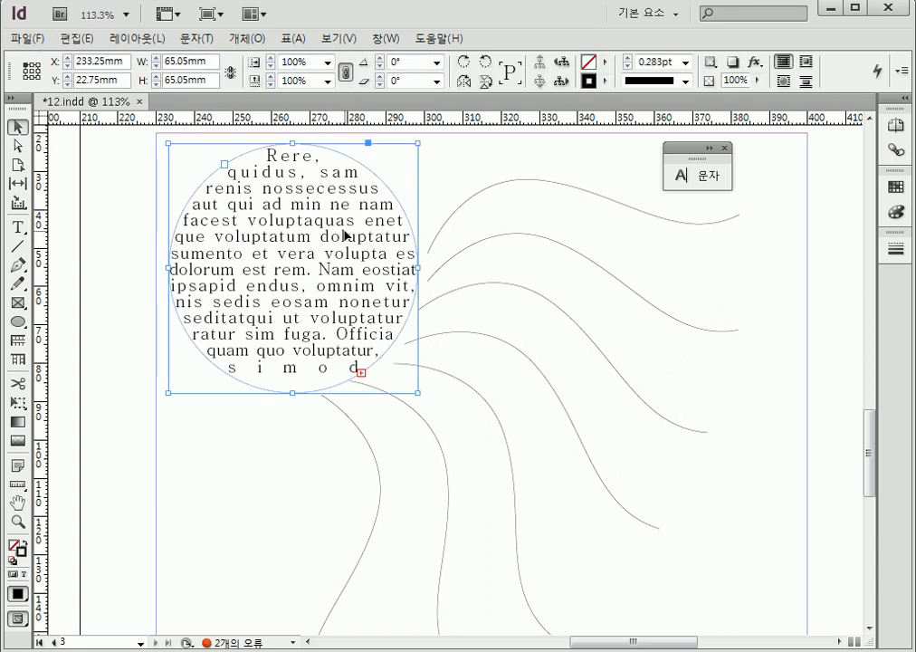
click(813, 277)
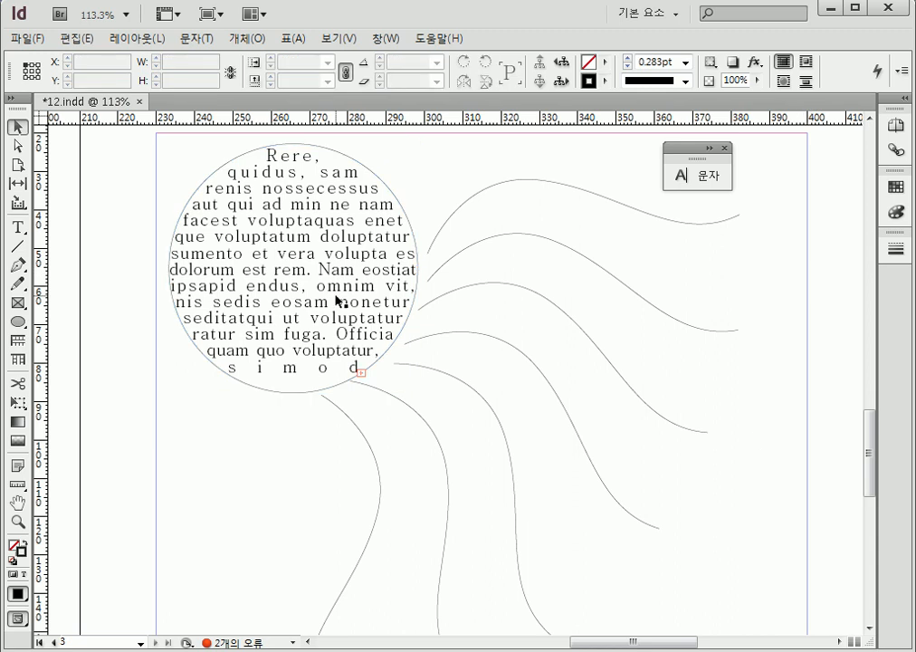
click(358, 277)
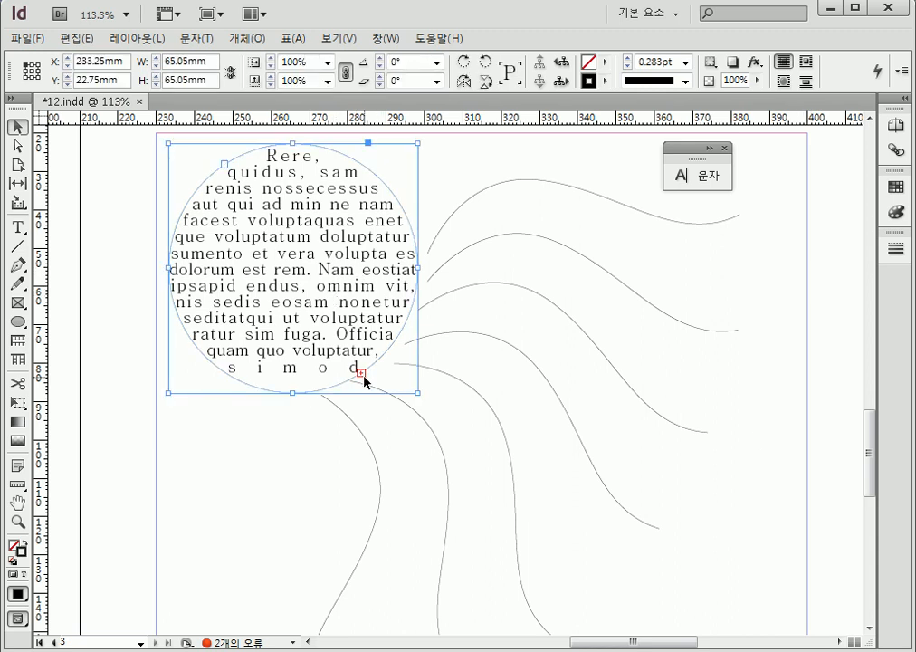
click(362, 372)
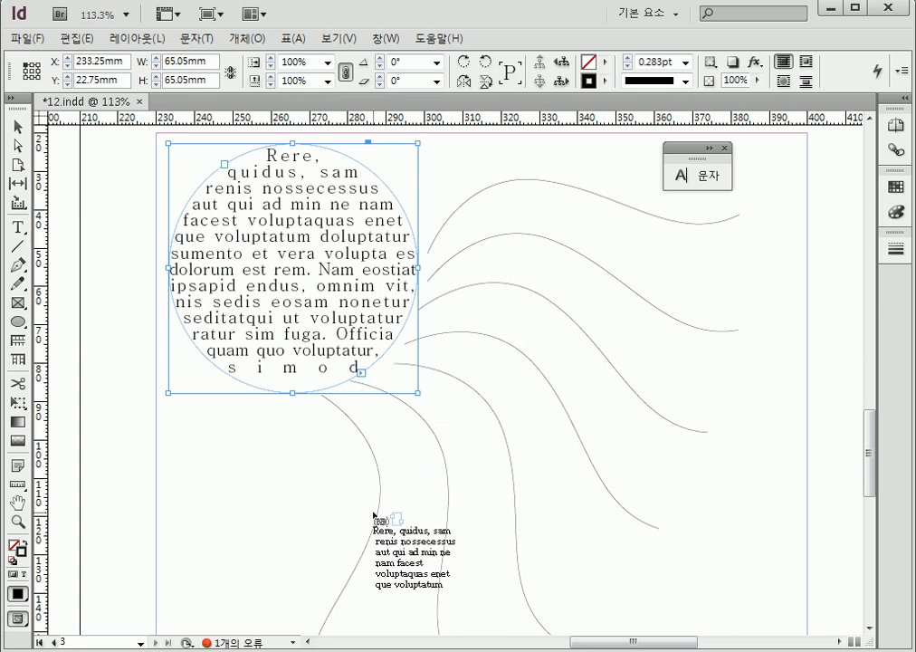
click(345, 424)
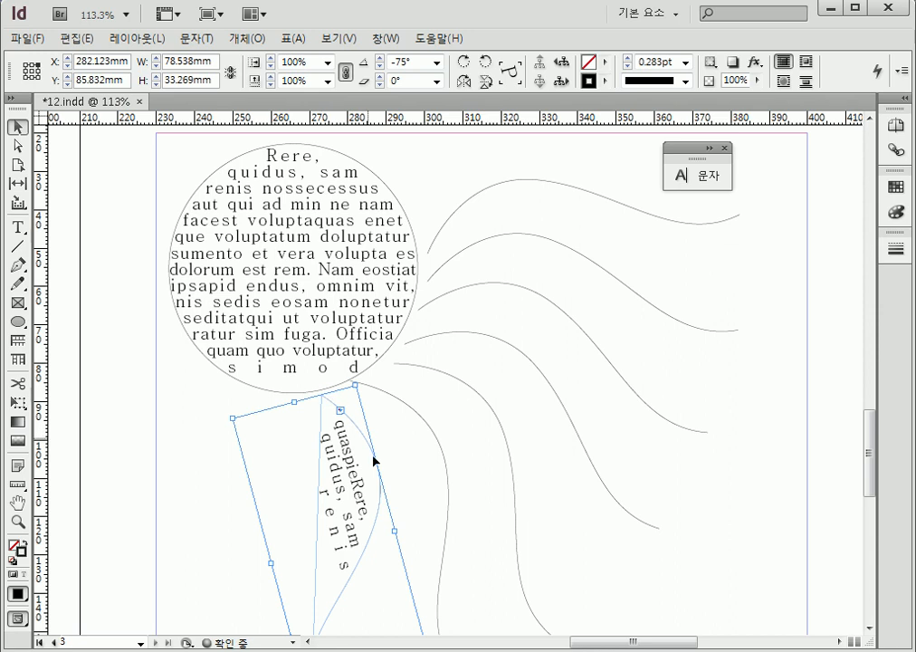
key(ctrl+z)
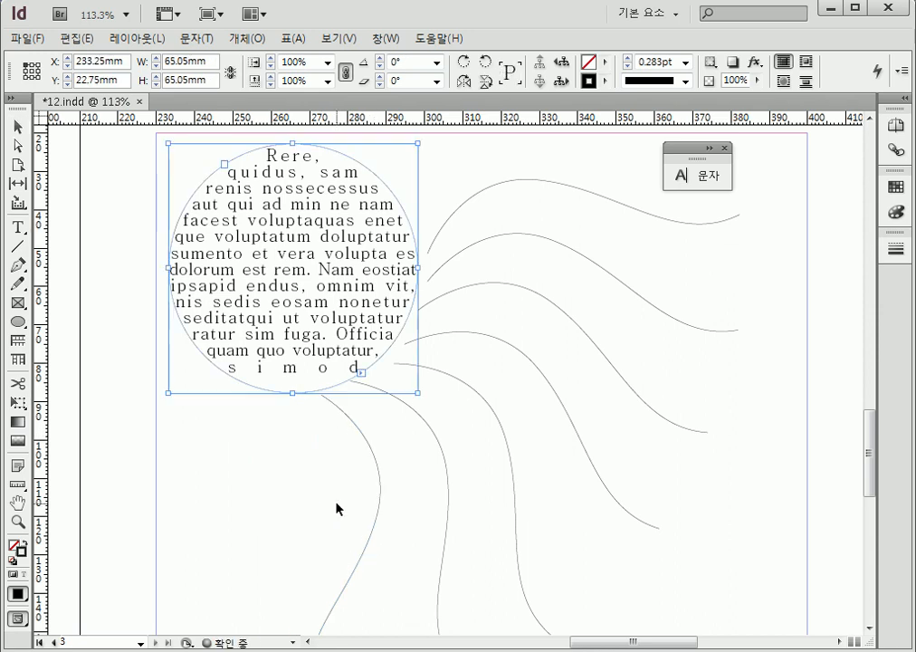
Turn the seven curved lines around the circle into text paths with the Type on a Path tool
click(18, 130)
click(18, 226)
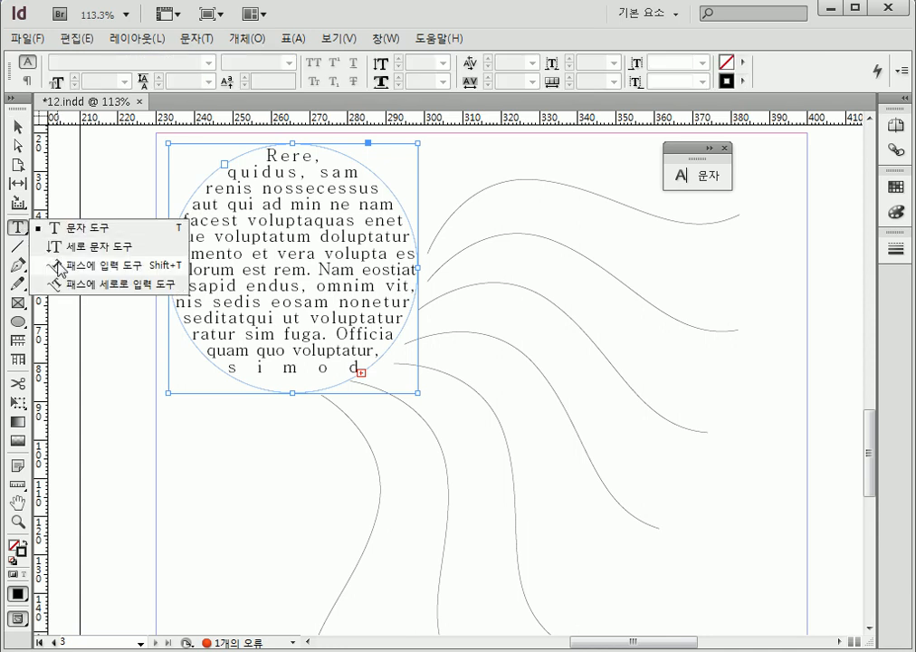
click(58, 265)
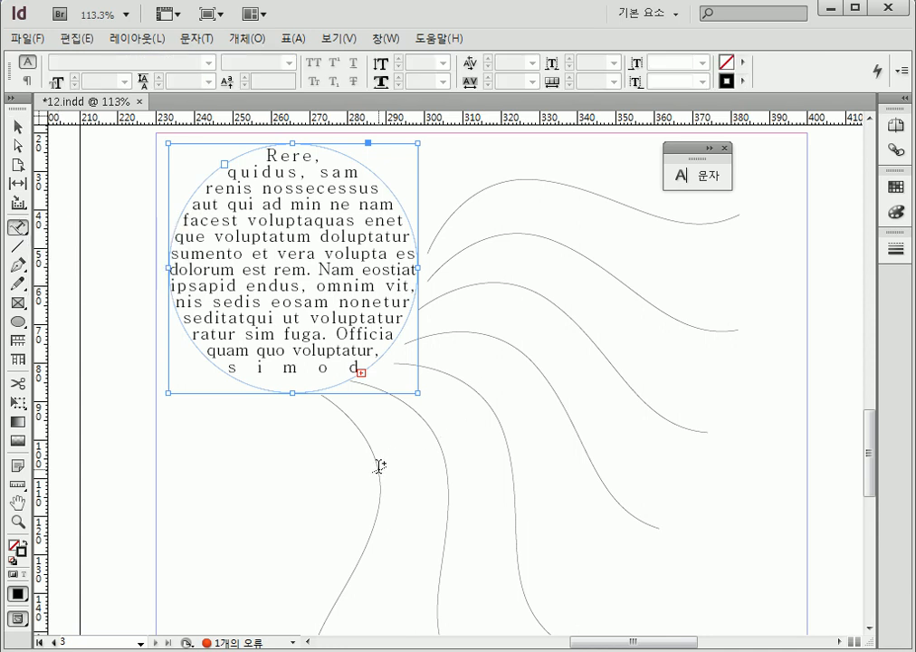
click(445, 446)
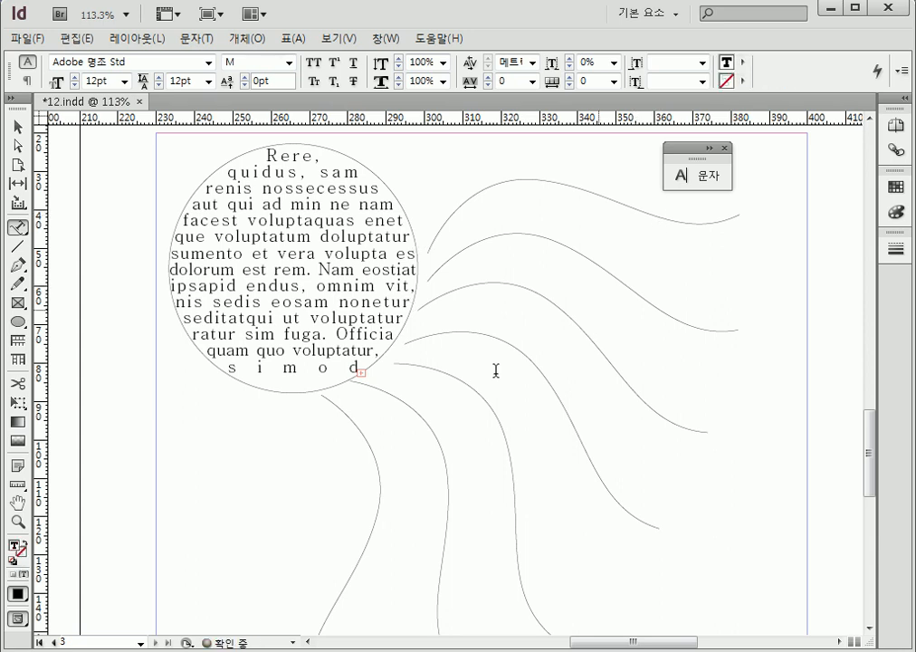
click(17, 127)
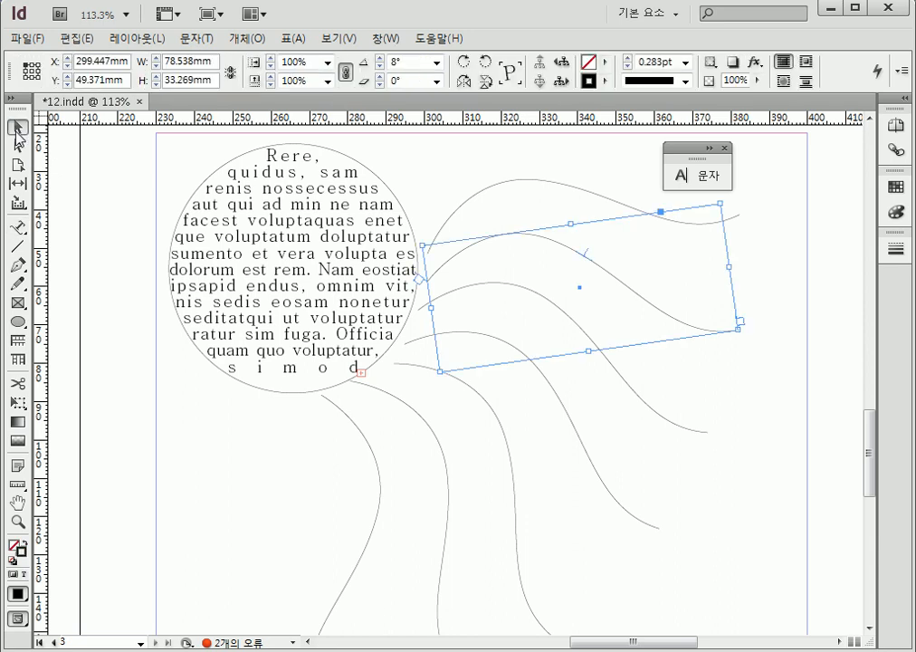
Thread the circle's overflow text onto the lowest curve, directly beneath the circle
click(219, 528)
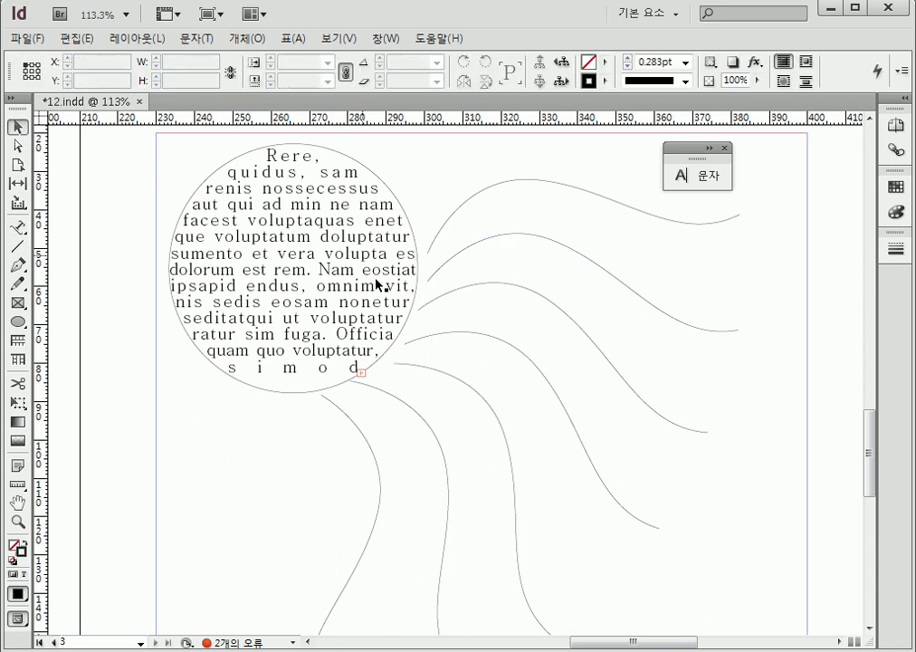
click(363, 375)
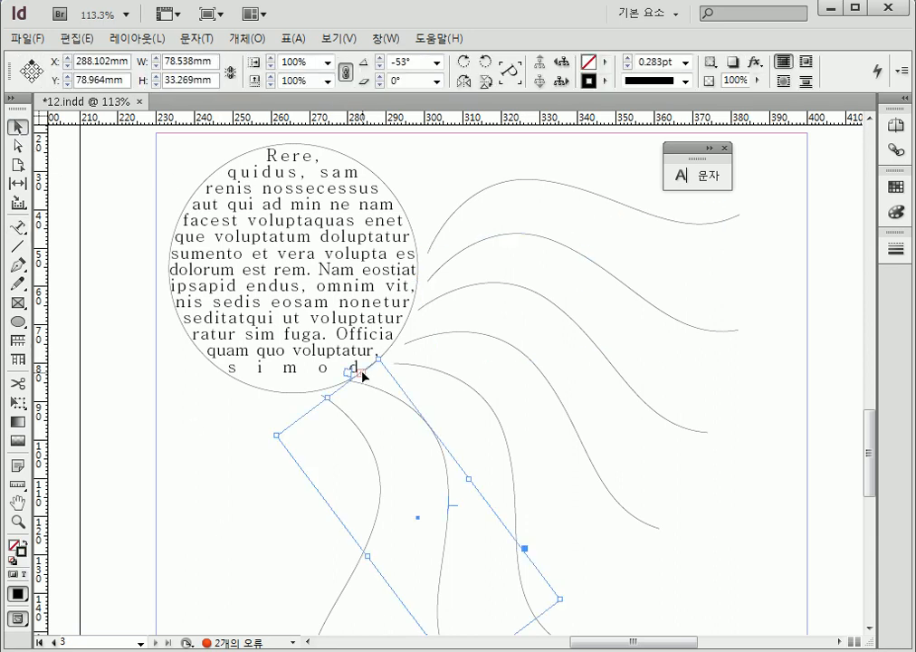
click(167, 474)
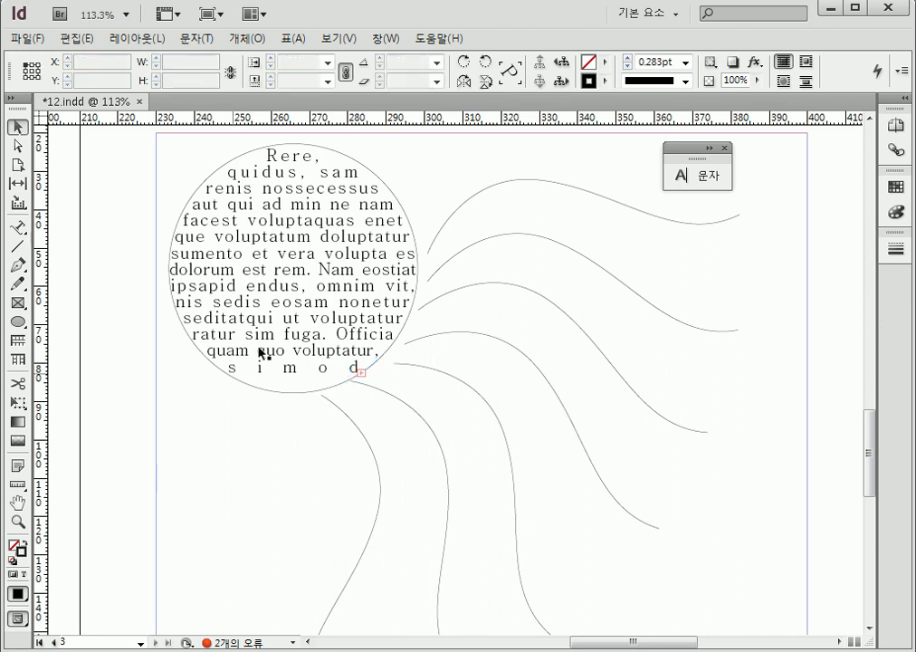
click(338, 343)
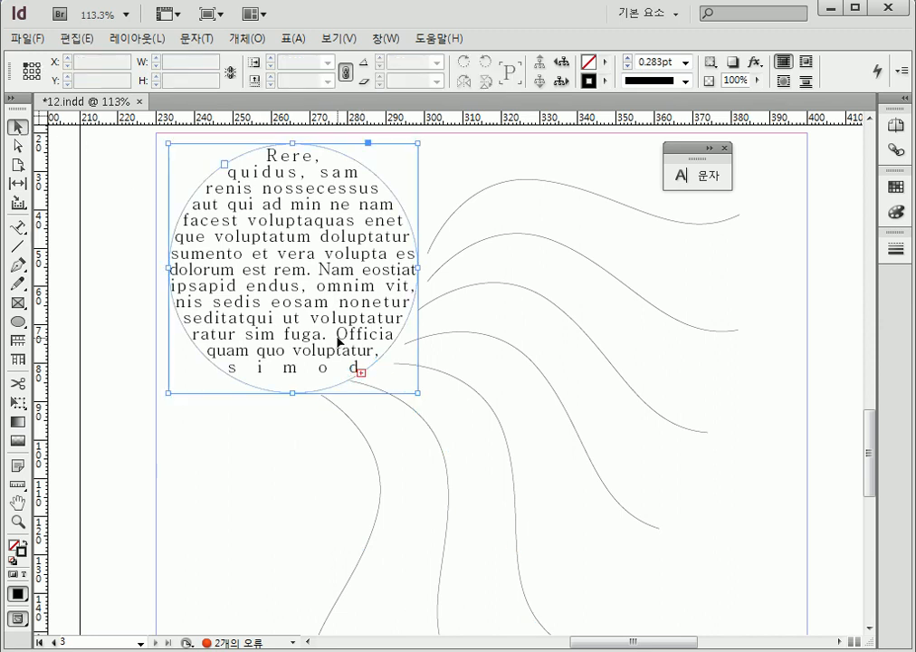
click(361, 372)
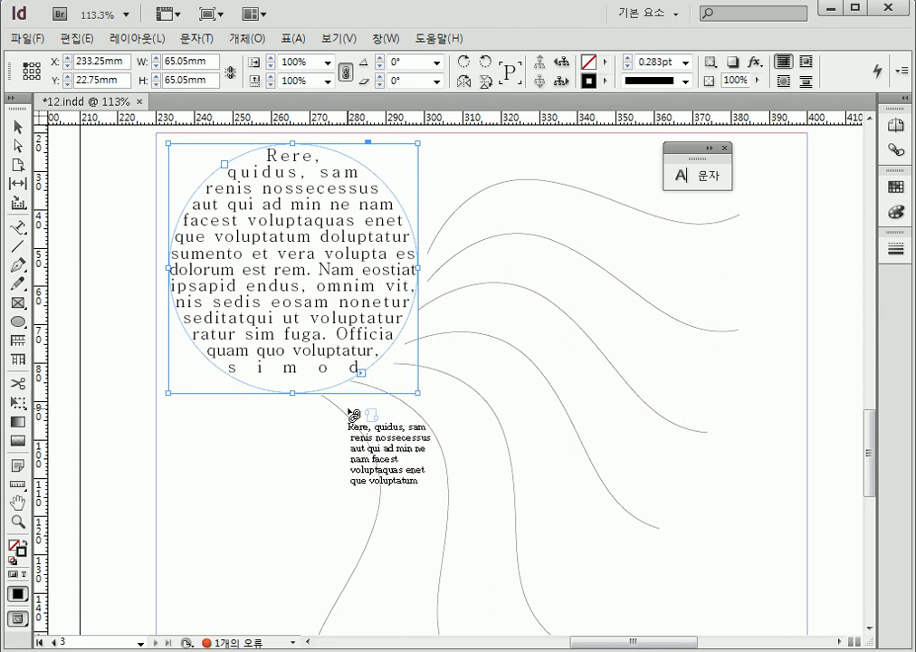
click(384, 486)
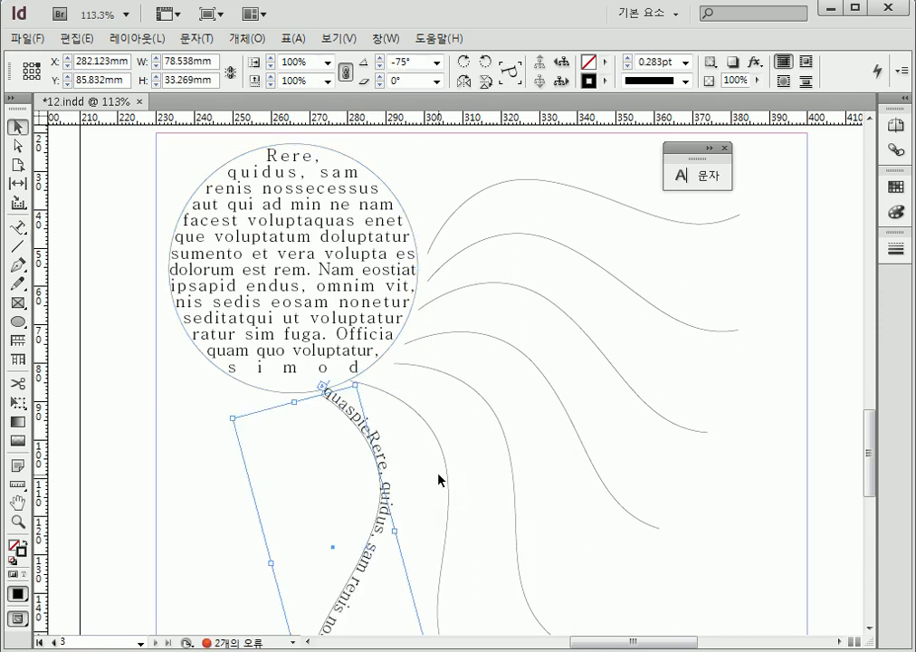
Continue the overflow text from the lowest curve onto the second and third curves, going counterclockwise around the circle
scroll(493, 491, down, 3)
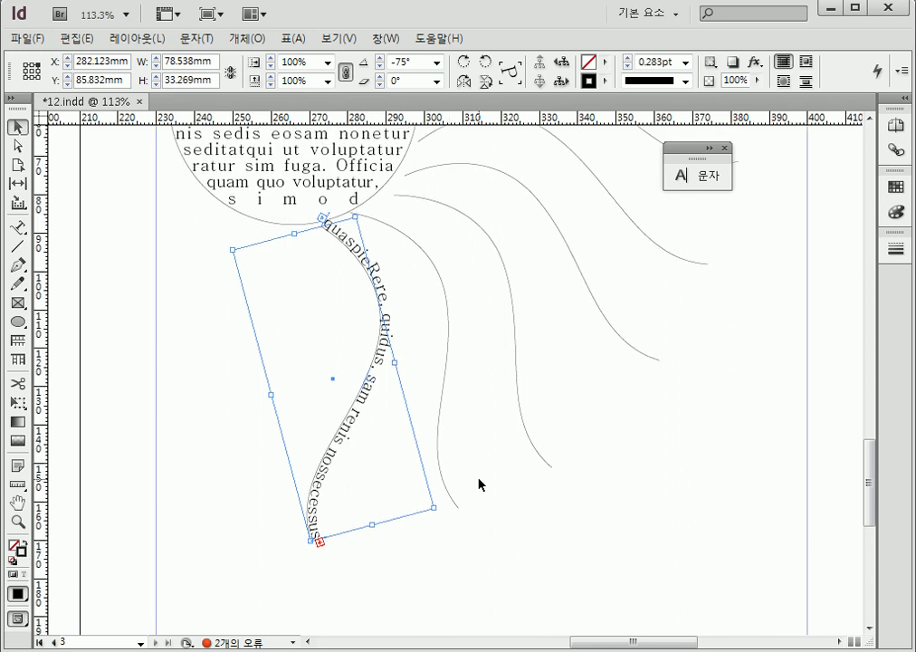
click(319, 541)
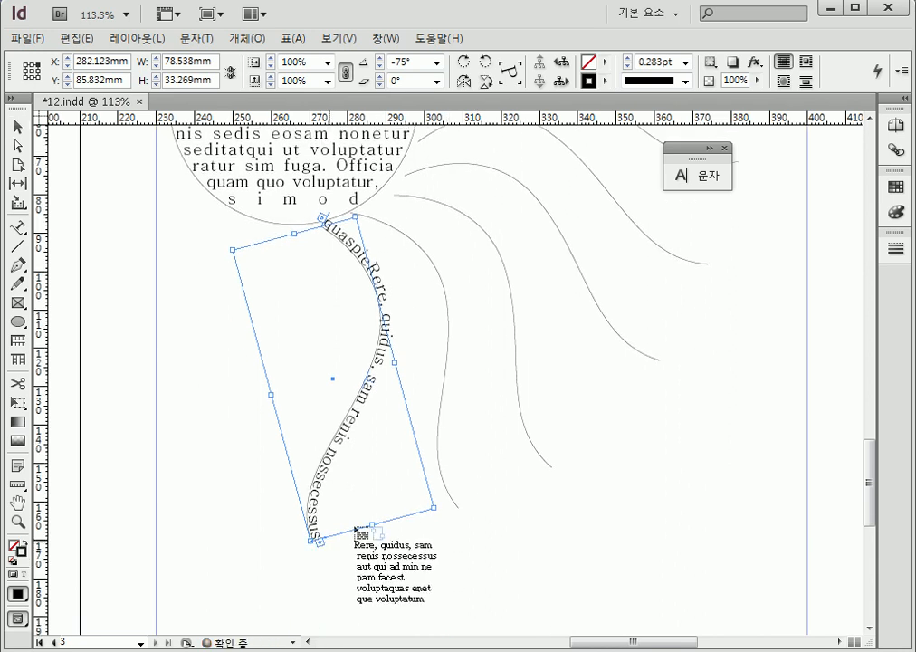
click(452, 315)
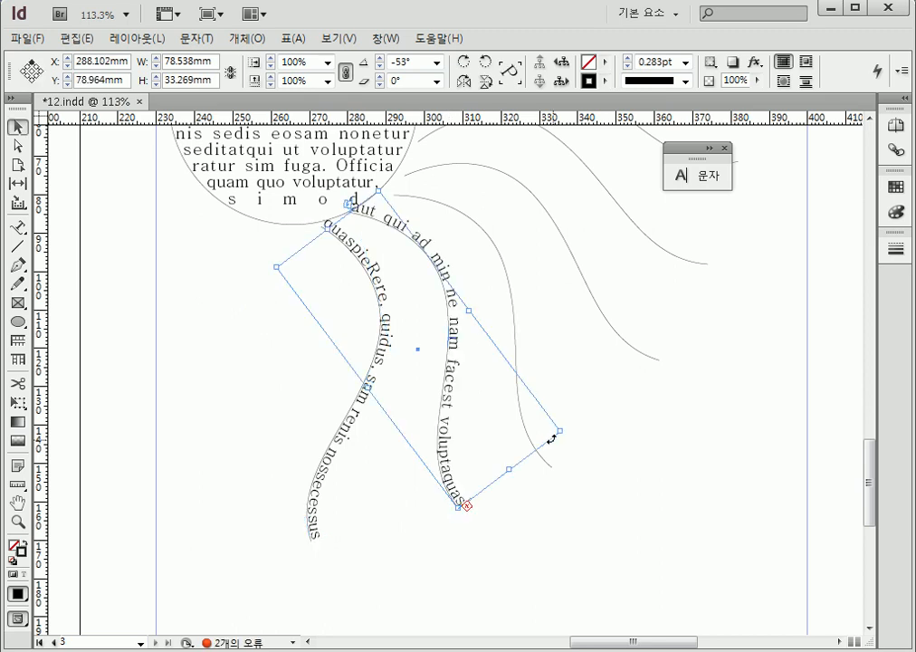
click(467, 508)
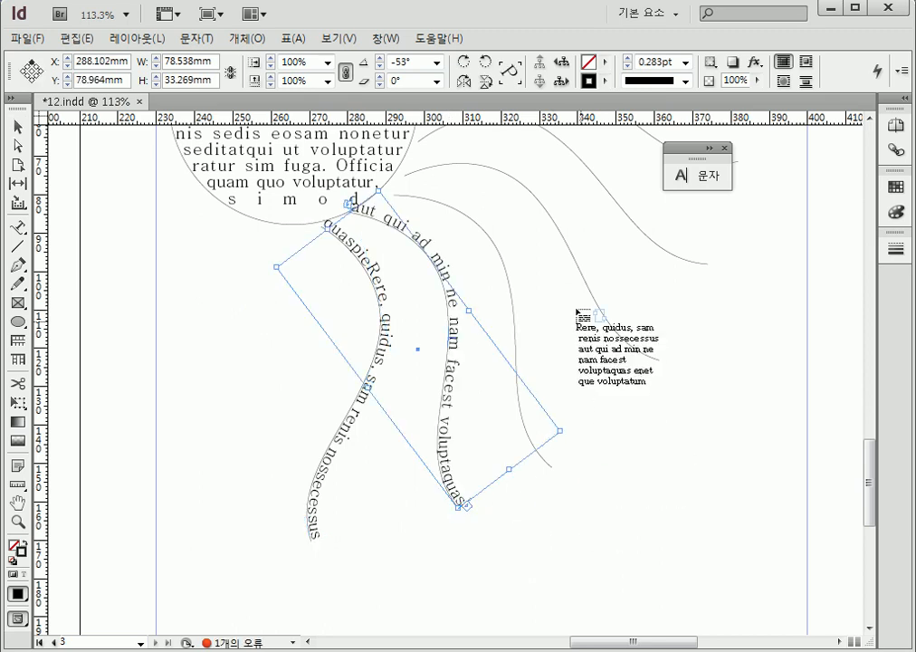
click(508, 263)
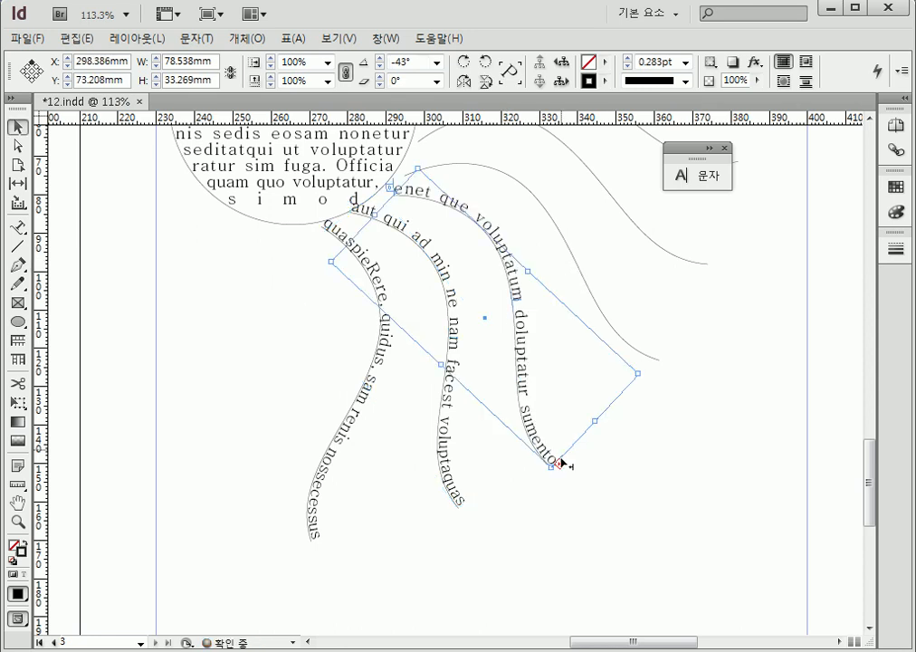
Thread the third curve's overflow text onto the fourth curve, and from there onto the fifth
click(561, 463)
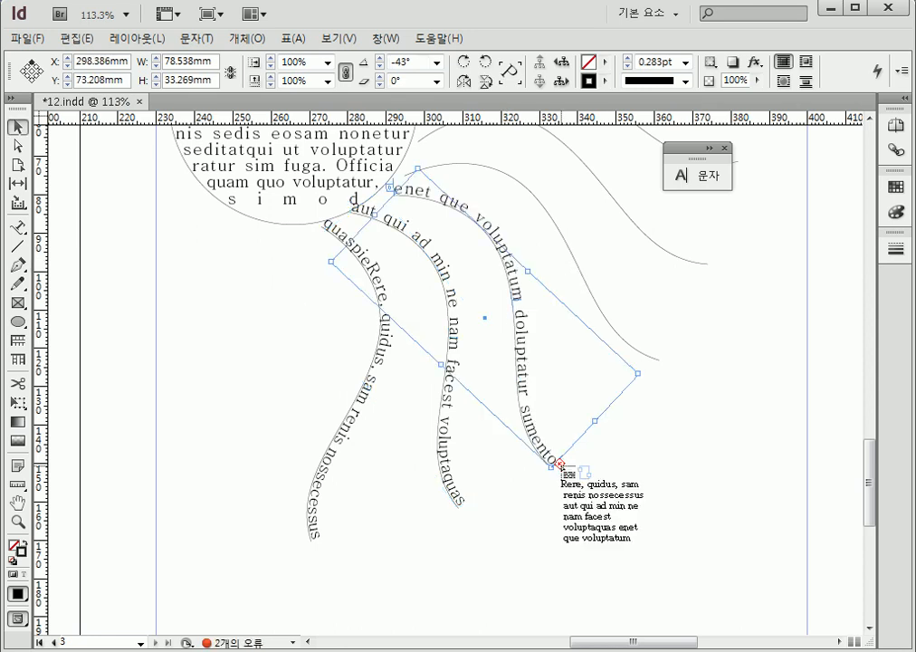
click(583, 262)
click(667, 354)
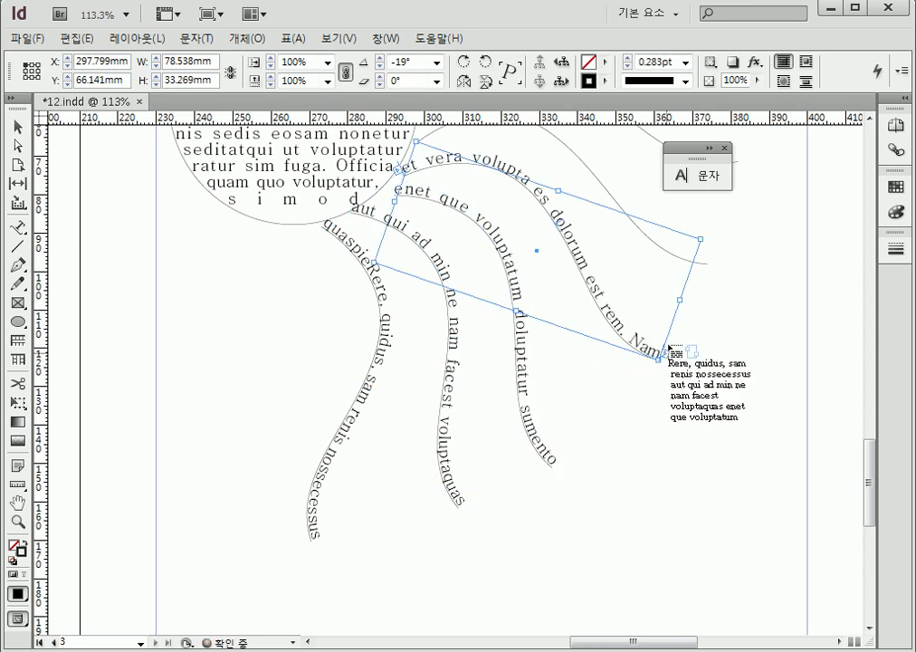
click(607, 184)
Thread the fifth curve's overflow text onto the two uppermost curves, ending on the top one
scroll(783, 323, up, 5)
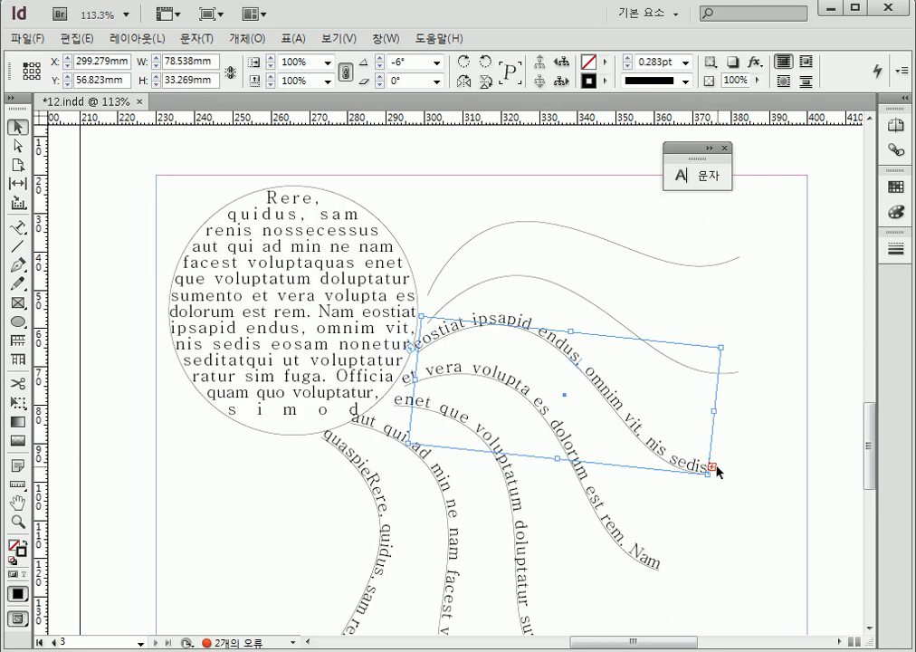
click(713, 467)
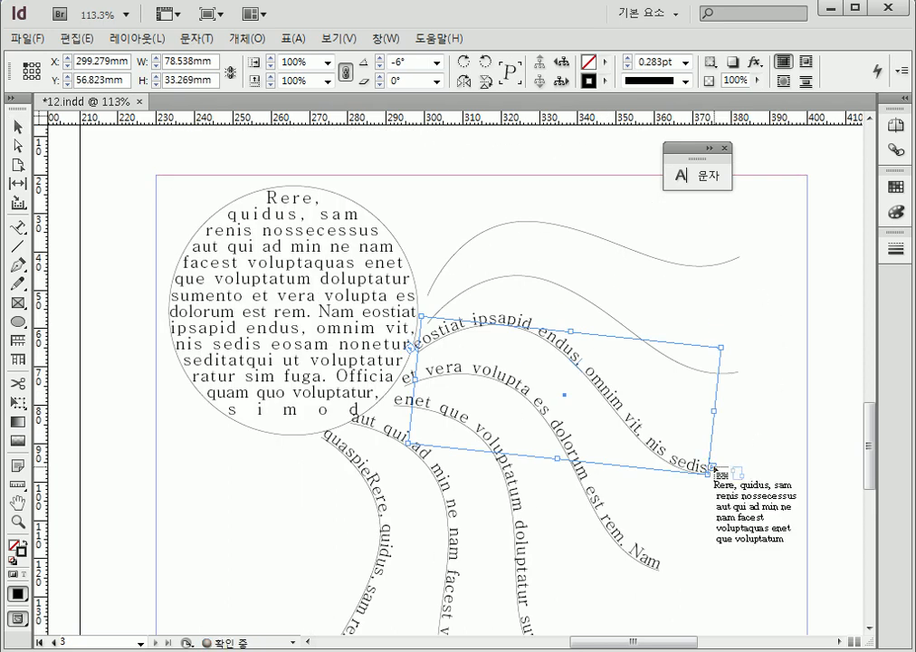
click(588, 283)
click(741, 365)
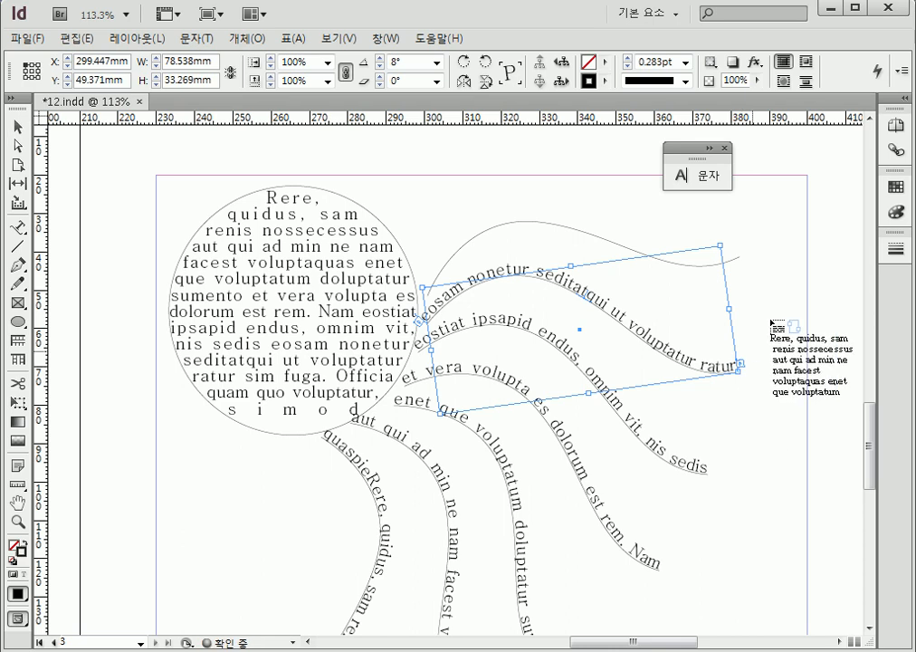
click(599, 231)
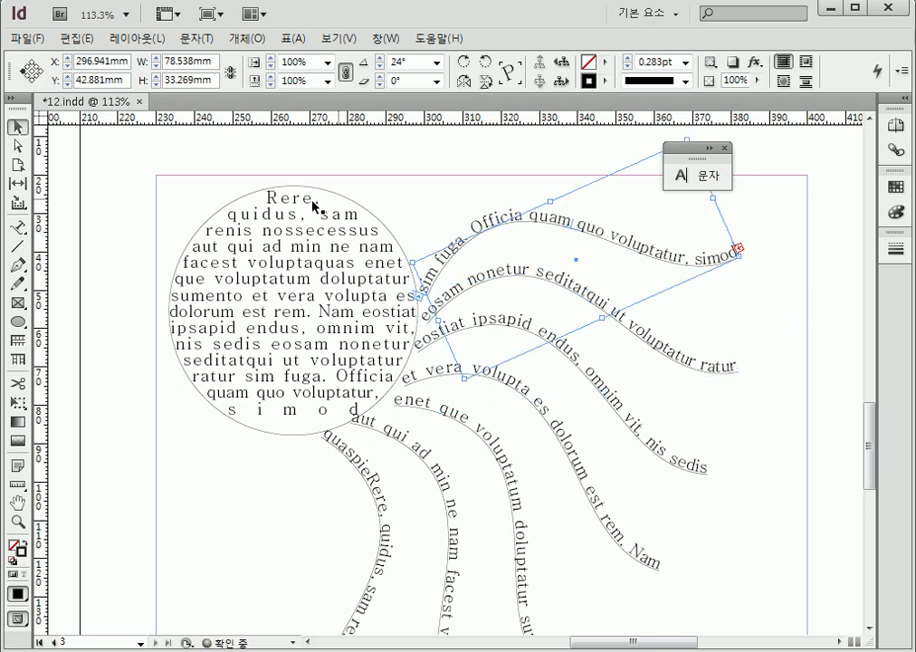
Select the circle with all seven curves and remove their visible outlines through the stroke weight
click(525, 158)
drag(527, 159, 259, 515)
click(685, 63)
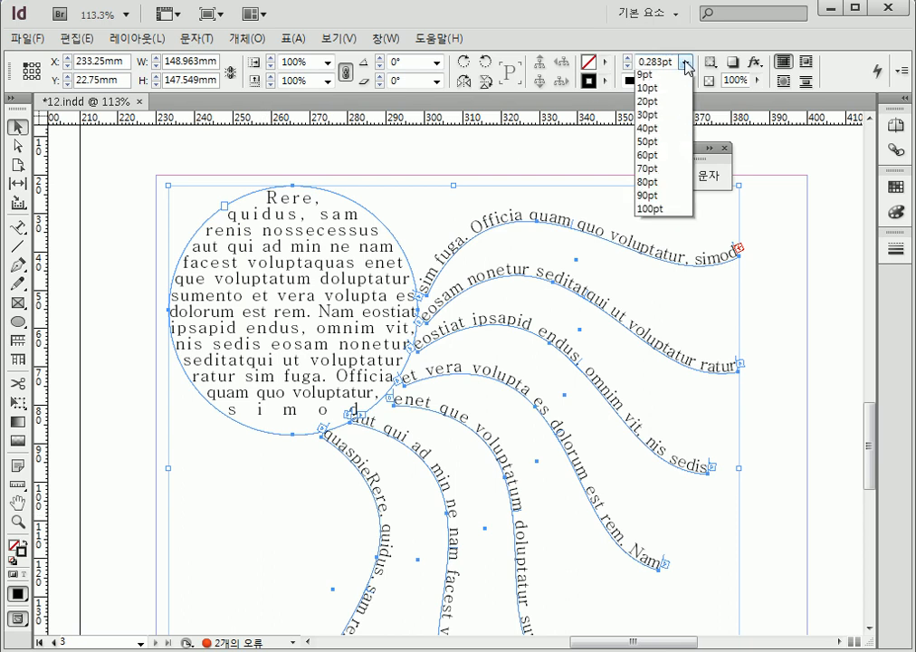
click(650, 76)
click(782, 206)
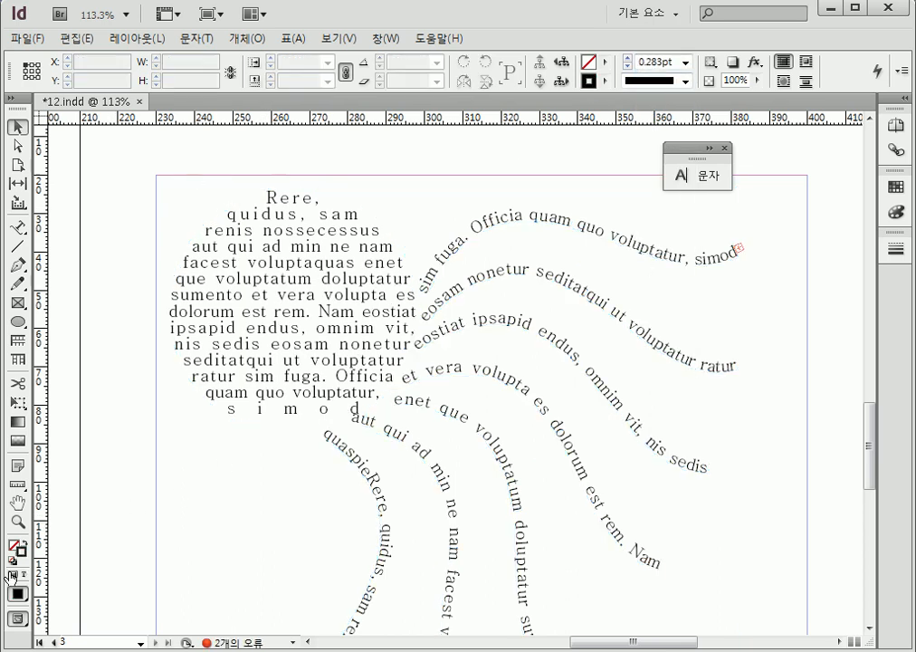
View the document at 50% and examine the text arcs, the circle with its text curves and the shapes on page 1
double_click(18, 523)
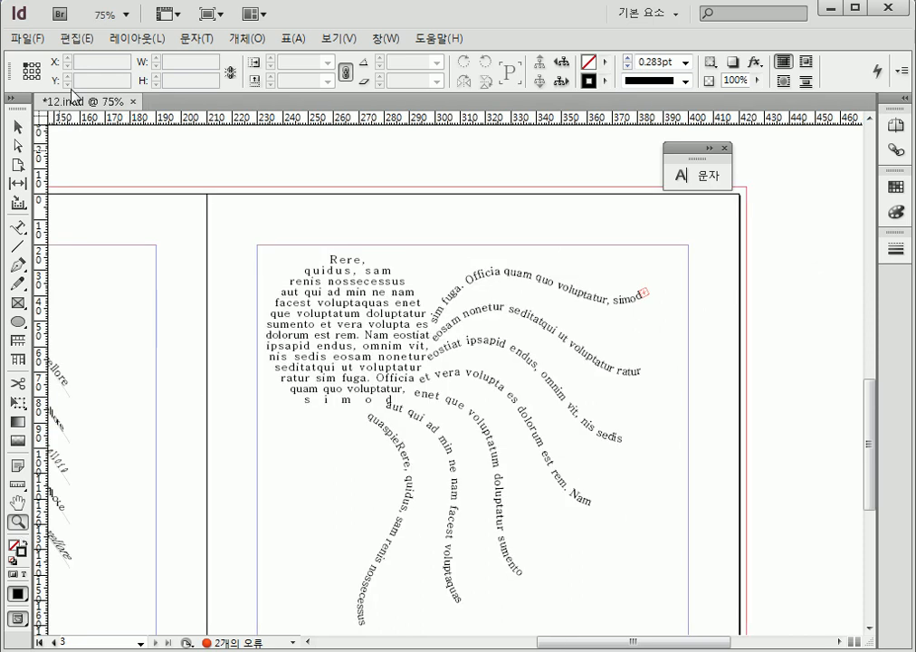
click(126, 15)
click(137, 97)
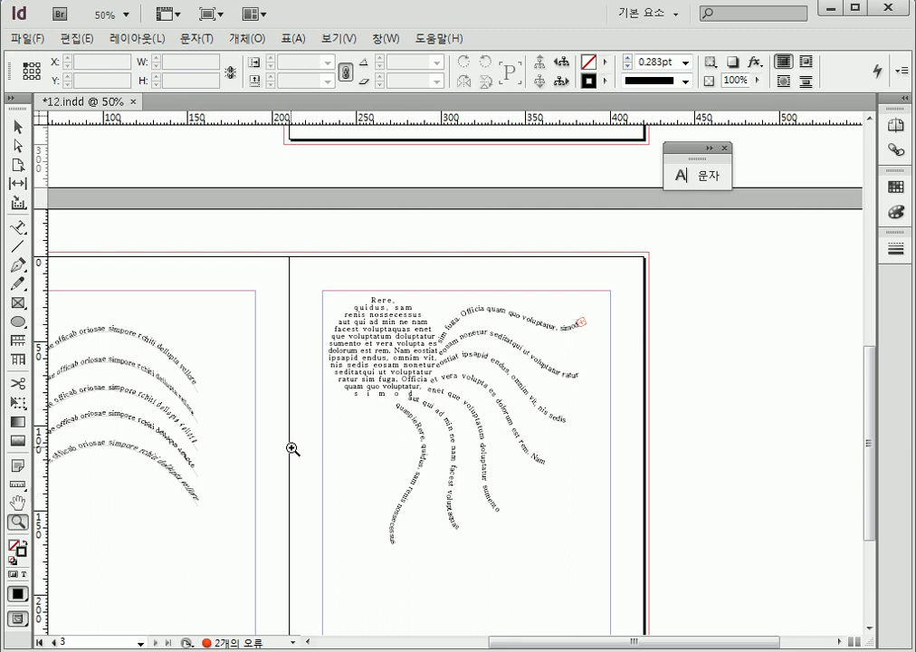
drag(266, 458, 429, 427)
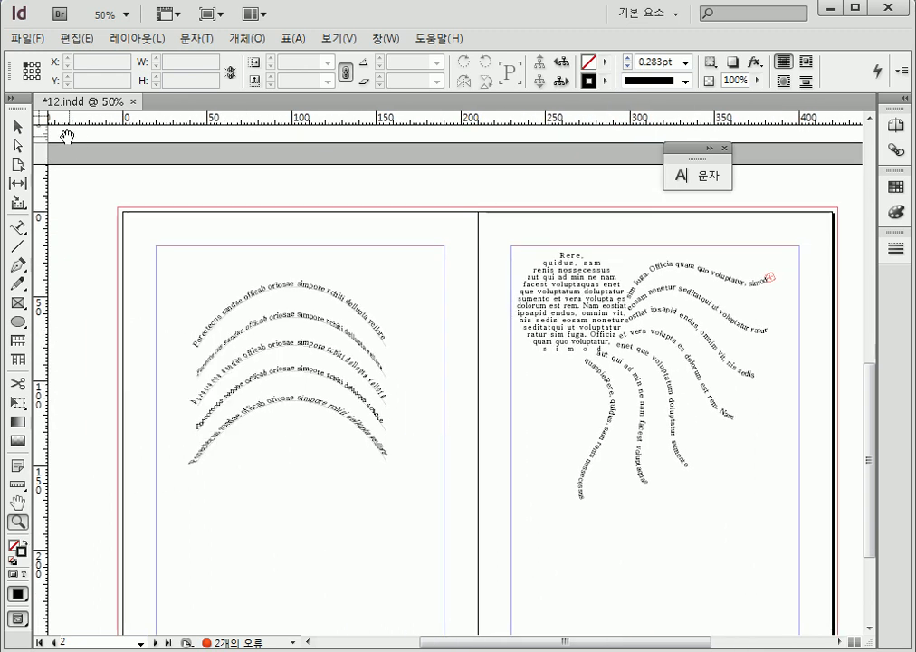
click(17, 125)
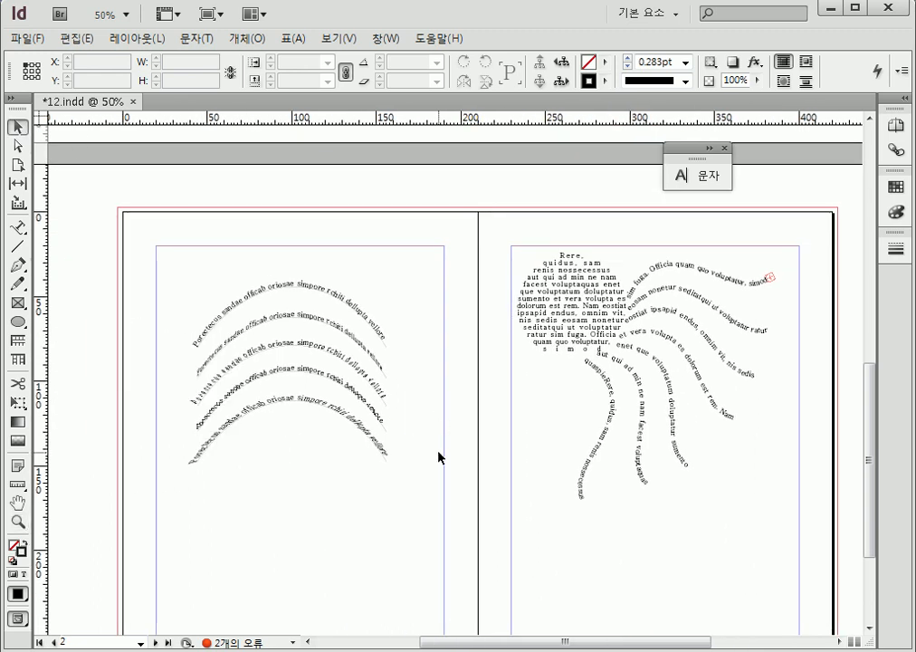
mouse_move(470, 334)
mouse_down()
mouse_move(456, 434)
mouse_move(409, 585)
mouse_move(417, 641)
mouse_up()
drag(407, 489, 391, 596)
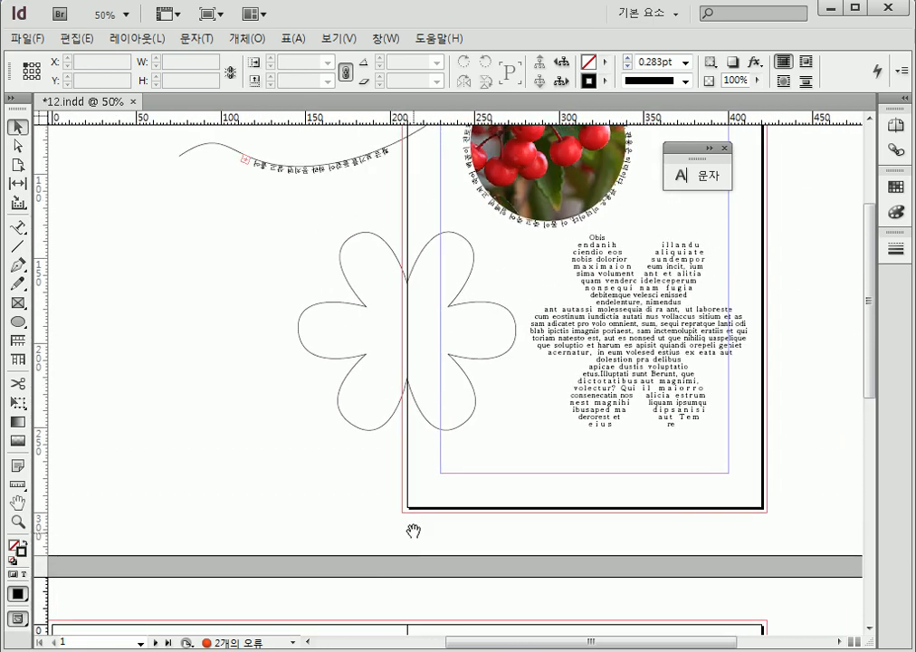
drag(409, 546, 409, 601)
mouse_move(454, 535)
mouse_down()
mouse_move(454, 548)
mouse_move(490, 174)
mouse_up()
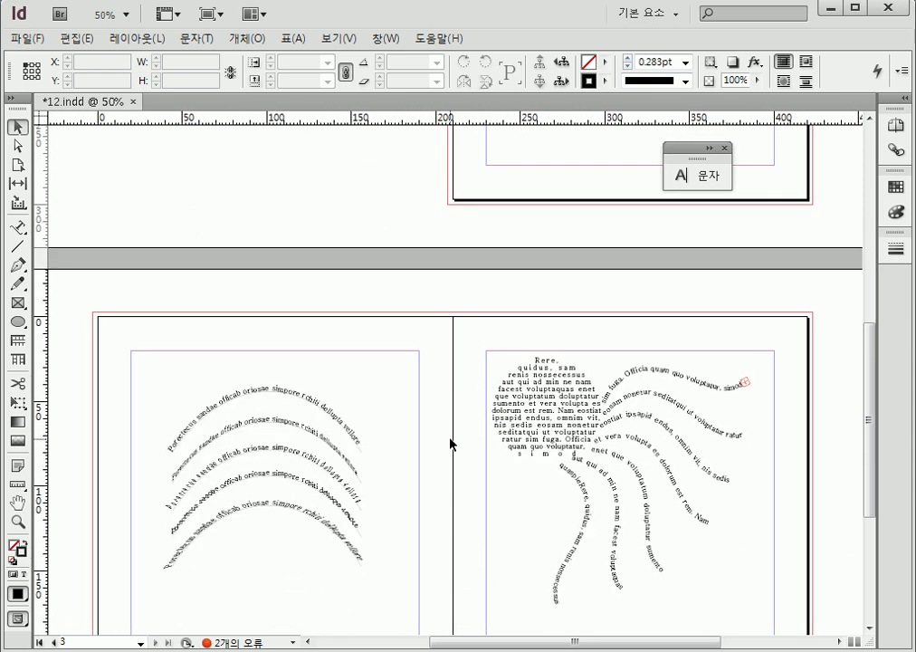